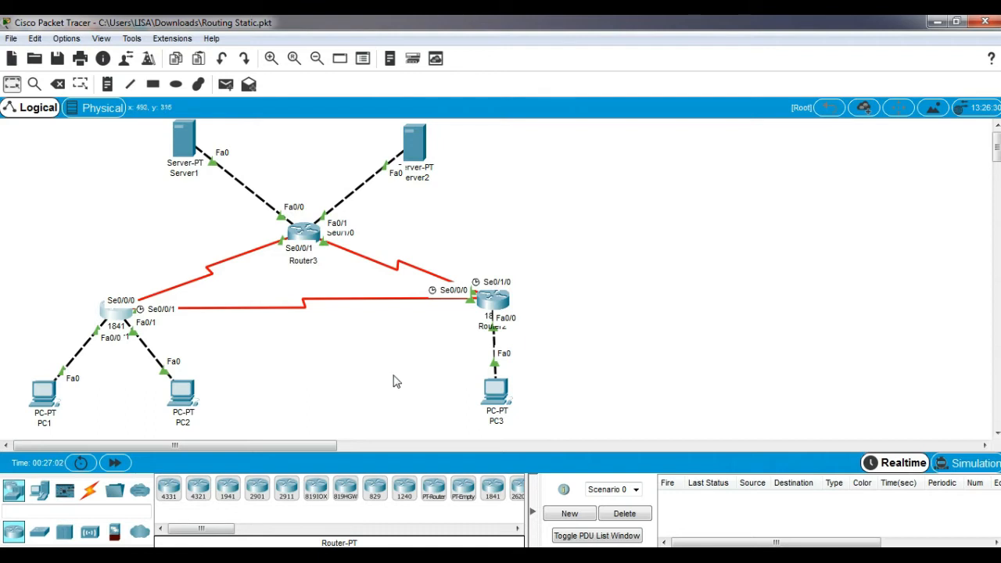
Check Router1's static routes and the networks advertised by its RIP configuration
left_click(117, 315)
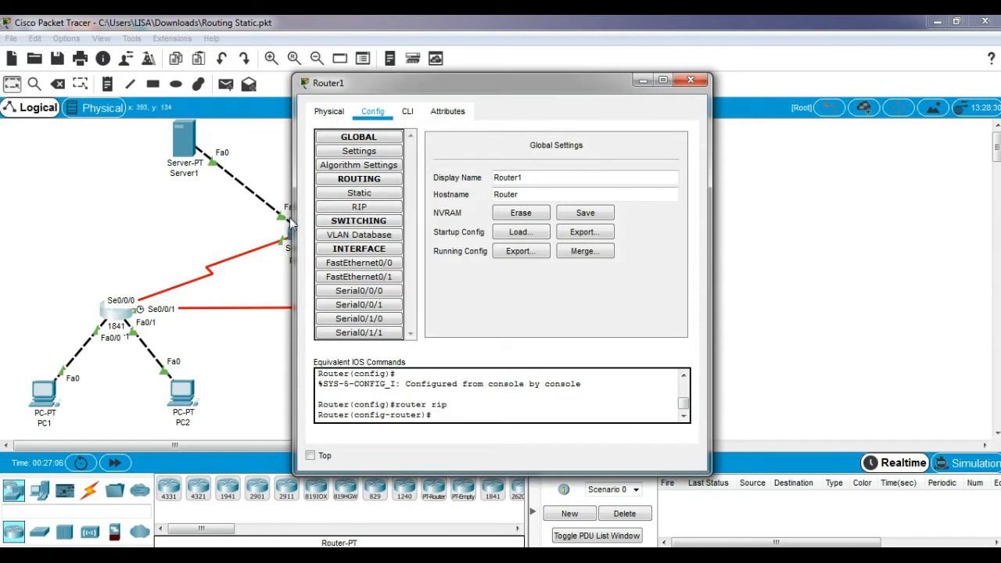
left_click(384, 194)
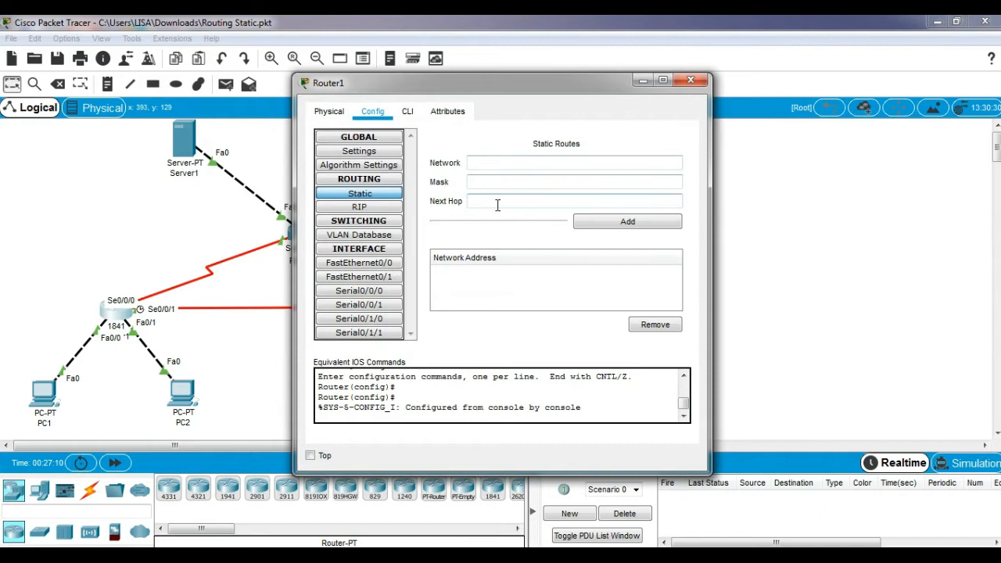
left_click(381, 208)
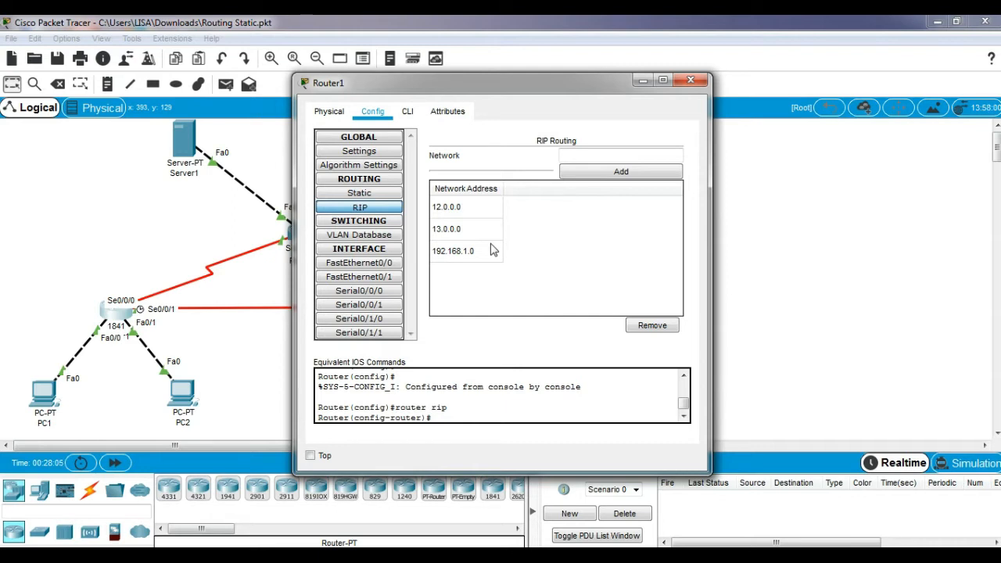
left_click(688, 80)
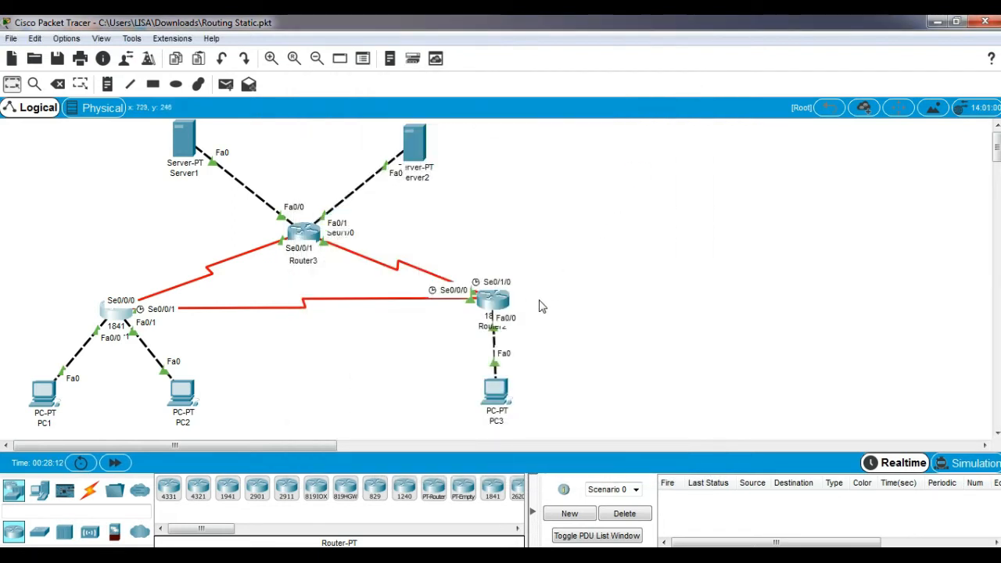
Check Router2's static routes and the networks advertised by its RIP configuration
left_click(500, 305)
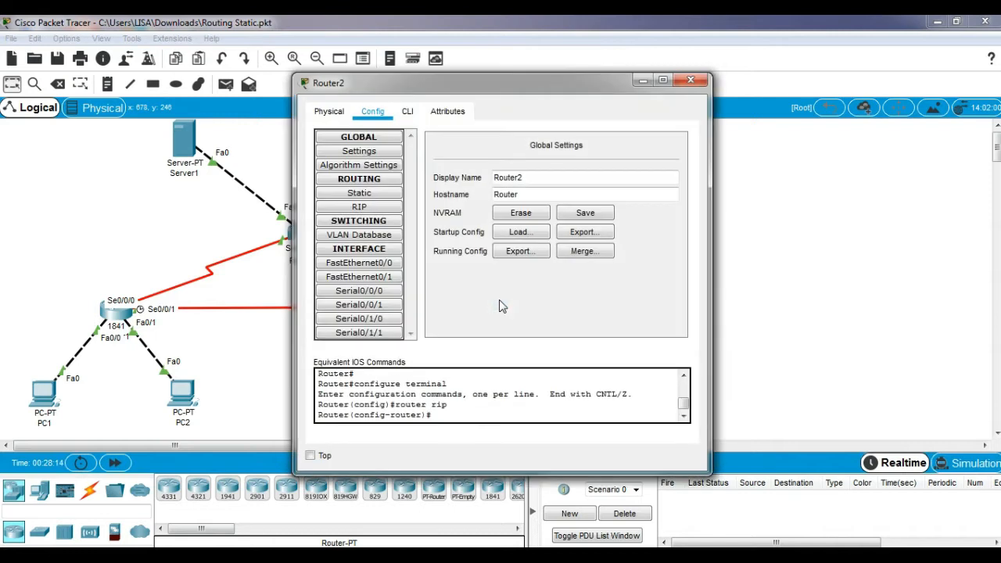
left_click(377, 194)
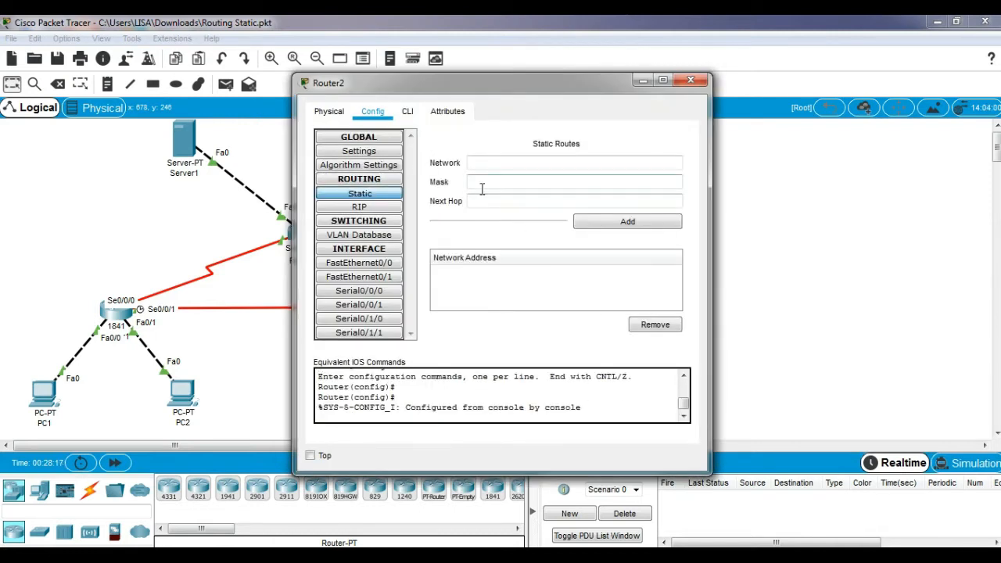
left_click(397, 209)
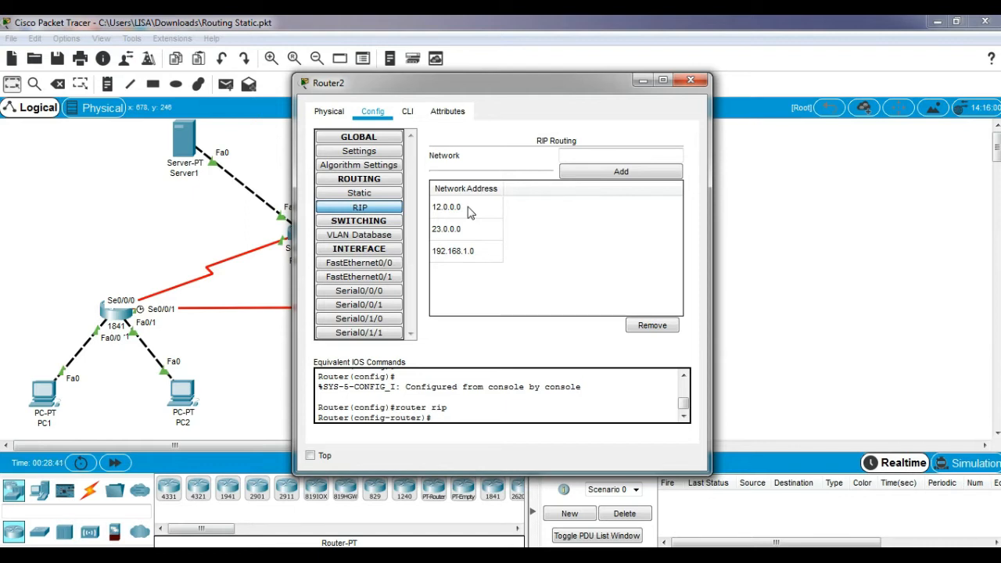
left_click(690, 80)
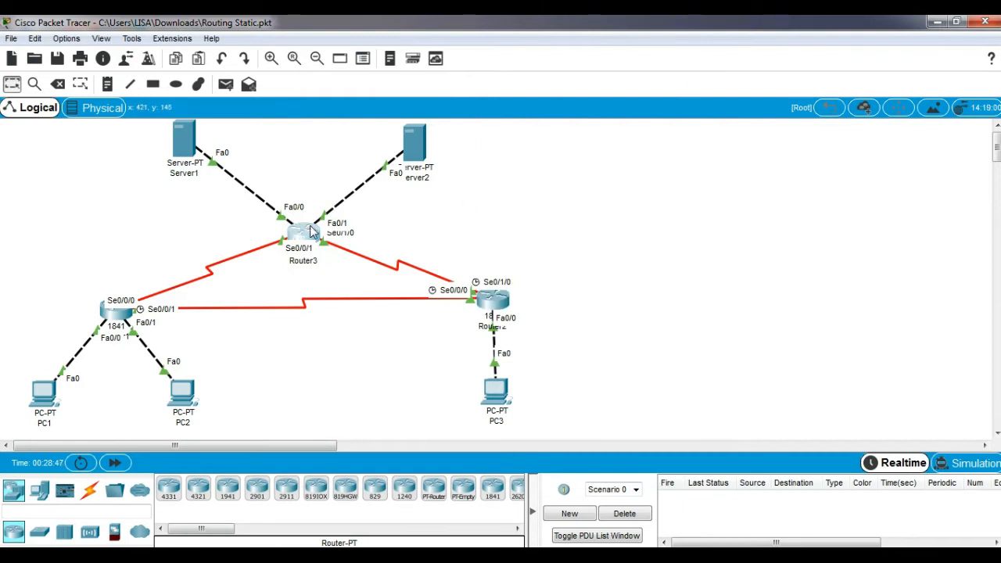
Check Router3's static routes and the networks advertised by its RIP configuration
left_click(311, 231)
left_click(358, 195)
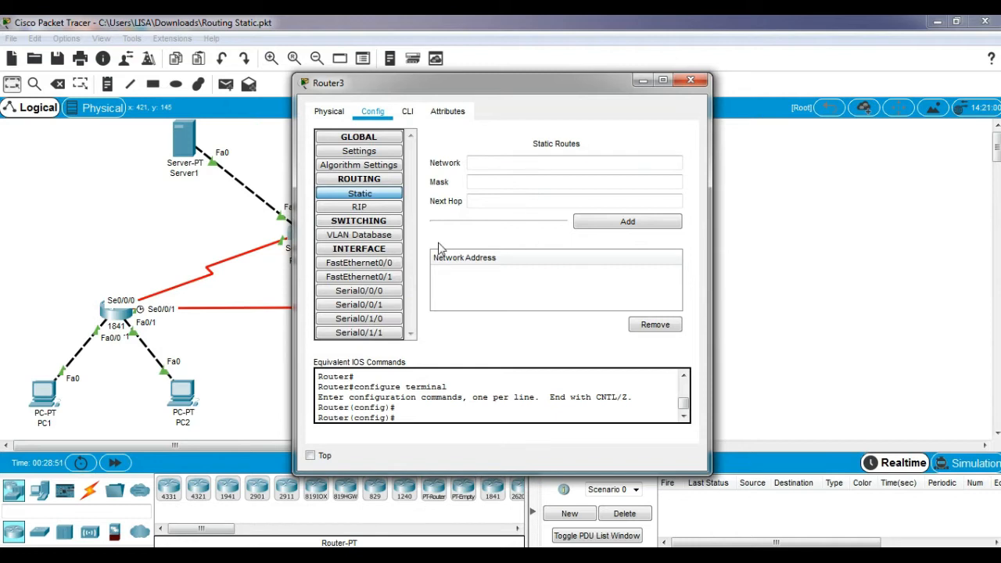
left_click(387, 208)
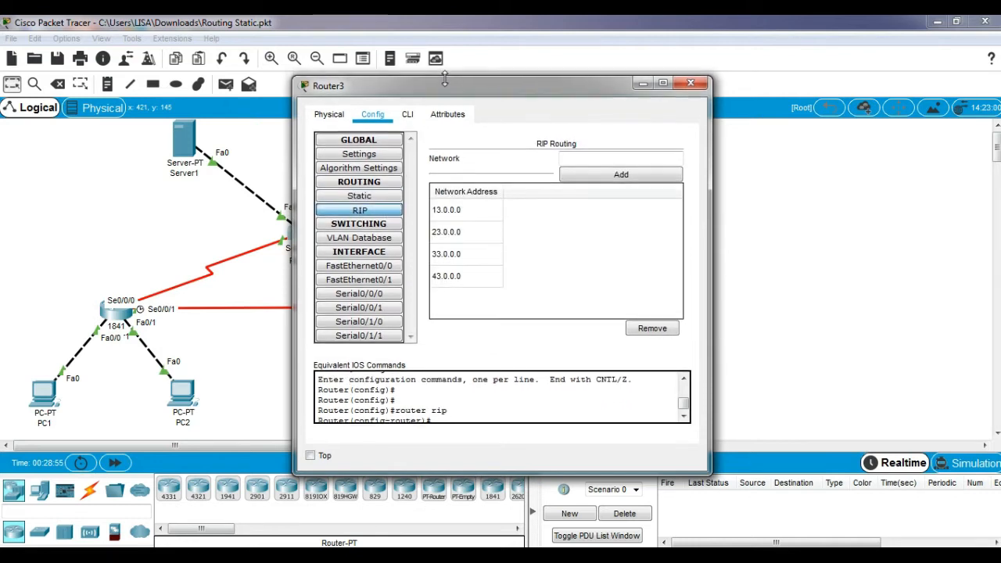
left_click_drag(473, 87, 649, 84)
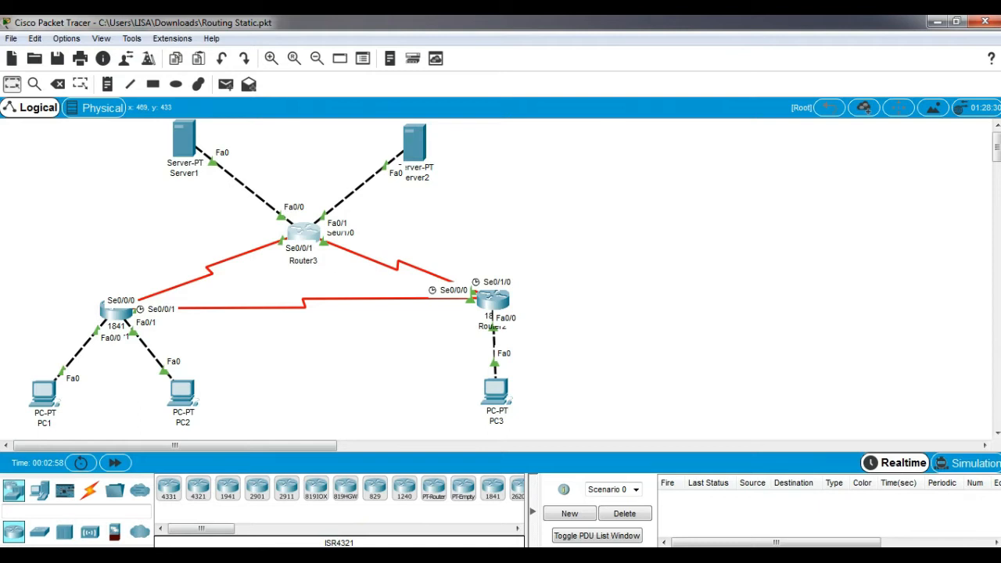
On Router1's command line, disable RIP route summarization with "no auto-summary" and set RIP to "version 2"
left_click(119, 312)
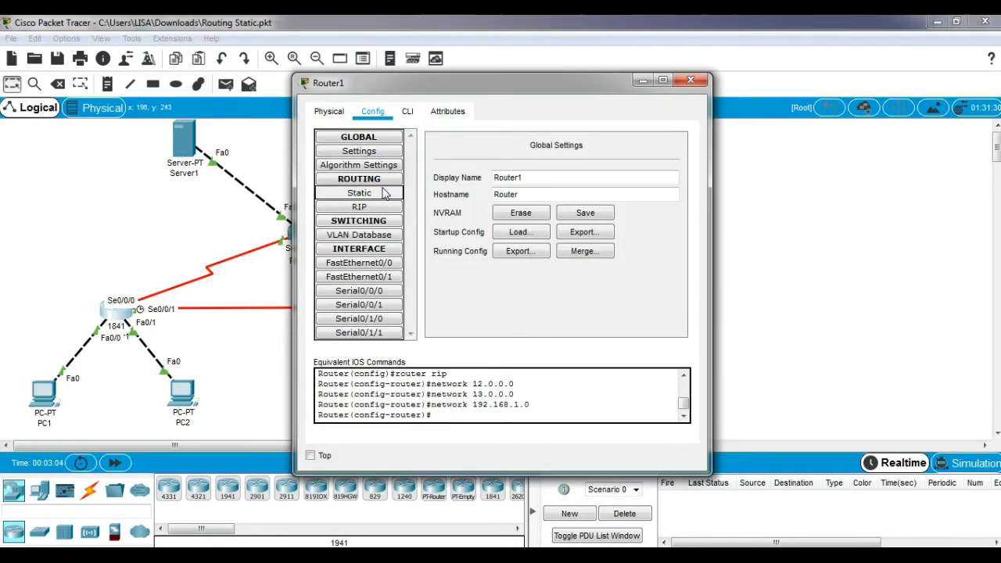
left_click(407, 111)
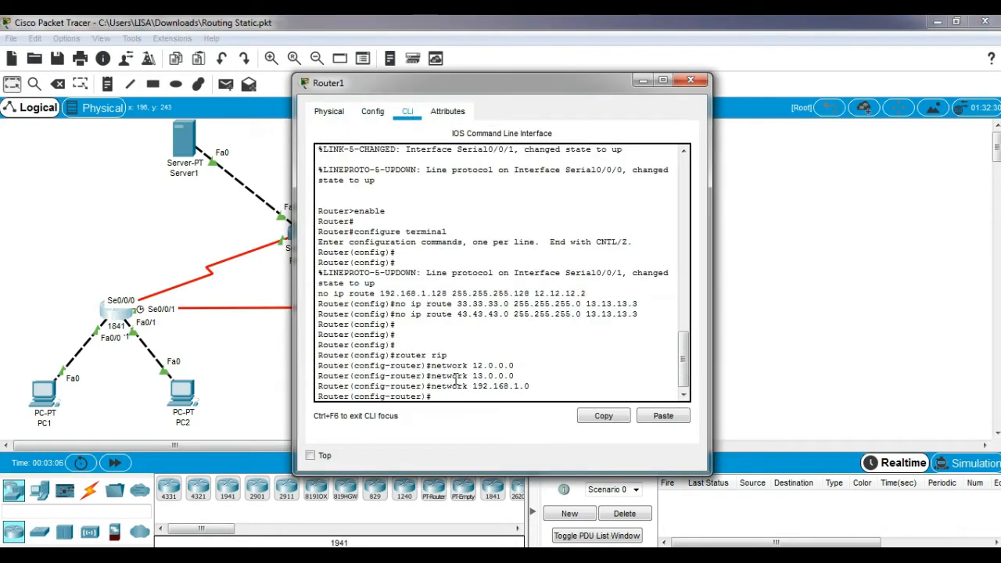
type("no auto-summary")
key("Return")
type("vers")
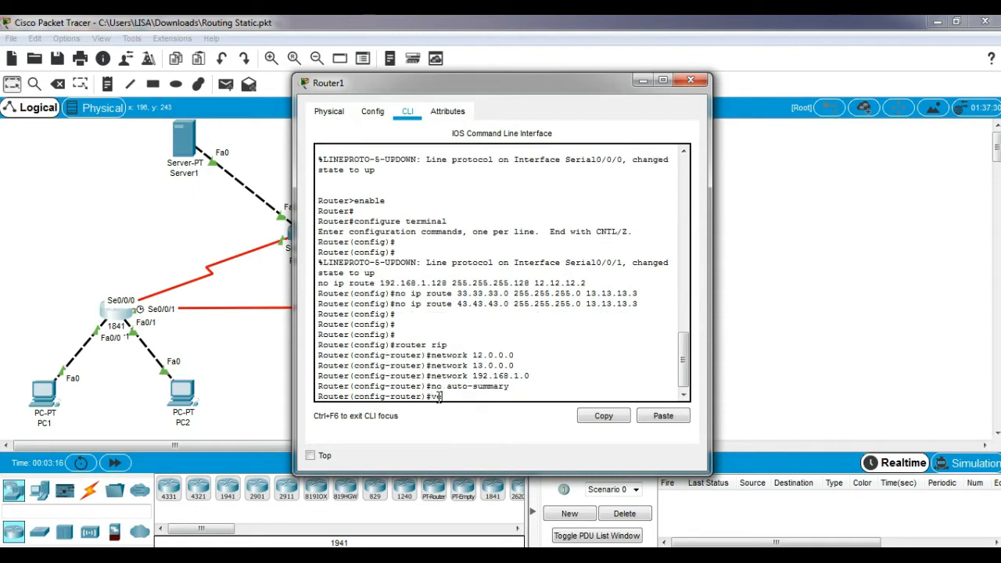
type("ion 2")
key("Return")
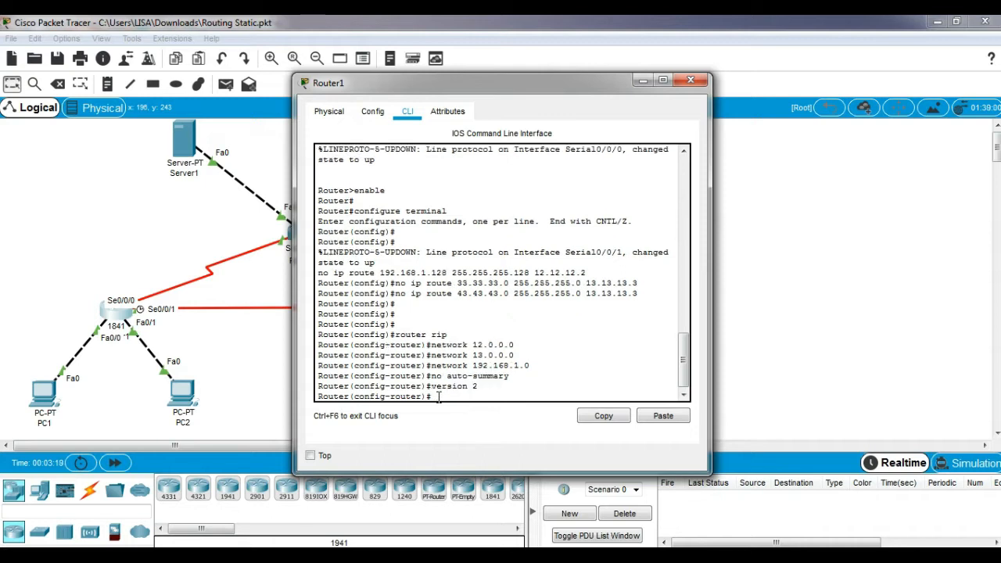
left_click(691, 80)
On Router2's command line, disable RIP route summarization with "no auto-summary" and set RIP to "version 2"
left_click(493, 299)
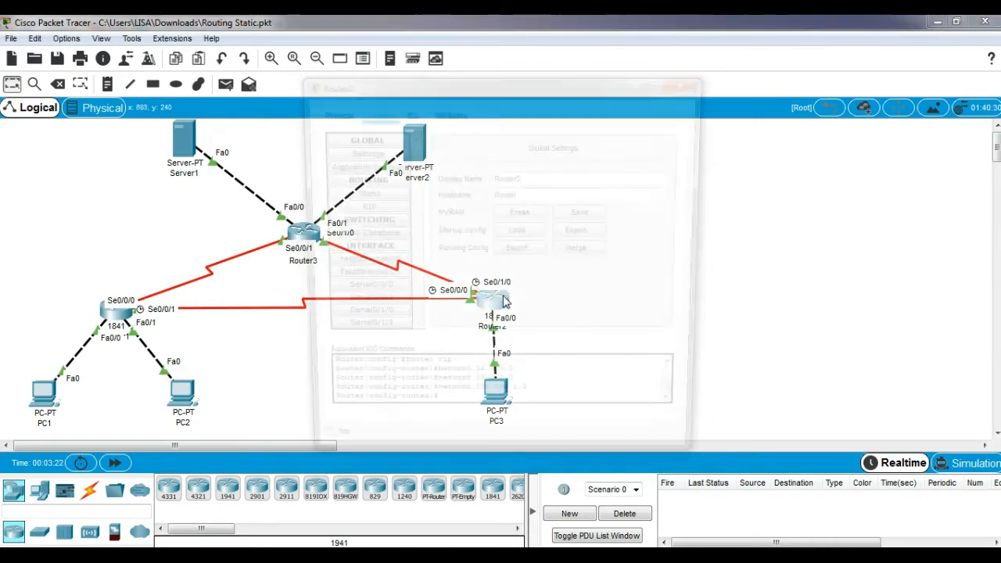
left_click(407, 112)
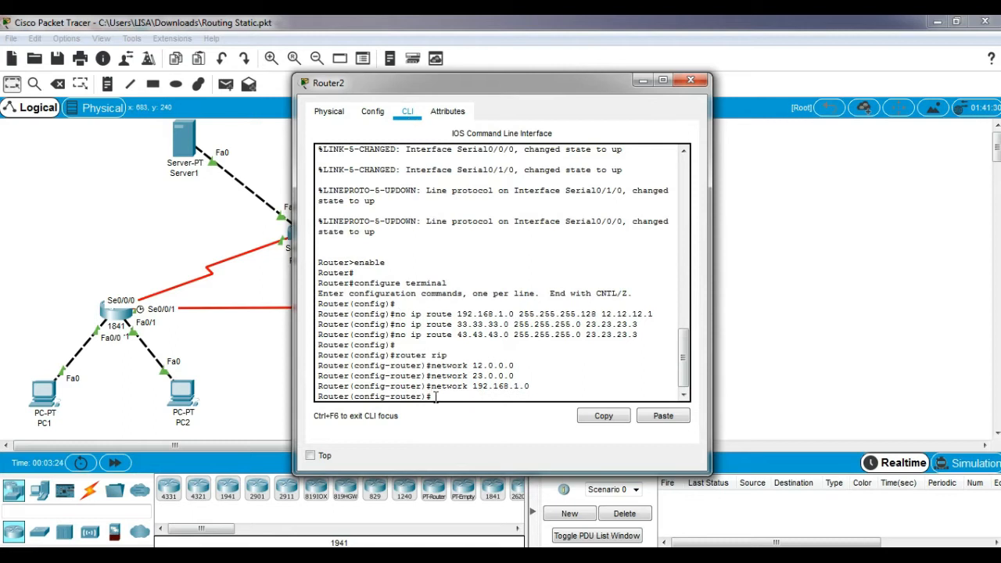
type("no auto-summary")
key("Return")
type("vers")
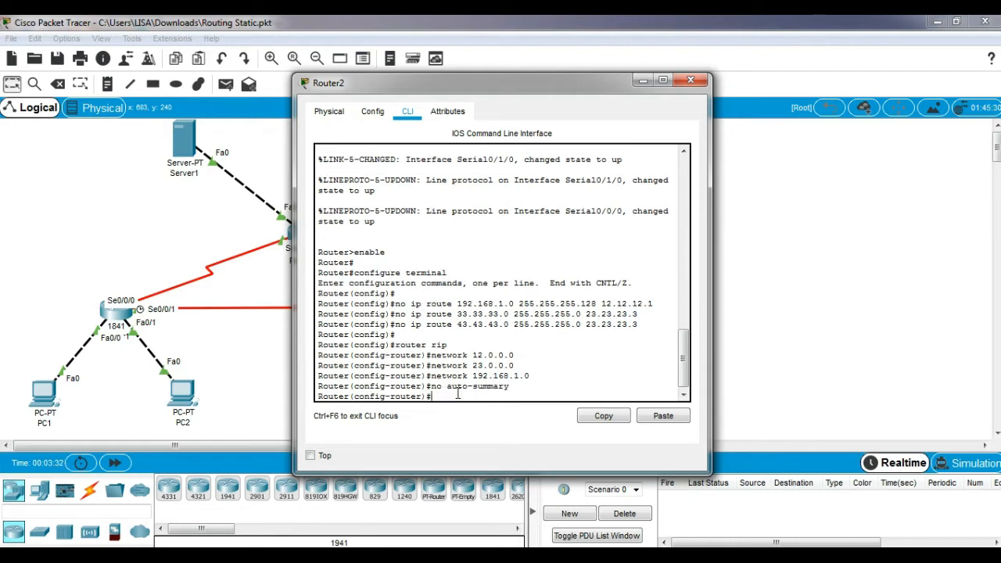
type("n 2")
key("Return")
left_click(691, 79)
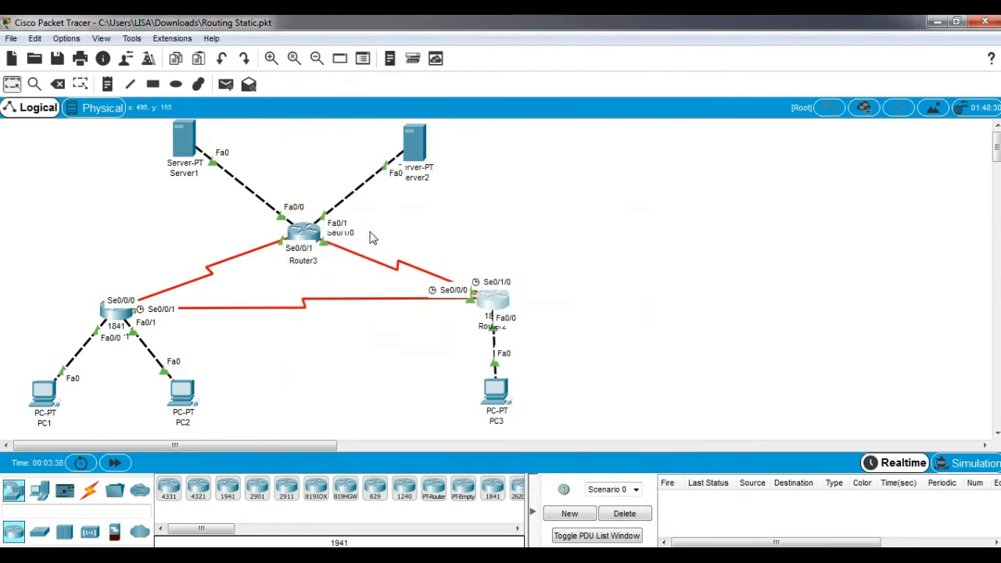
On Router3's command line, disable RIP route summarization with "no auto-summary" and set RIP to "version 2"
left_click(303, 233)
left_click(405, 116)
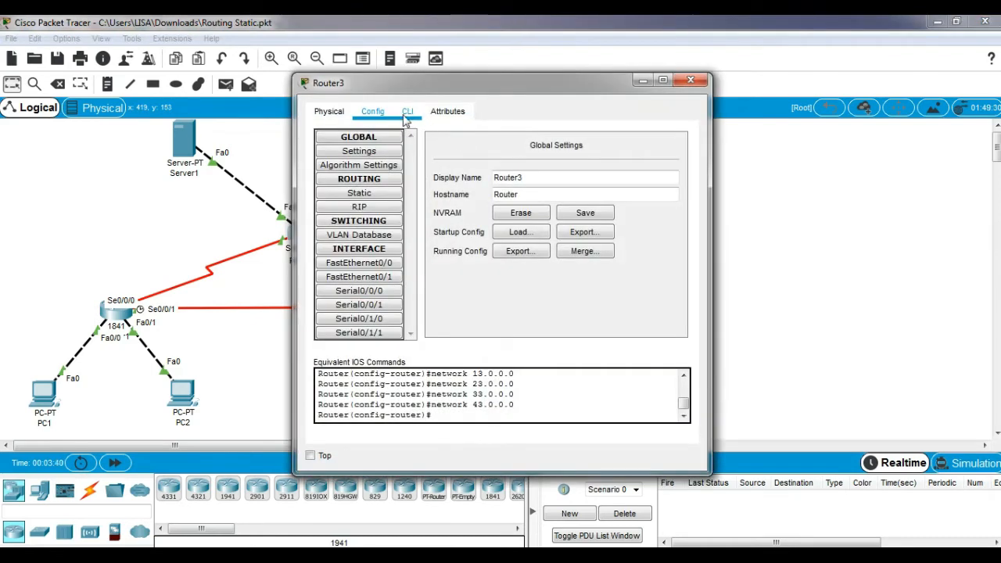
type("no auto-summary")
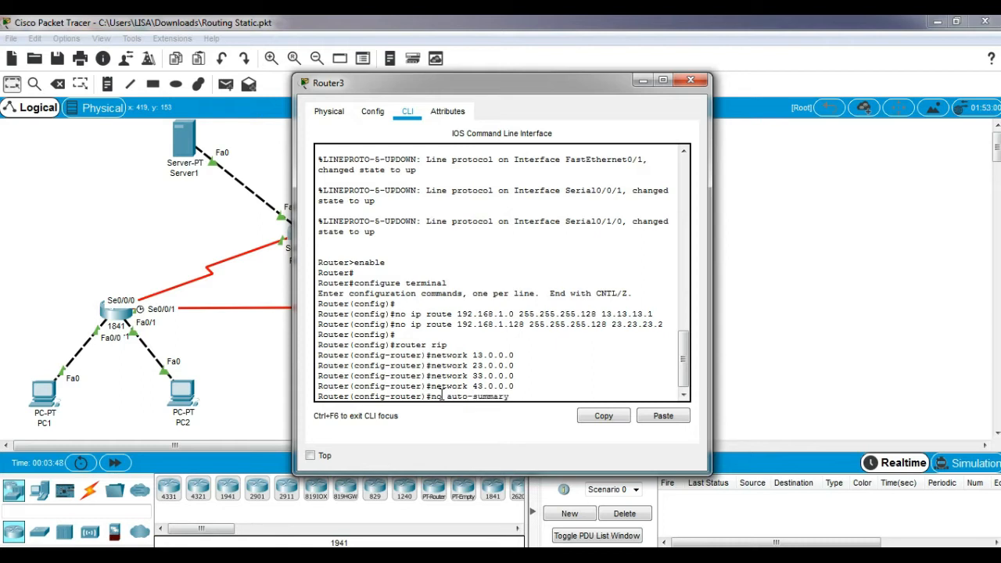
key("Return")
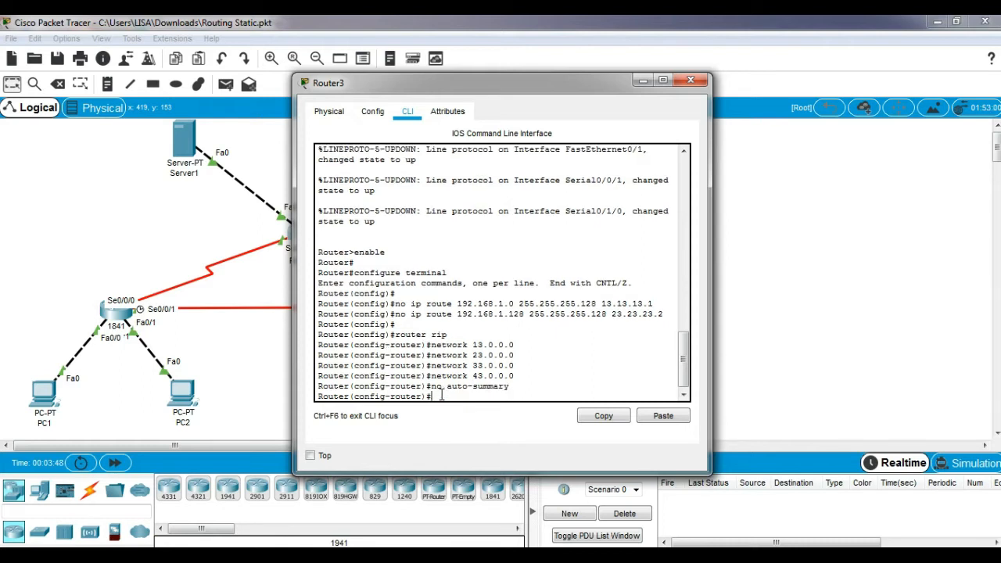
type("version 2")
key("Return")
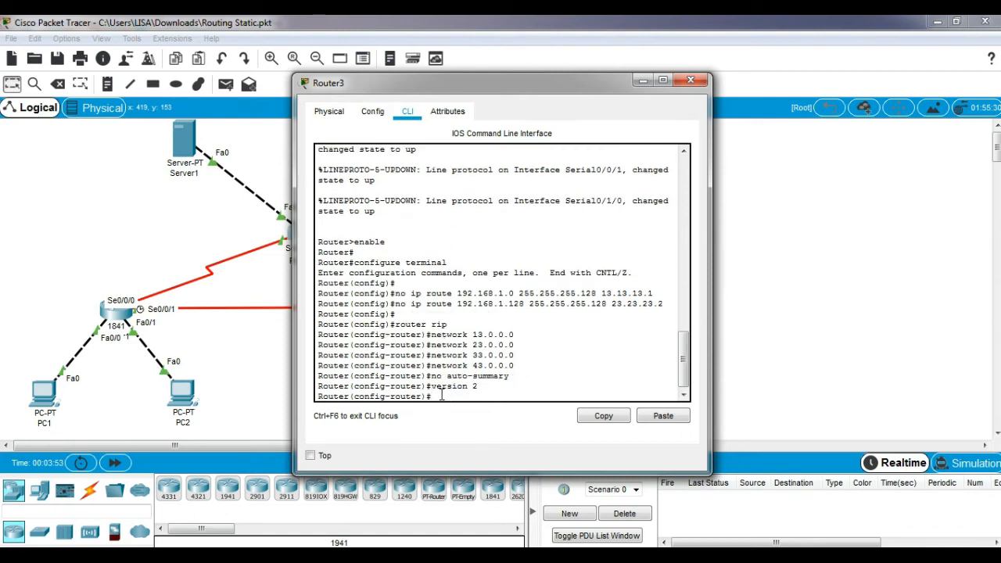
left_click(691, 82)
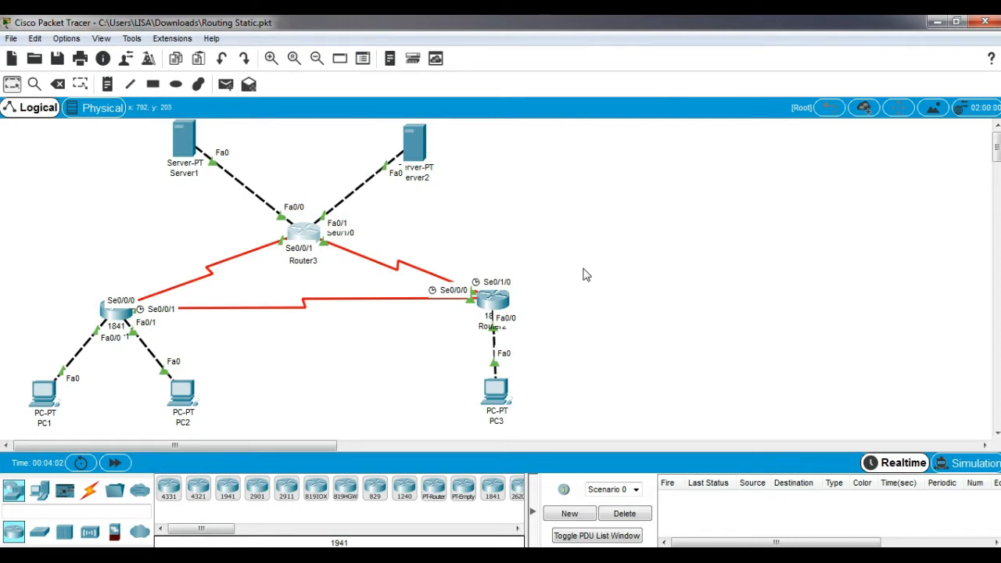
Save Router1's configuration to NVRAM and close its device window
left_click(126, 319)
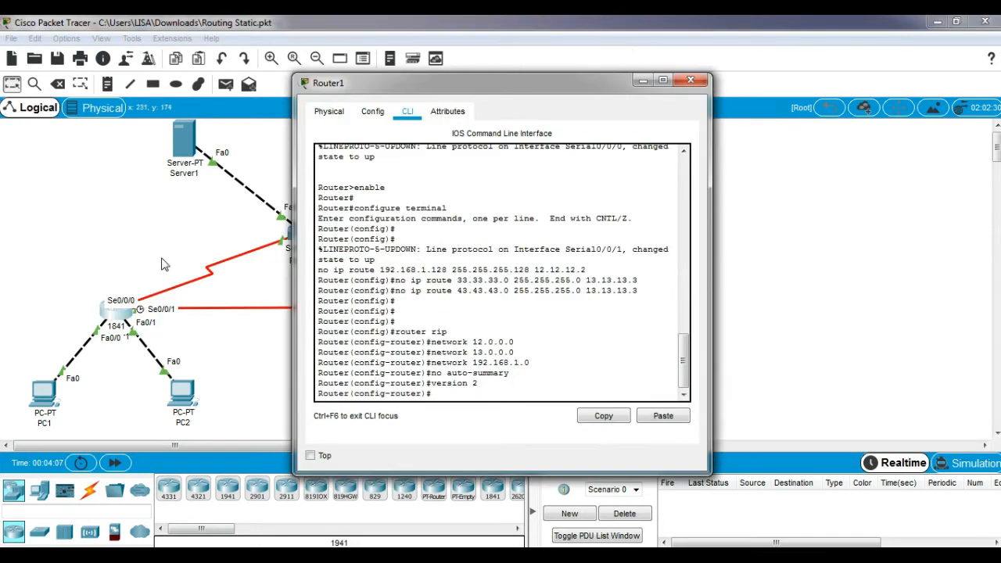
left_click(373, 112)
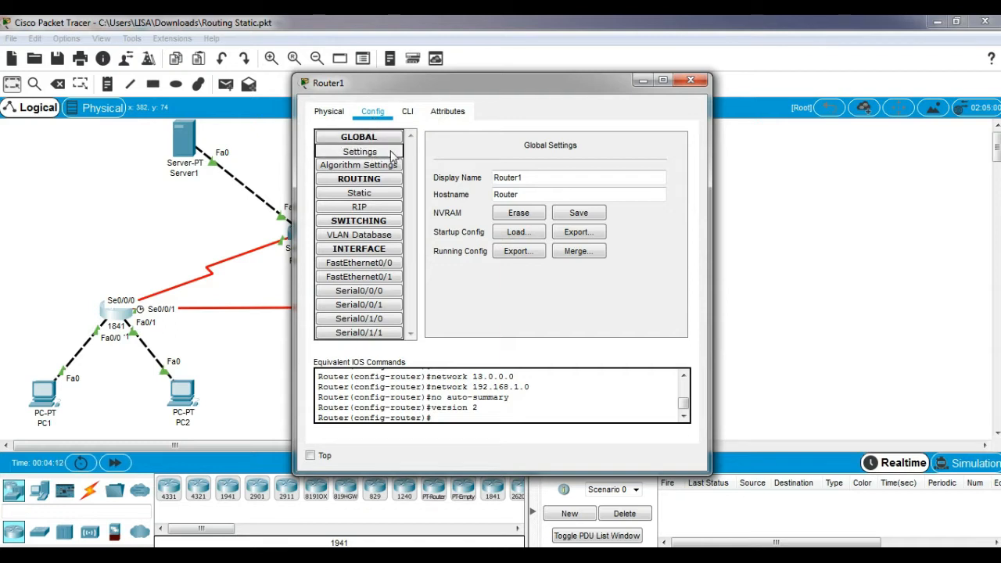
left_click(583, 215)
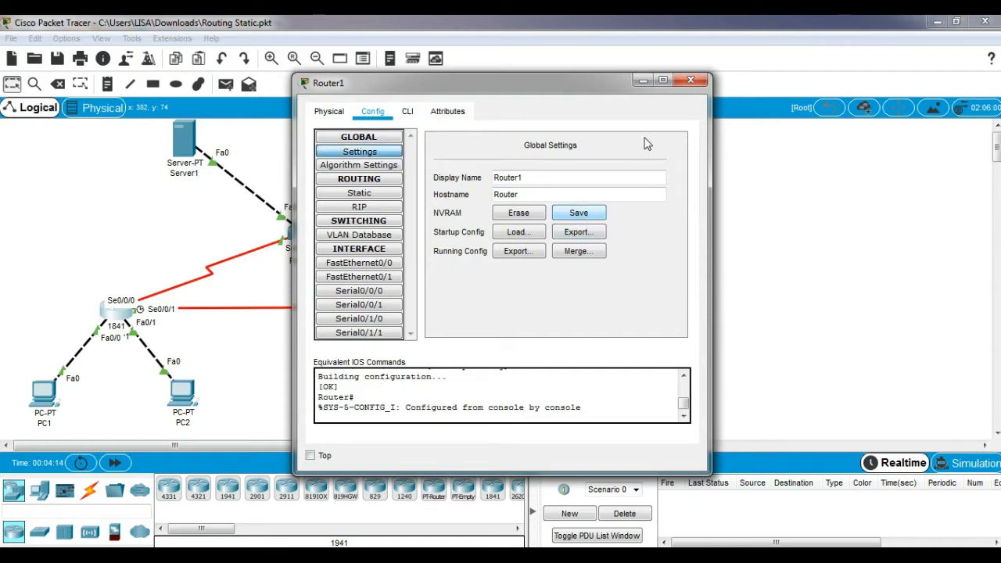
left_click(692, 79)
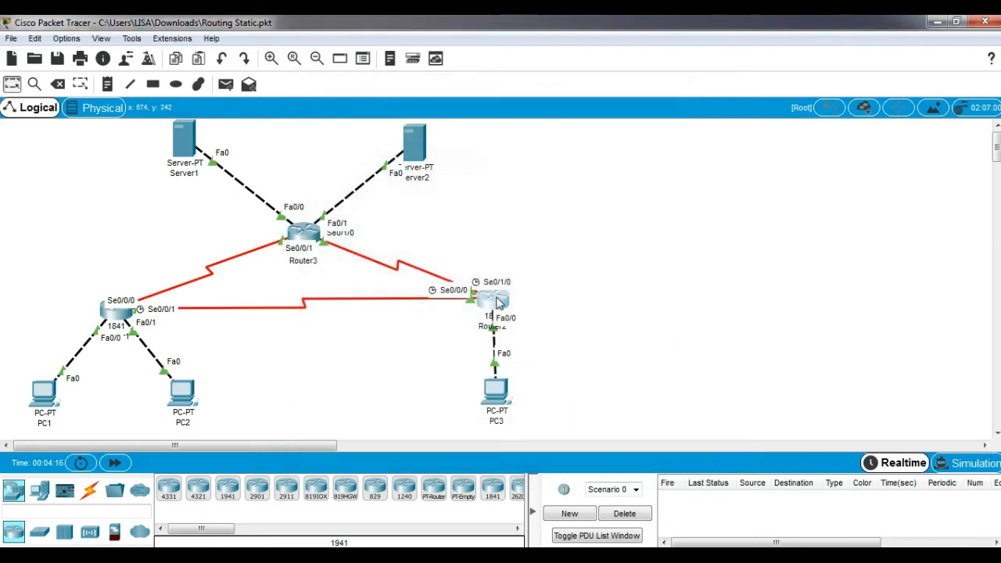
Save Router2's configuration to NVRAM and close its device window
left_click(493, 300)
left_click(373, 111)
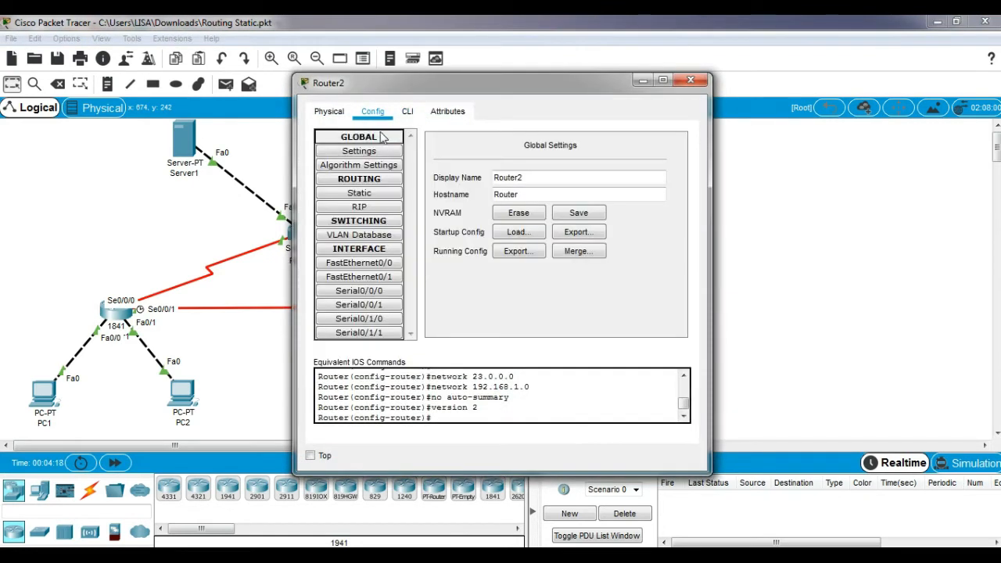
left_click(575, 215)
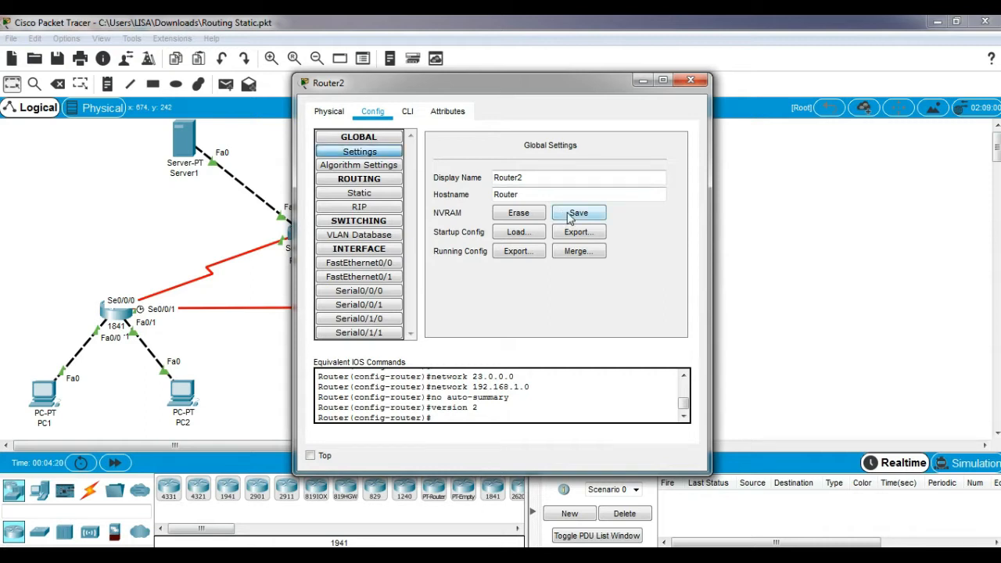
left_click(688, 82)
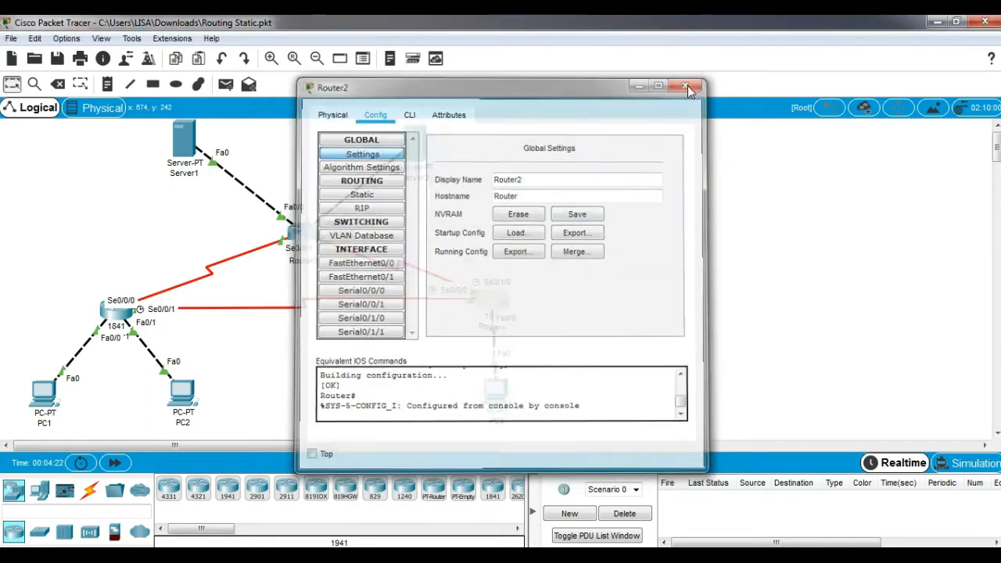
Save Router3's configuration to NVRAM and close its device window
left_click(304, 234)
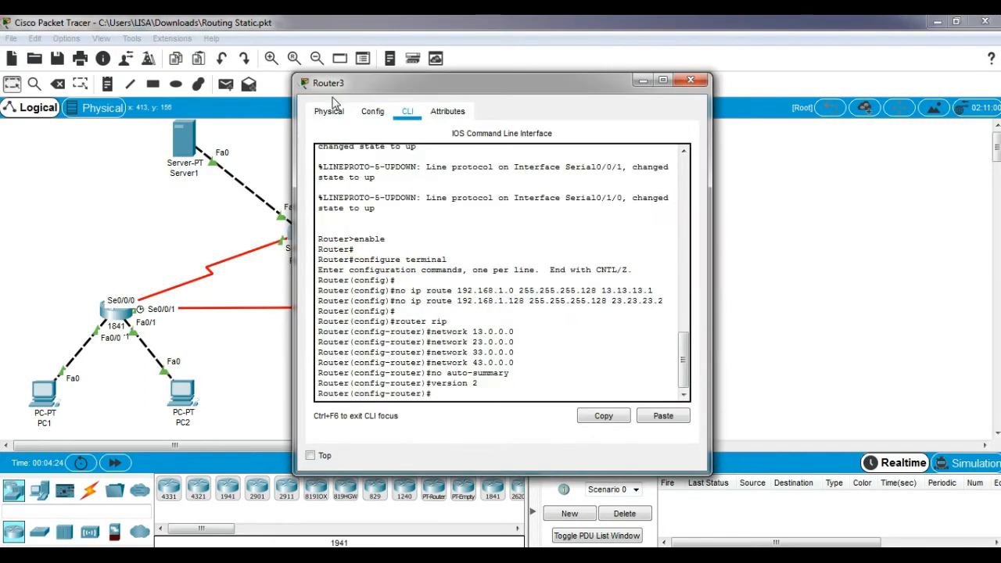
left_click(373, 114)
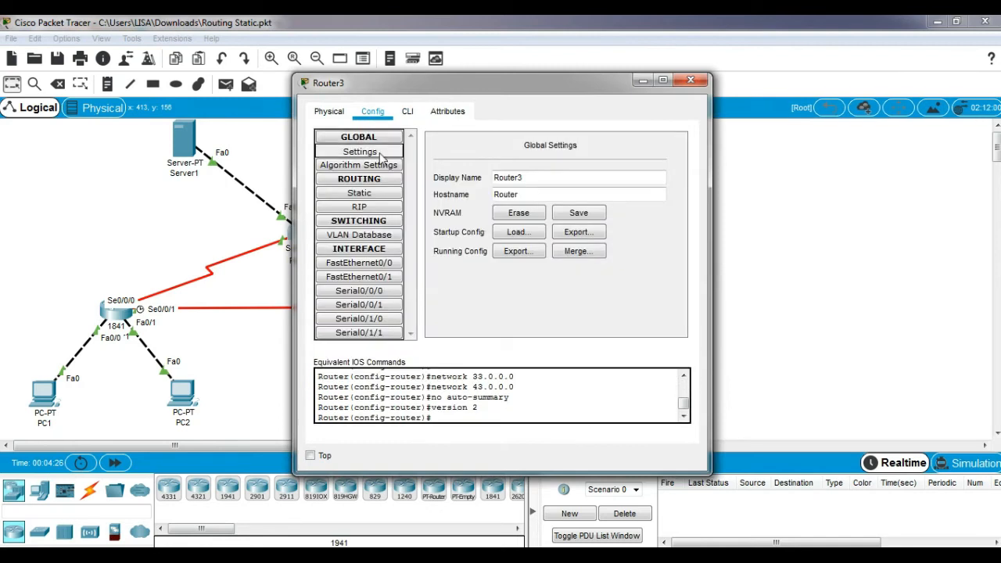
left_click(578, 214)
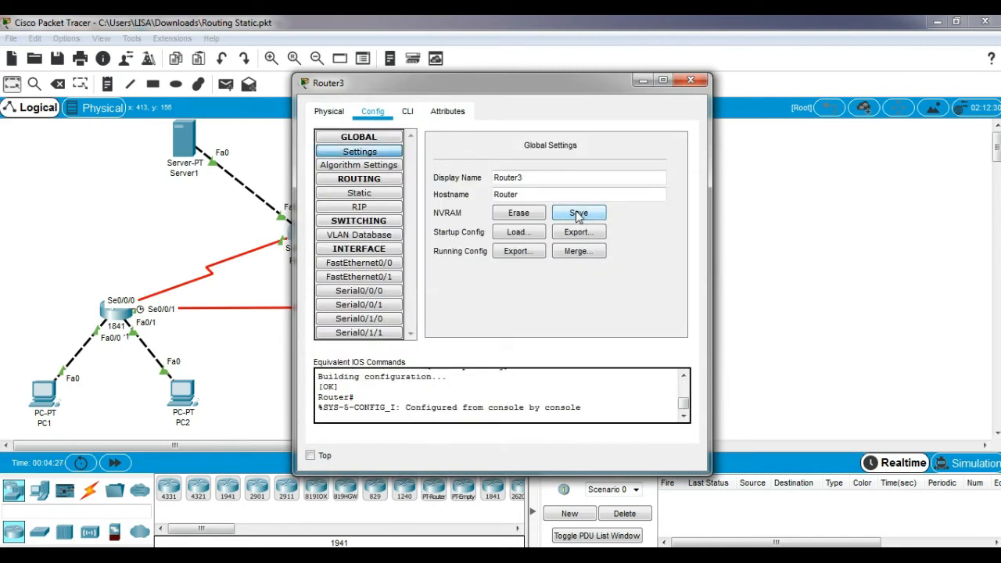
left_click(689, 81)
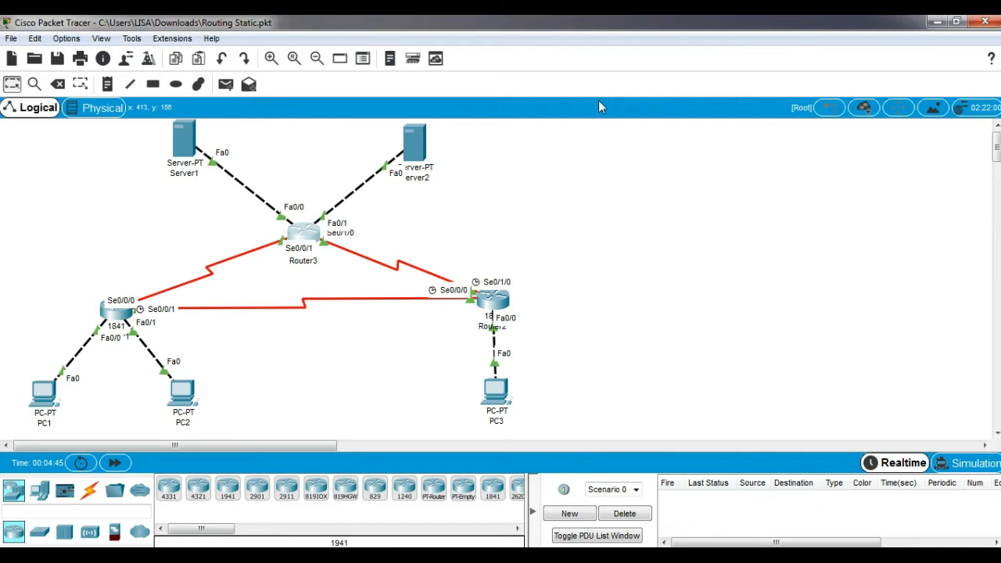
Power cycle all devices and accept resetting the network so the routers restart from their startup configurations
left_click(83, 463)
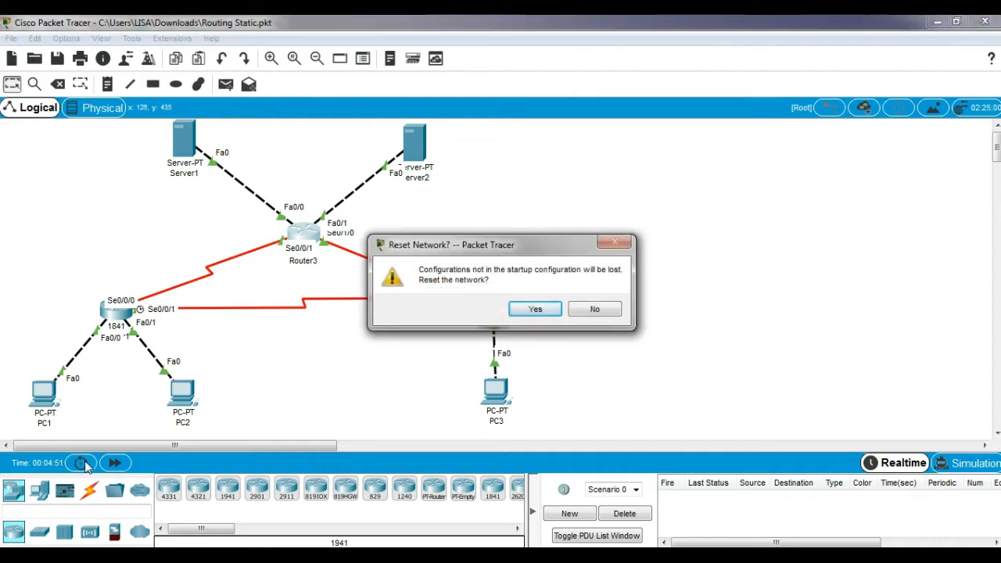
left_click(519, 311)
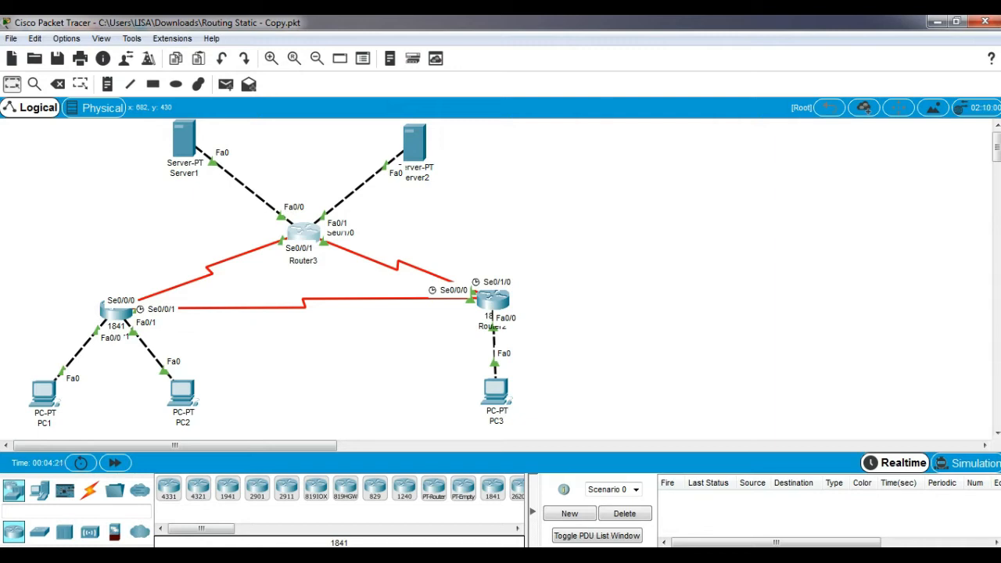
Display Router1's complete routing table on its command line with "show ip route"
left_click(113, 313)
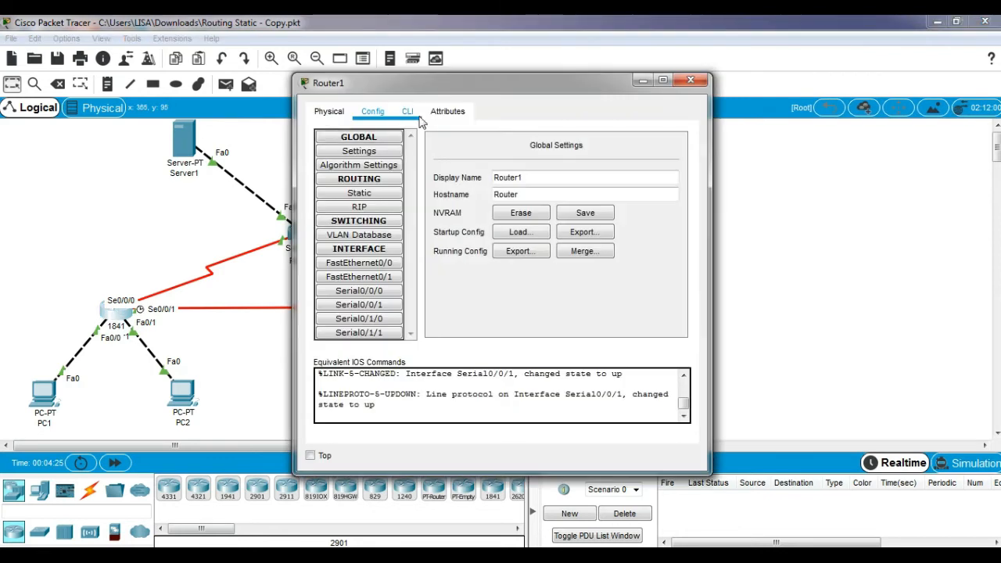
left_click(415, 113)
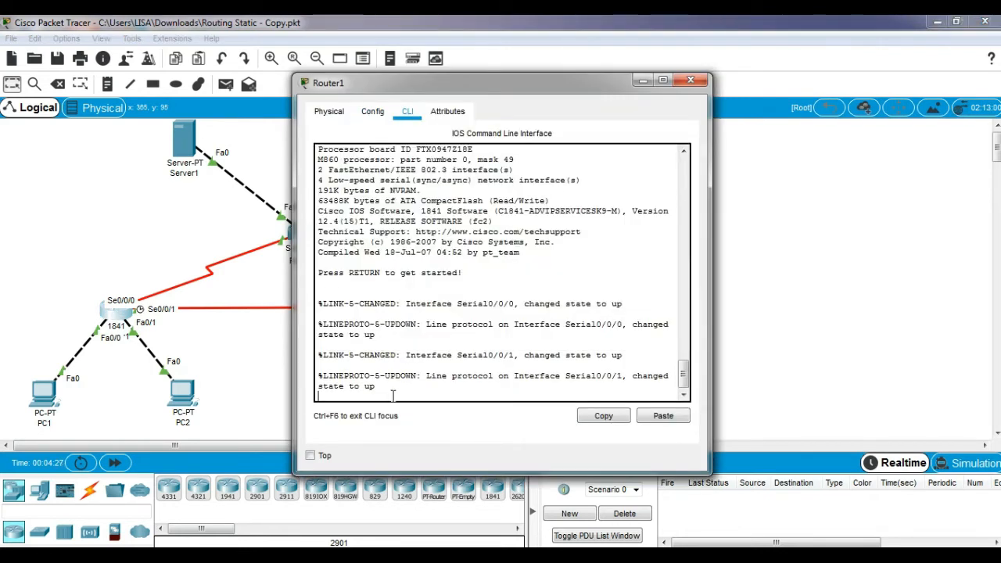
key("Return")
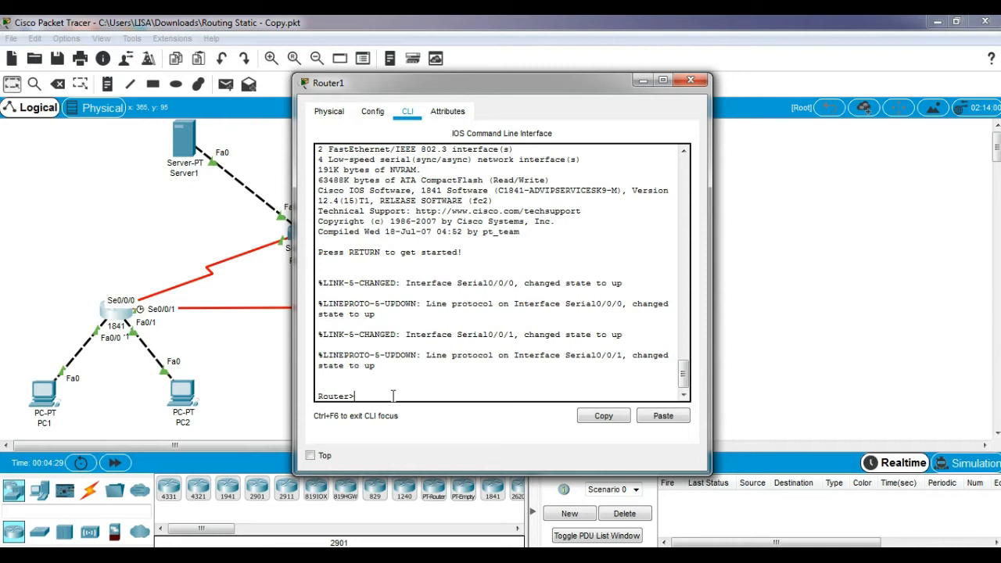
type("show ip route")
key("Return")
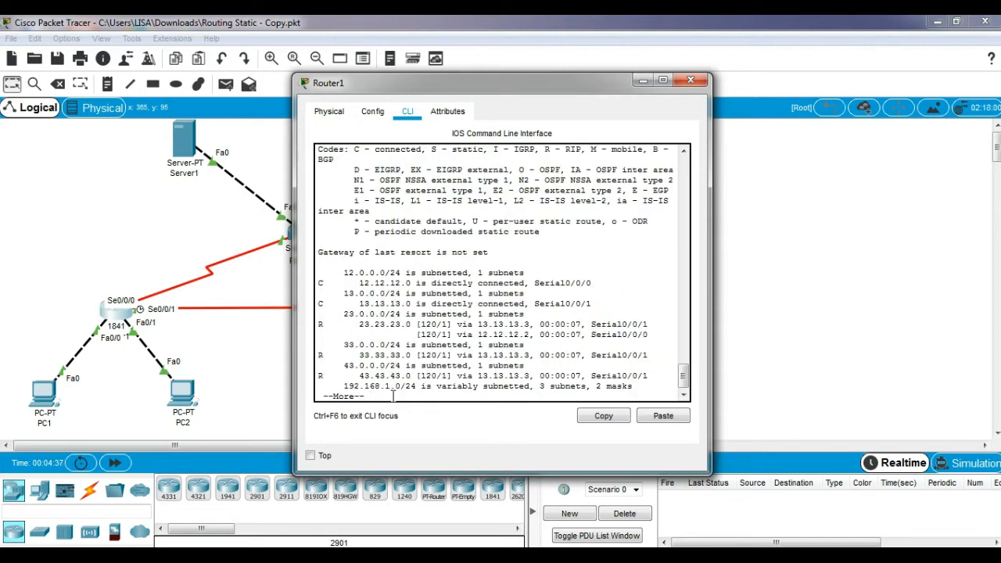
key("Return")
key("Return")
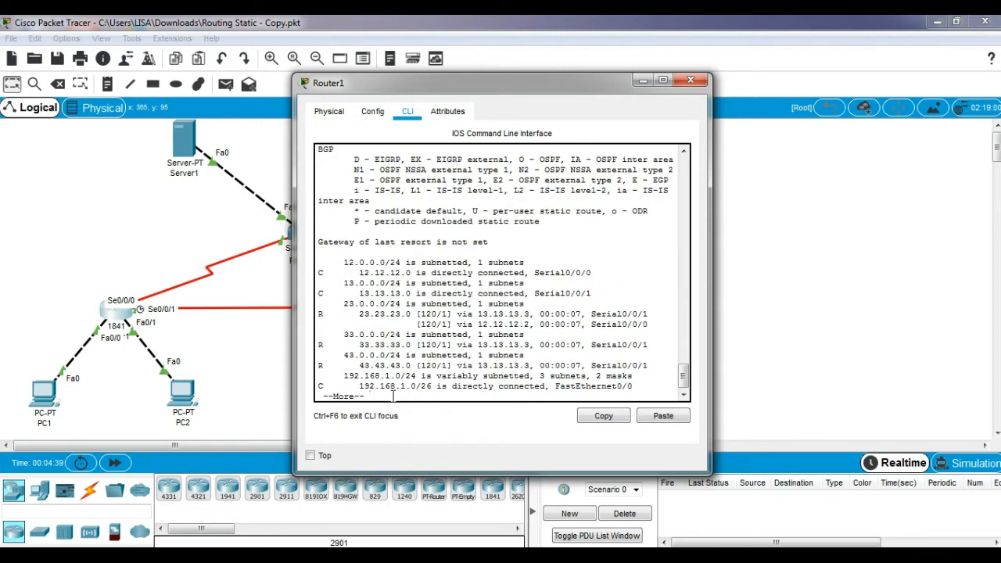
key("Return")
key("Return")
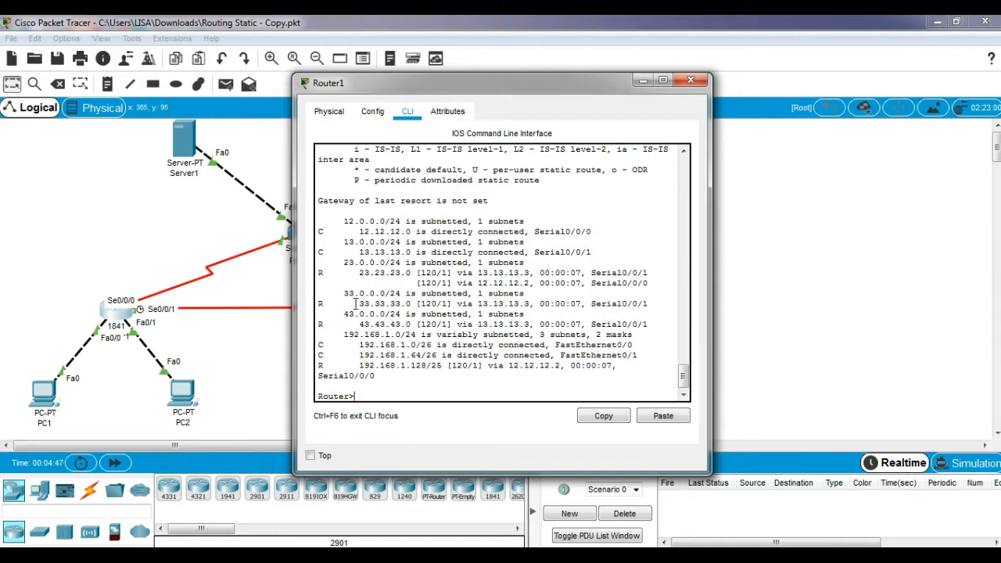
Examine the next hops of Router1's RIP routes to 33.33.33.0, 43.43.43.0 and 192.168.1.128/25, and close its device window
left_click_drag(360, 303, 411, 305)
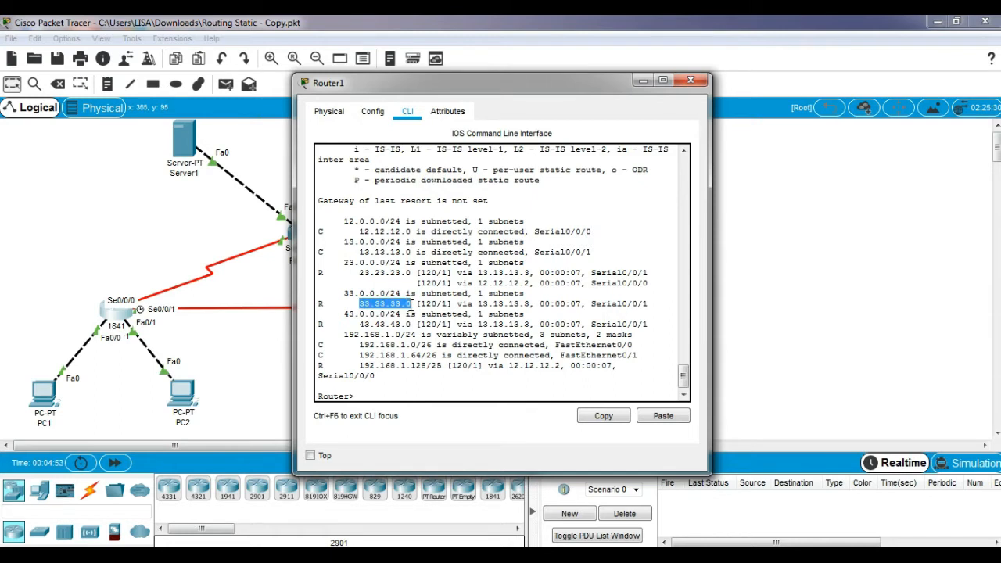
left_click(459, 303)
left_click_drag(459, 303, 533, 305)
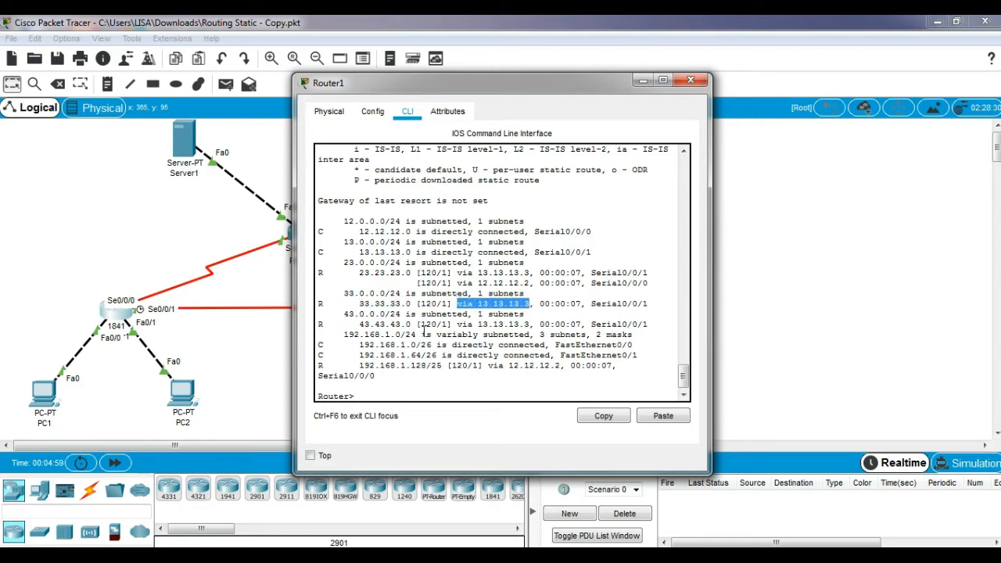
left_click(360, 327)
left_click_drag(360, 328, 412, 328)
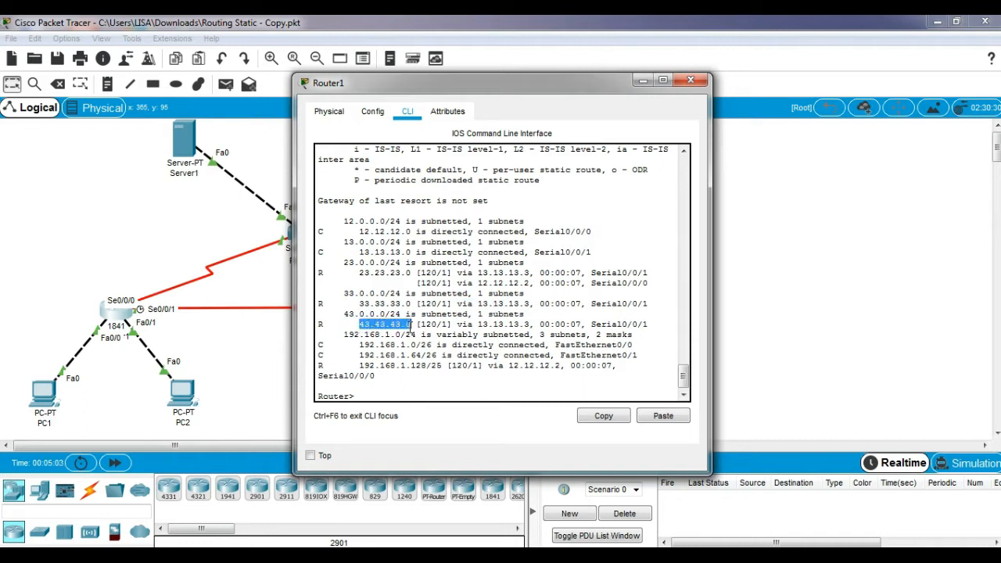
left_click_drag(456, 326, 534, 323)
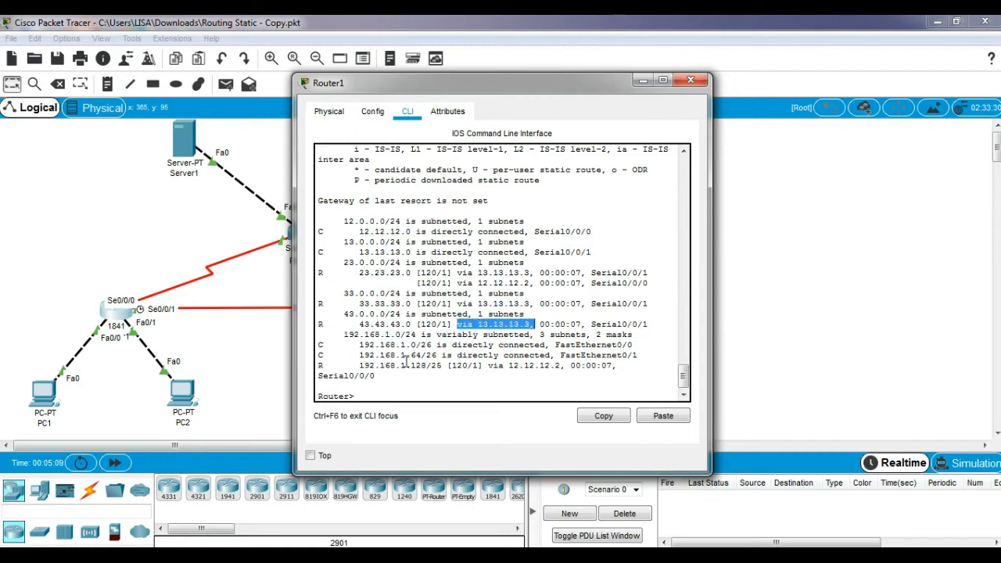
left_click(356, 365)
left_click_drag(355, 365, 445, 366)
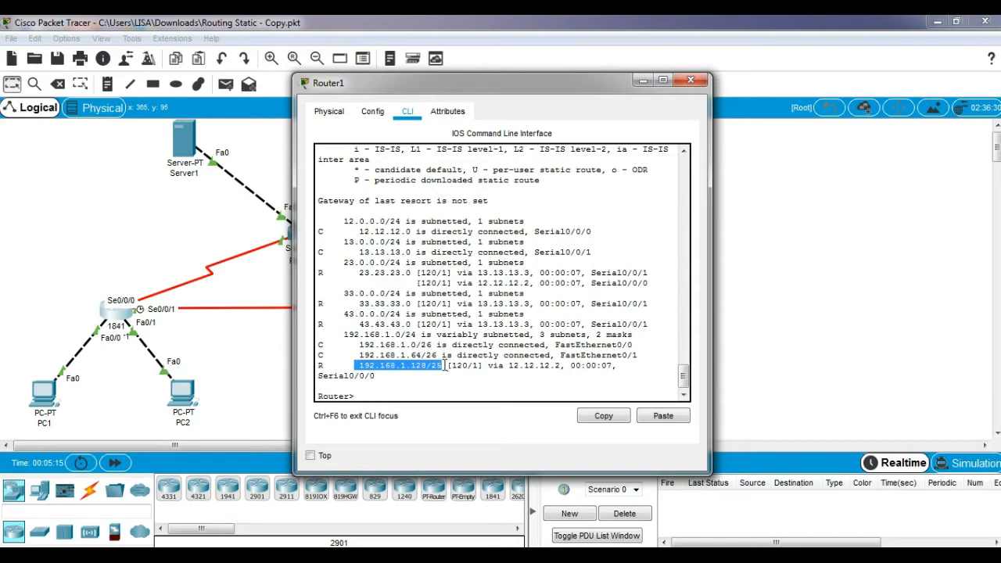
left_click_drag(487, 365, 543, 373)
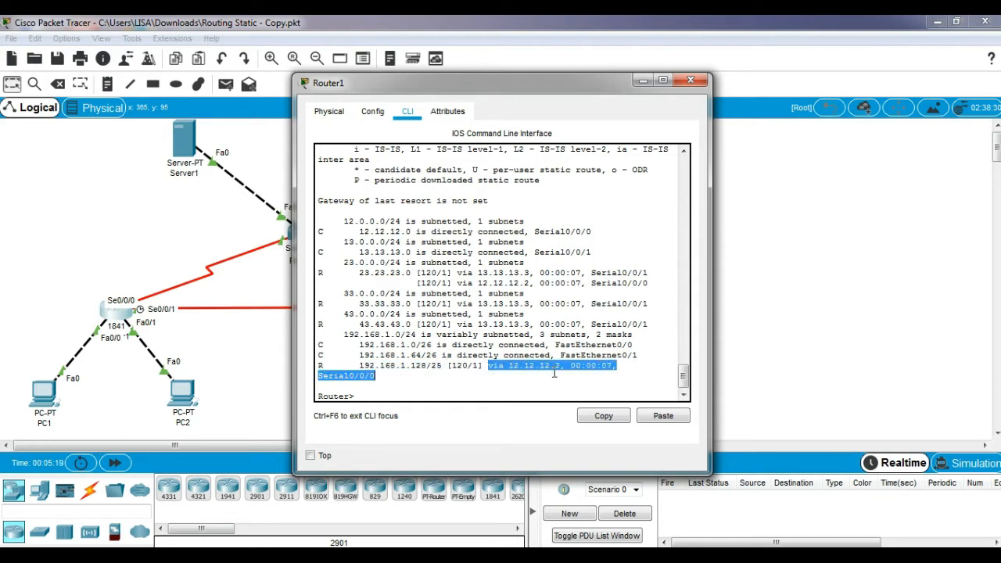
left_click(691, 80)
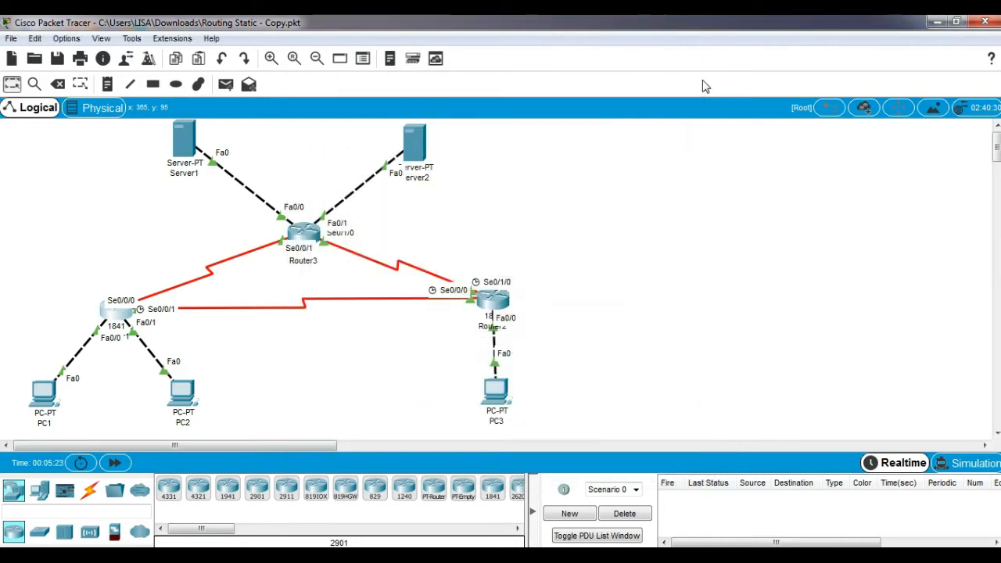
Display Router2's complete routing table on its command line with "show ip route"
left_click(495, 308)
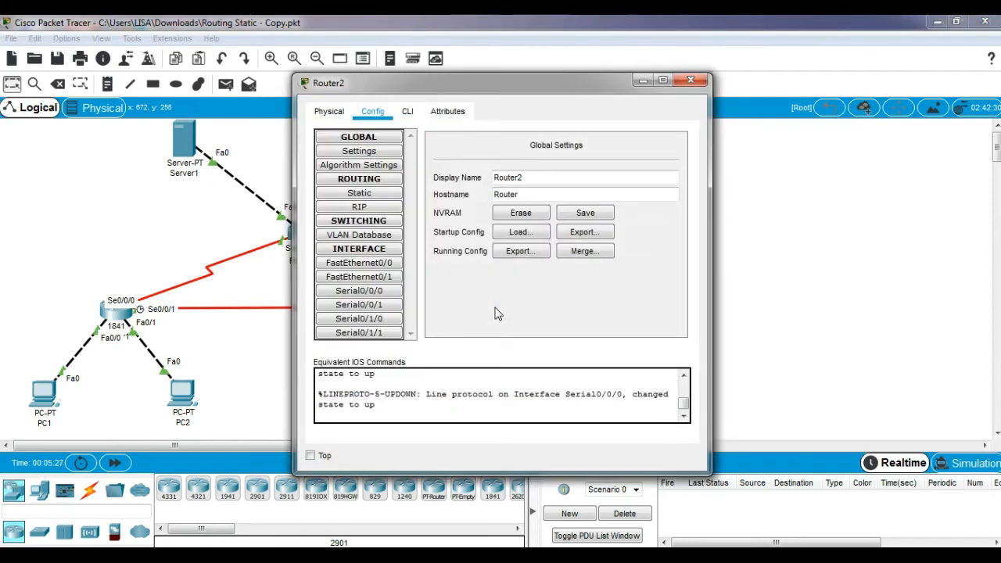
left_click(407, 112)
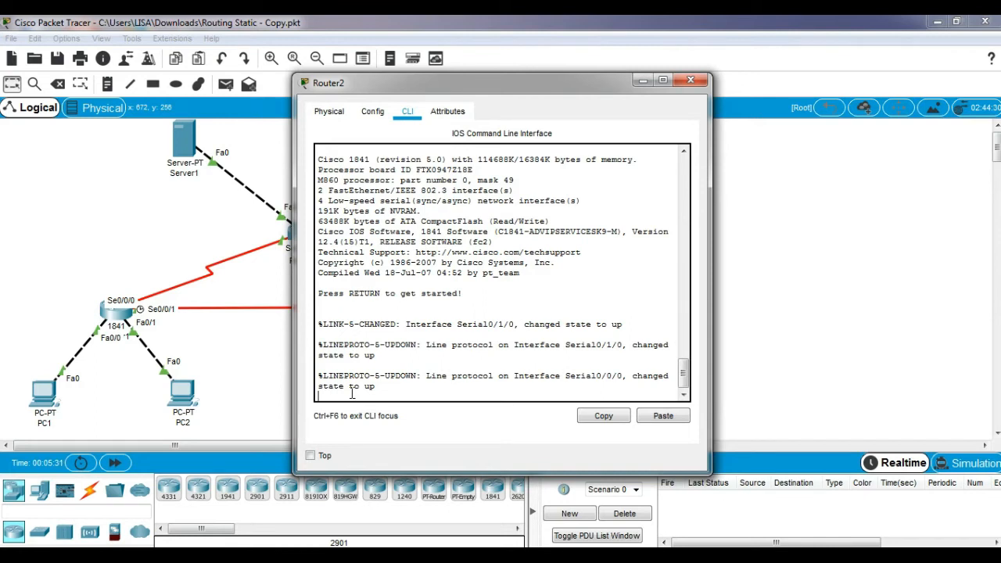
key("Return")
type("sh")
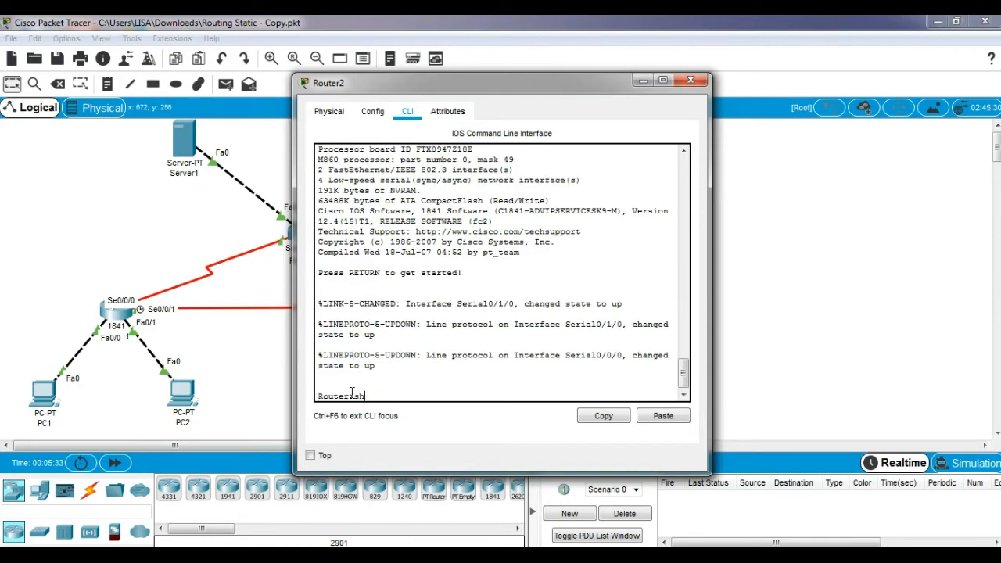
type("ow ip route")
key("Return")
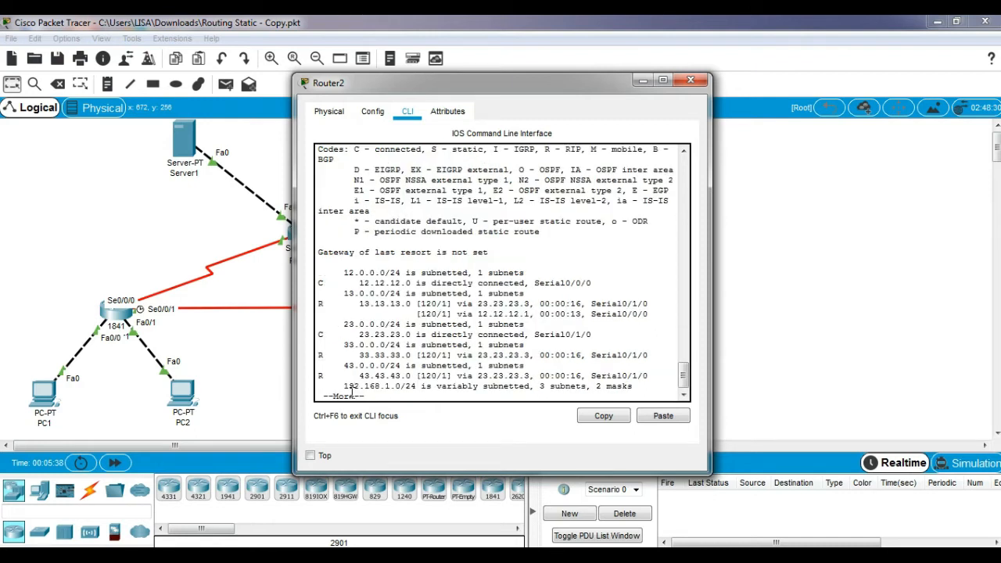
key("Return")
key("Return")
key("Return")
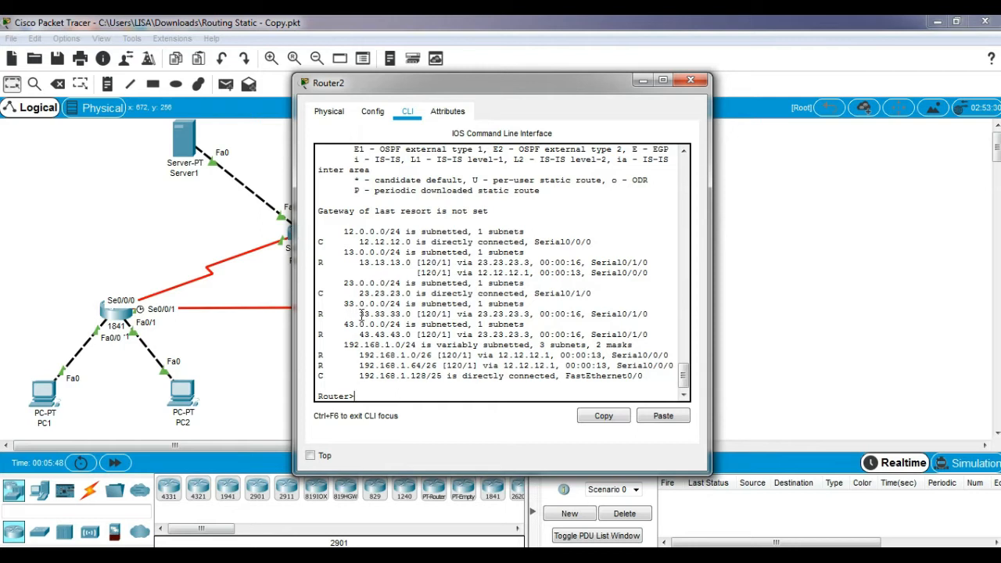
Examine Router2's RIP routes to 33.33.33.0, 43.43.43.0, 192.168.1.0/26 and 192.168.1.64/26, and close its device window
left_click_drag(358, 313, 411, 313)
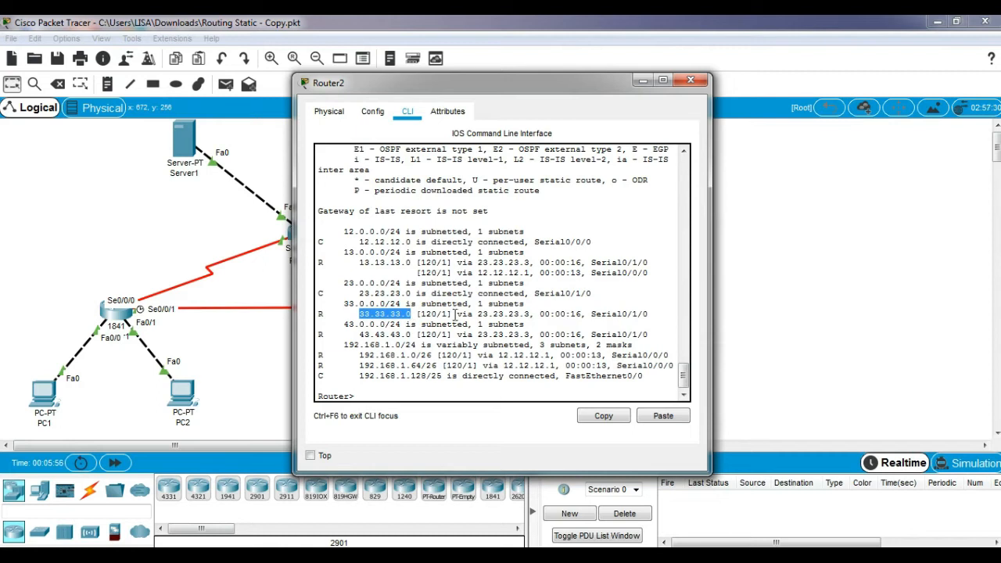
left_click_drag(457, 312, 535, 313)
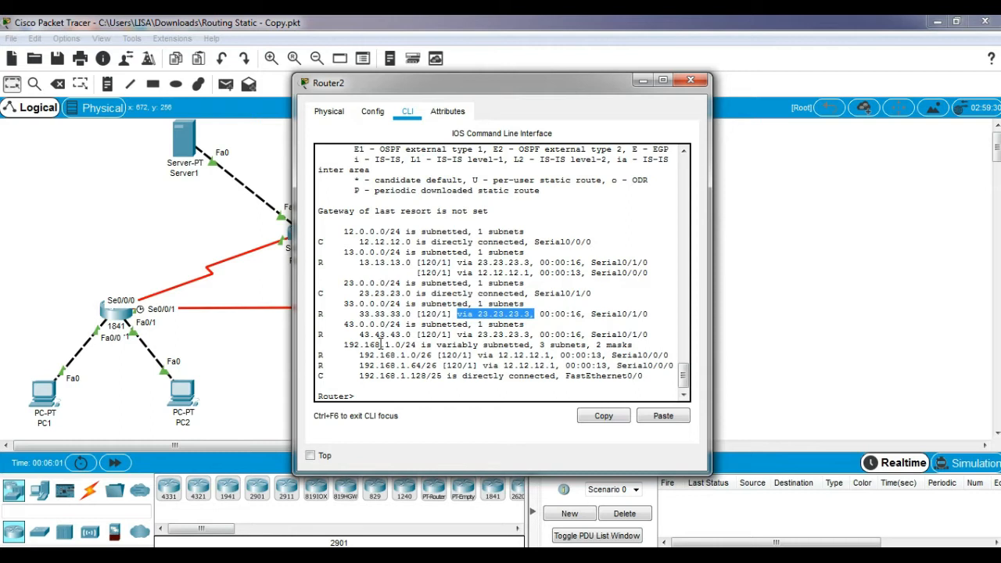
left_click_drag(358, 335, 552, 335)
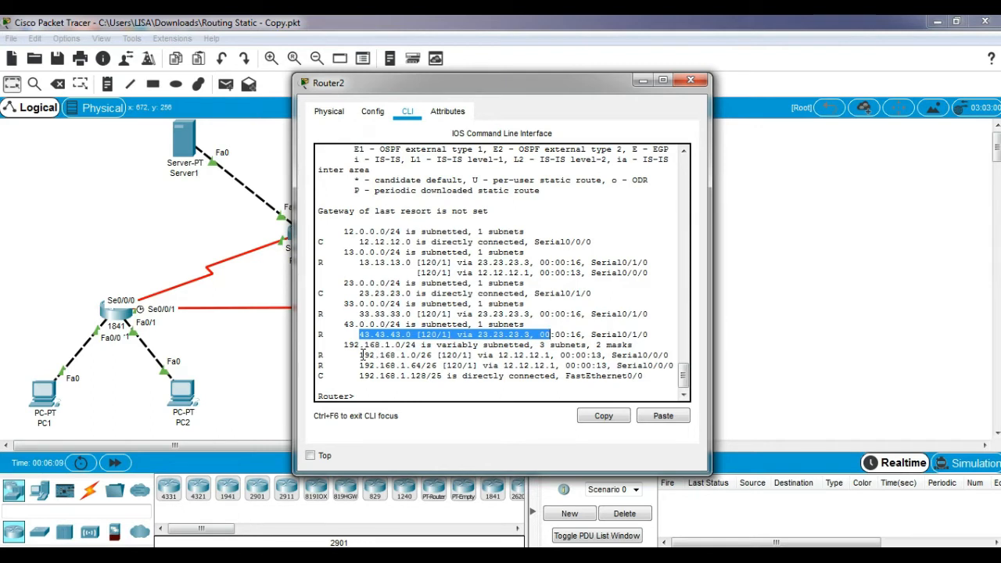
left_click_drag(358, 355, 450, 365)
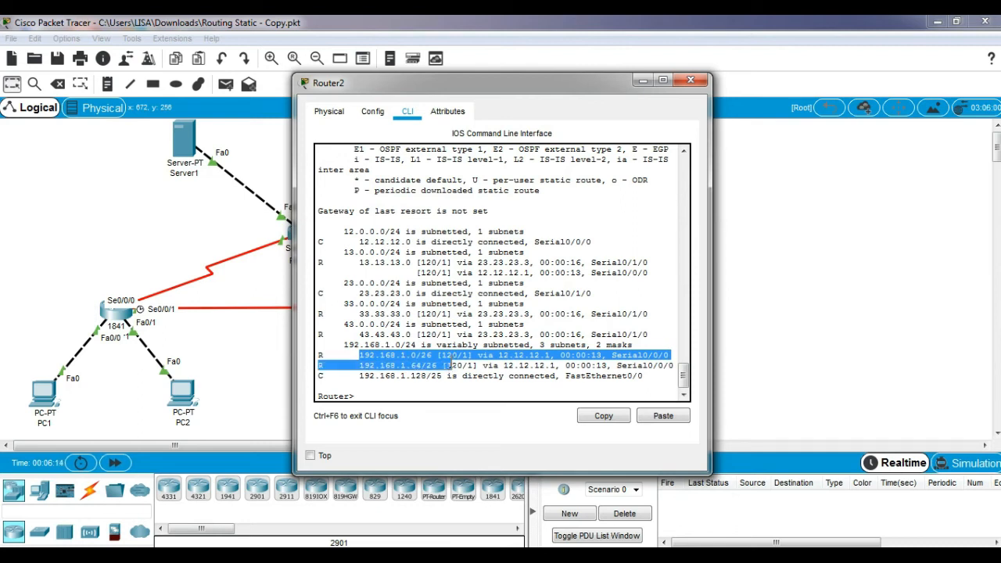
left_click(687, 82)
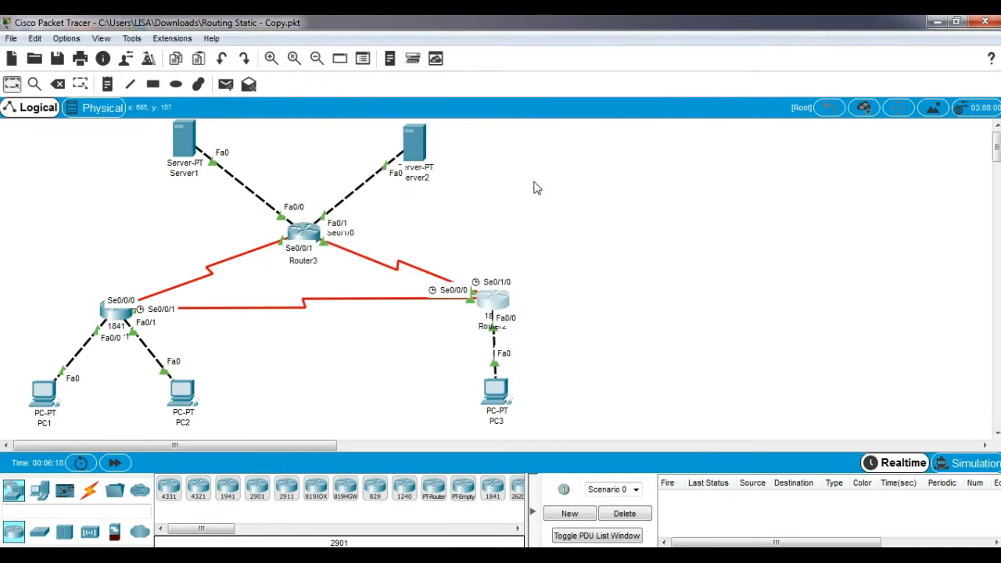
Display Router3's complete routing table on its command line with "show ip route"
left_click(317, 234)
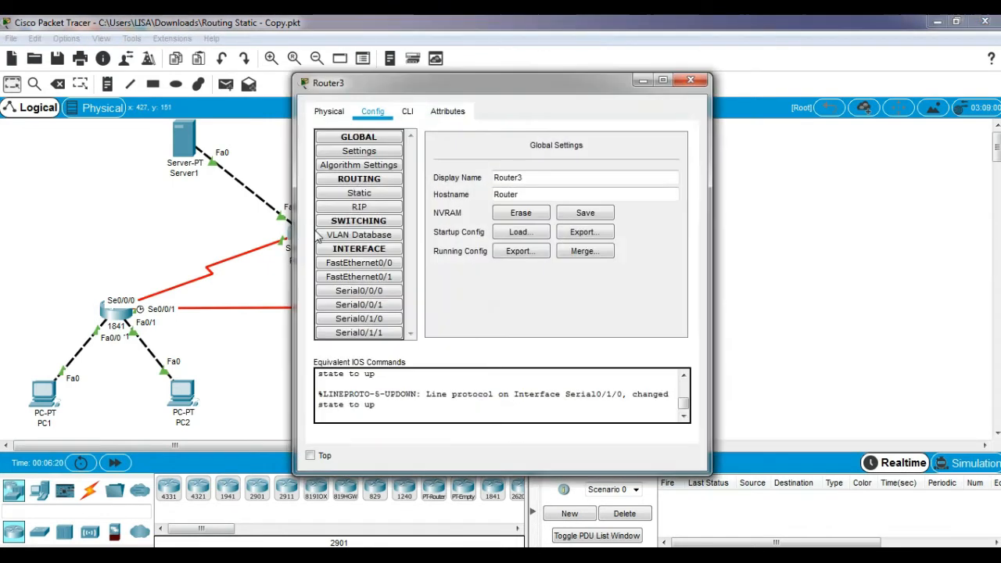
left_click(407, 111)
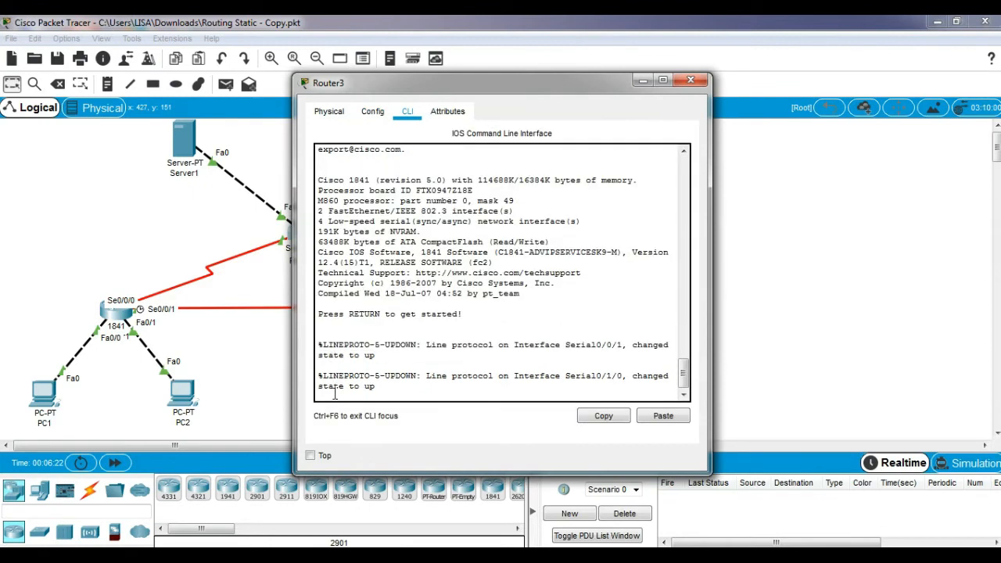
key("Return")
type("sh")
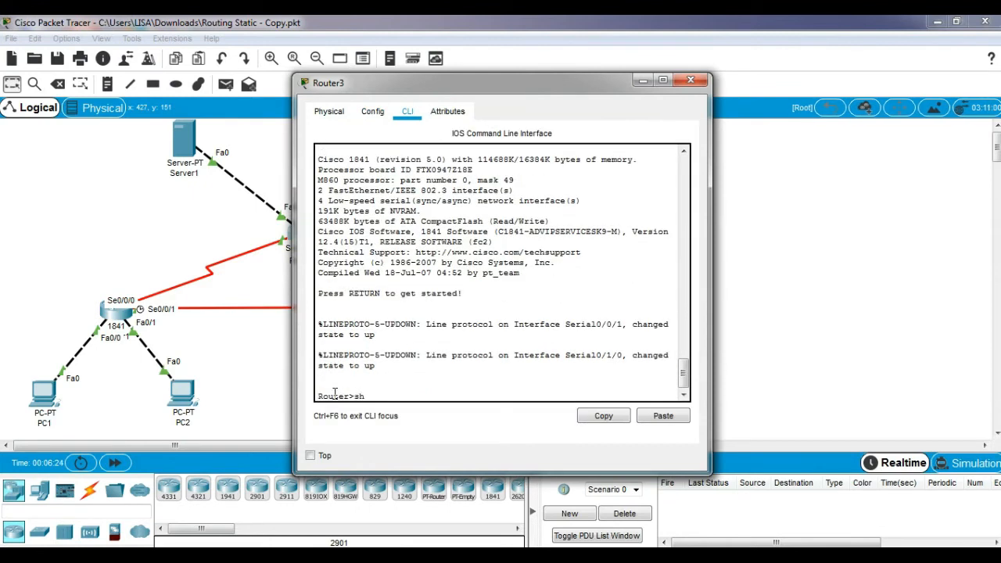
type("ow i")
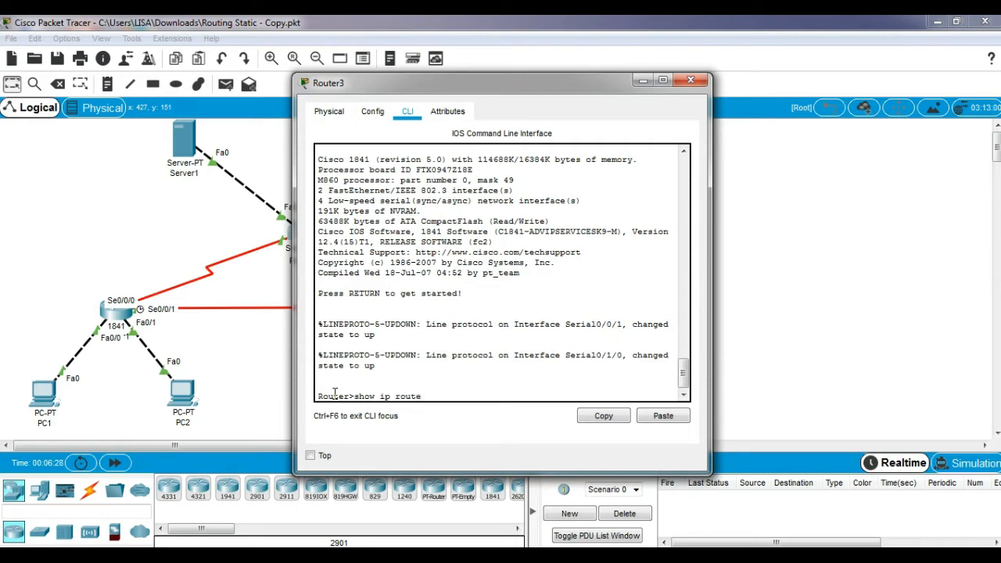
type("p route")
key("Return")
key("Return")
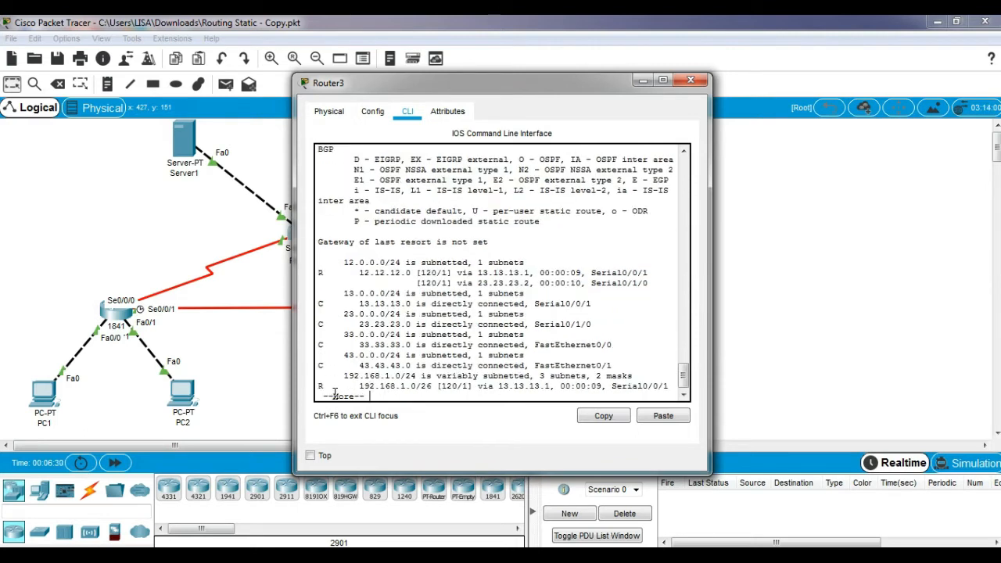
key("Return")
key("Return")
key("Return")
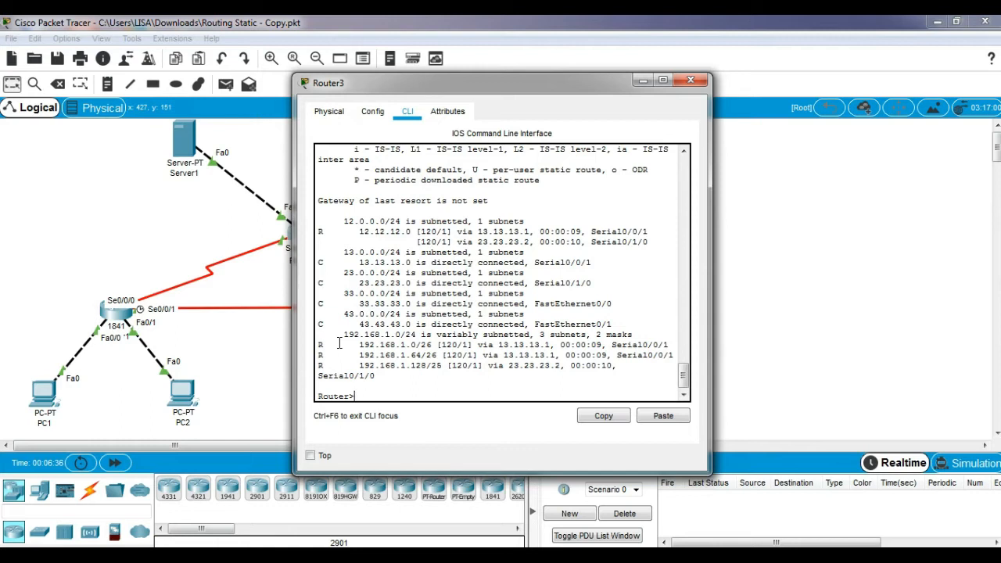
Examine the next hops of Router3's RIP routes to 192.168.1.0/26, 192.168.1.64/26 and 192.168.1.128/25
left_click_drag(358, 345, 438, 345)
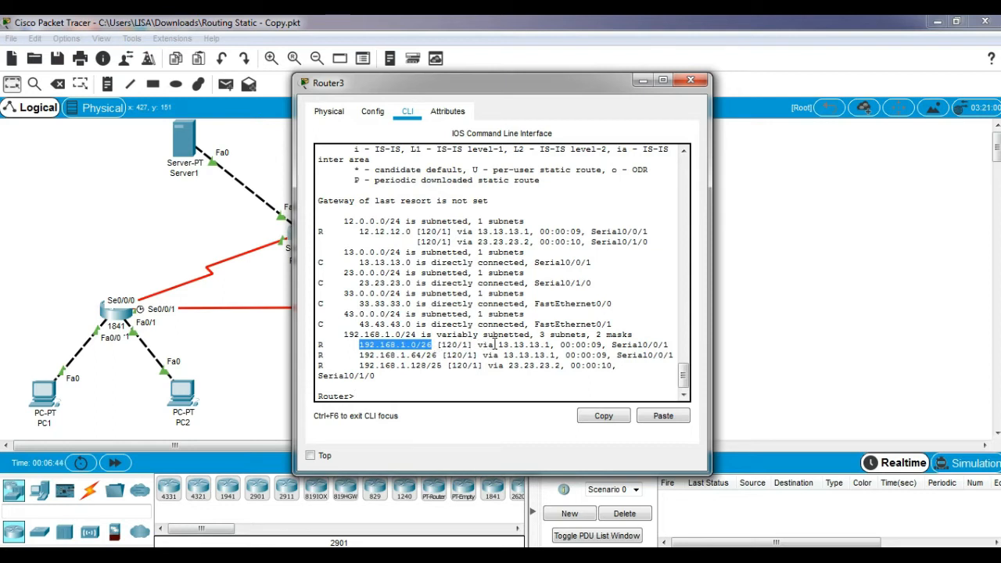
left_click_drag(495, 345, 577, 352)
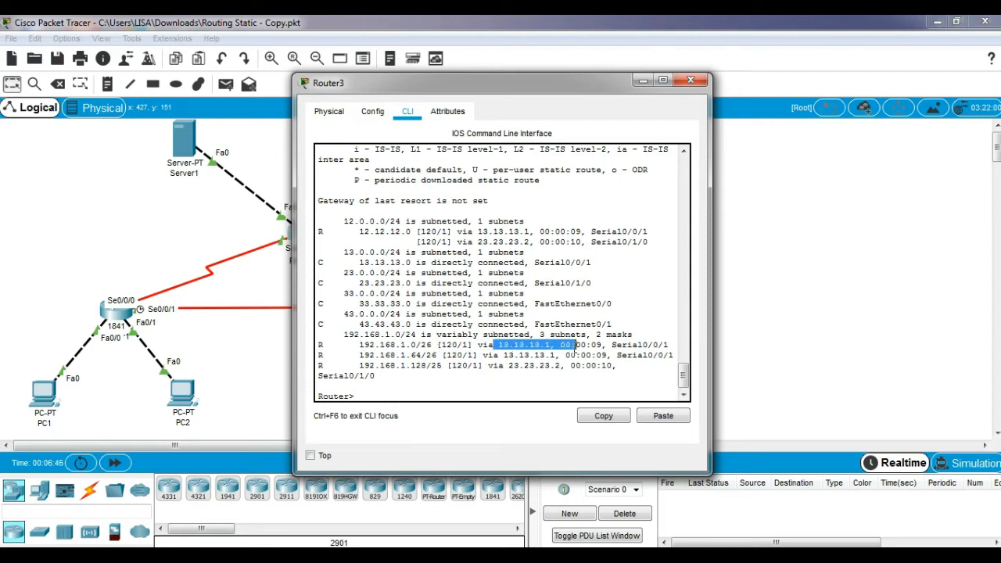
left_click_drag(357, 355, 568, 358)
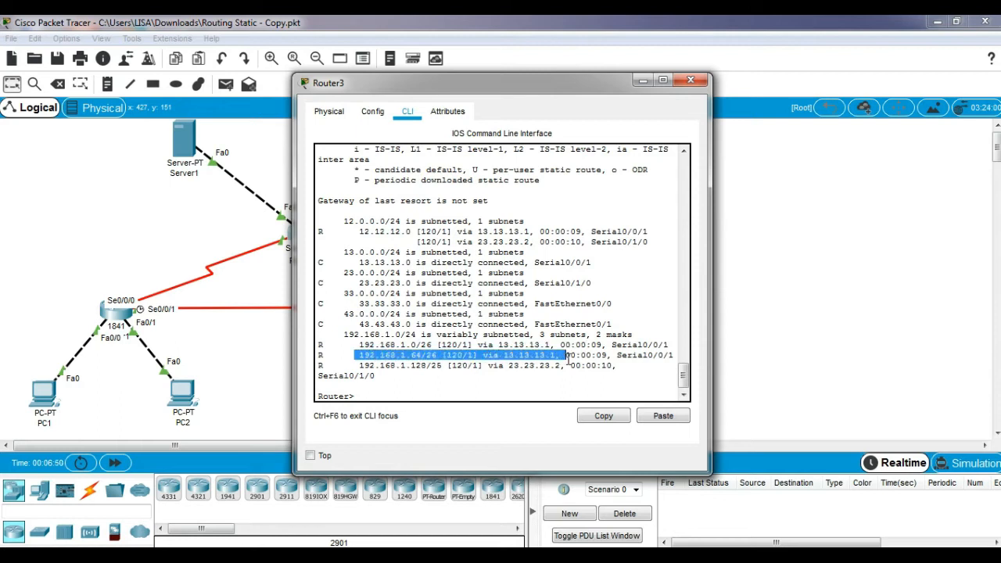
left_click_drag(359, 365, 571, 365)
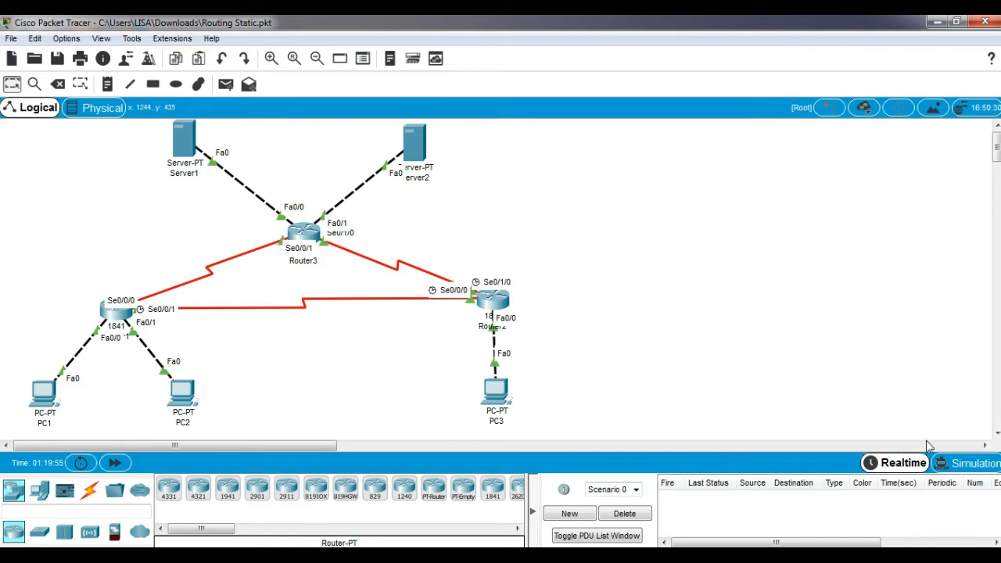
Switch the network to simulation mode and filter the visible events so that ICMP is included
left_click(964, 470)
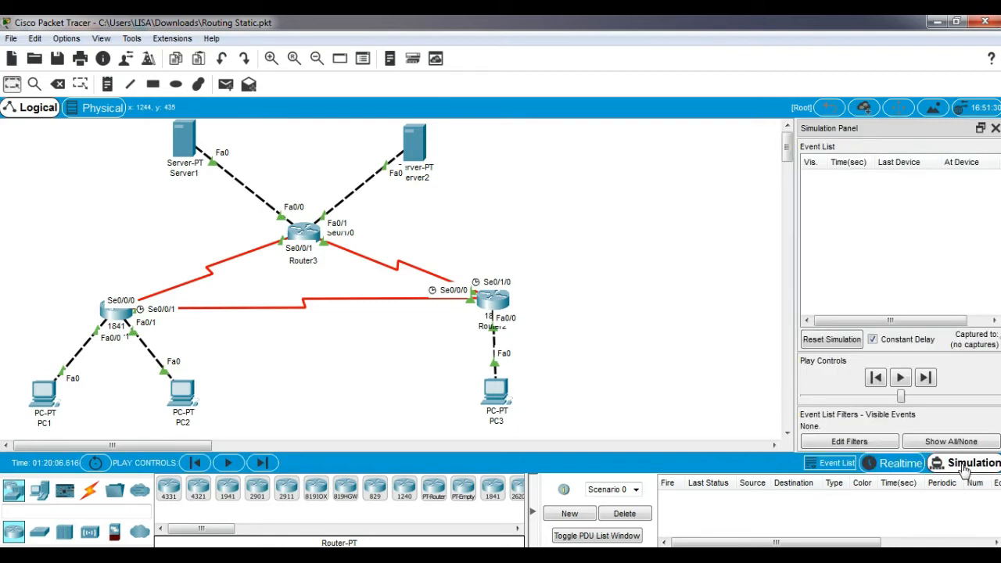
left_click(849, 442)
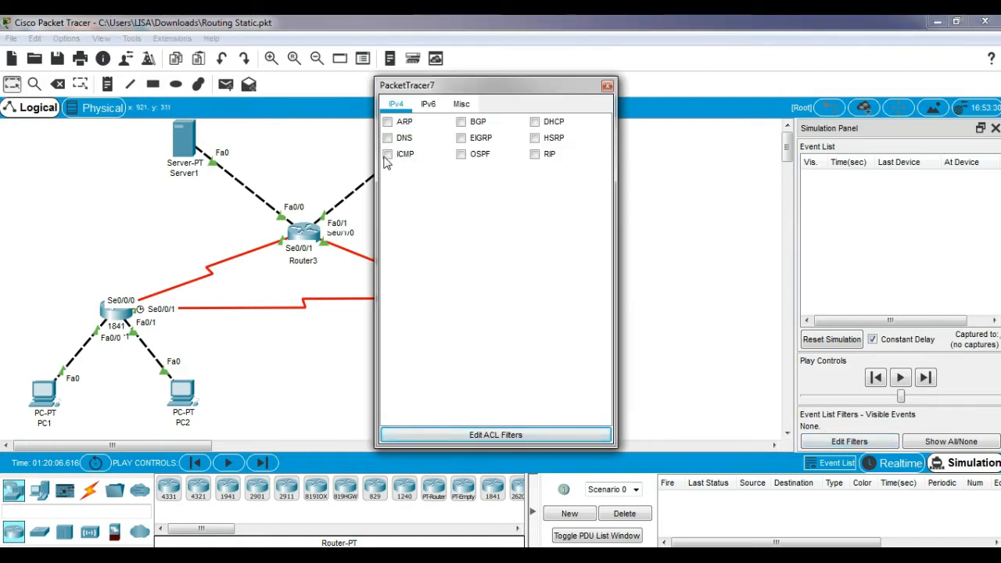
left_click(607, 85)
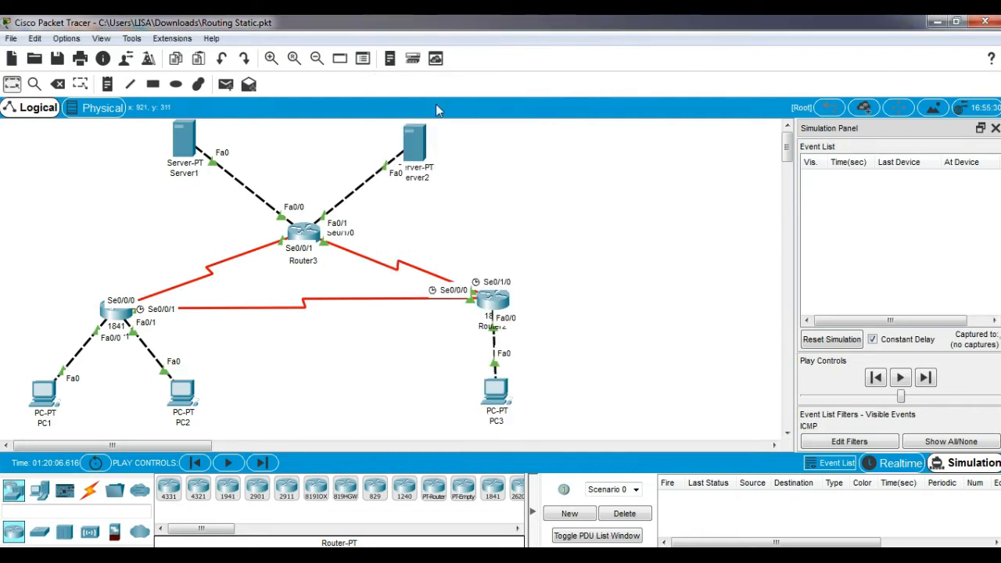
Add a simple PDU with PC1 as the source and PC2 as the destination
left_click(226, 84)
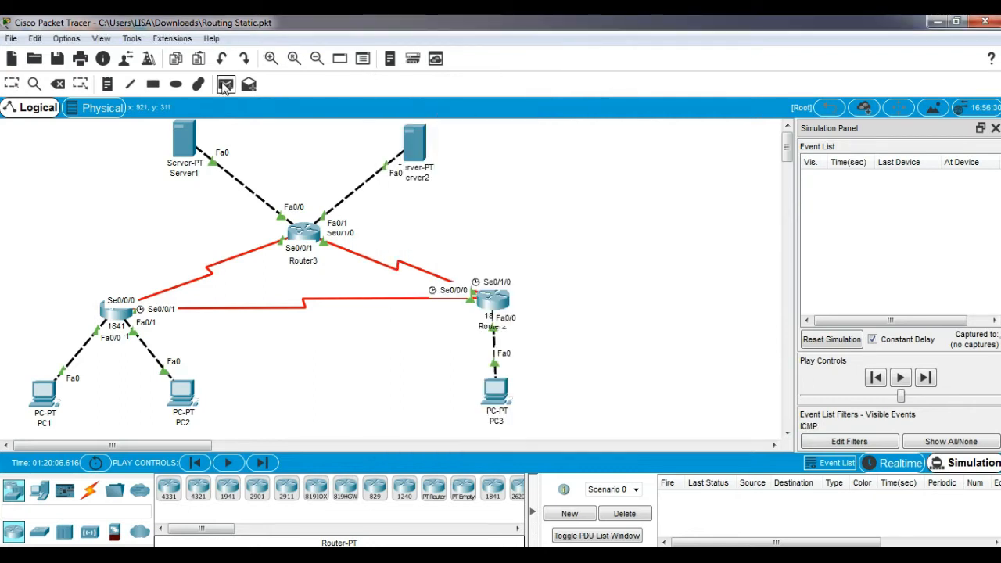
left_click(39, 402)
left_click(183, 393)
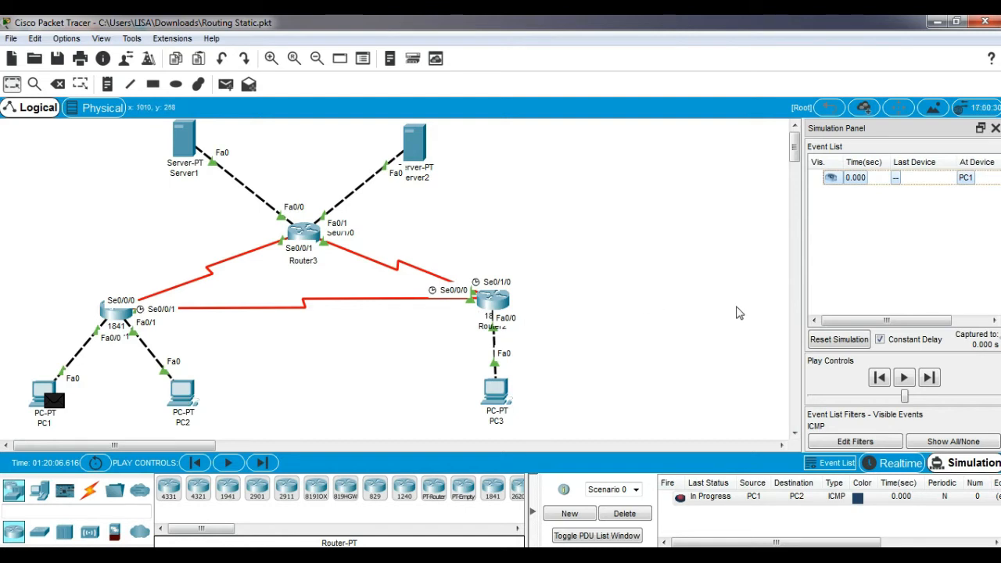
Advance the simulation event by event to trace the ICMP packet from PC1 to PC2 and back
left_click(929, 377)
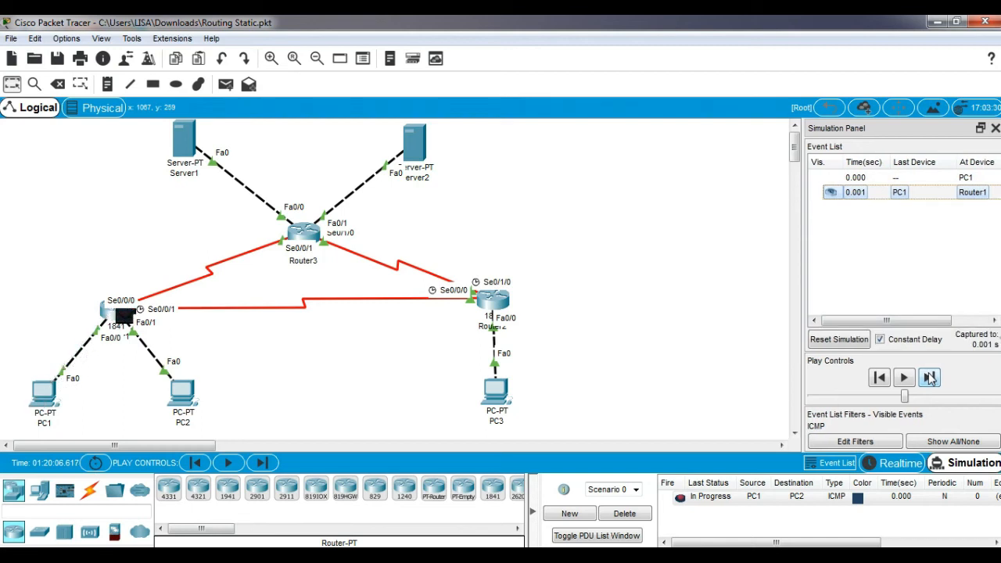
left_click(929, 377)
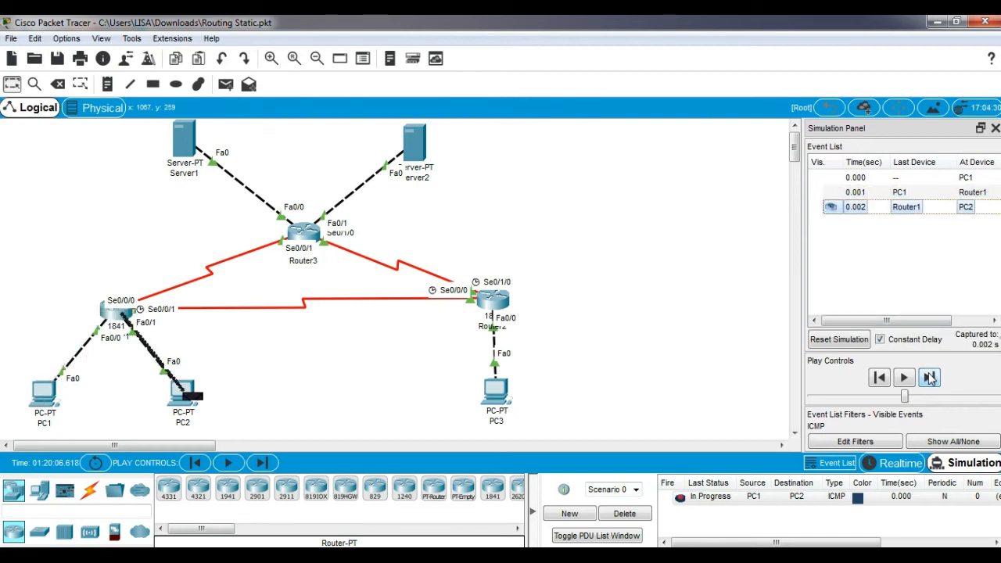
left_click(928, 378)
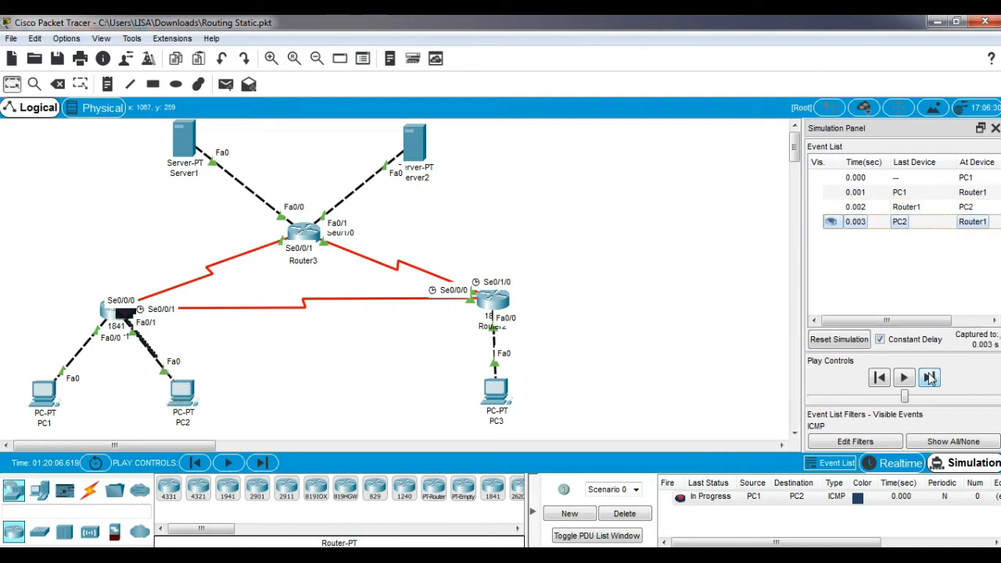
left_click(929, 377)
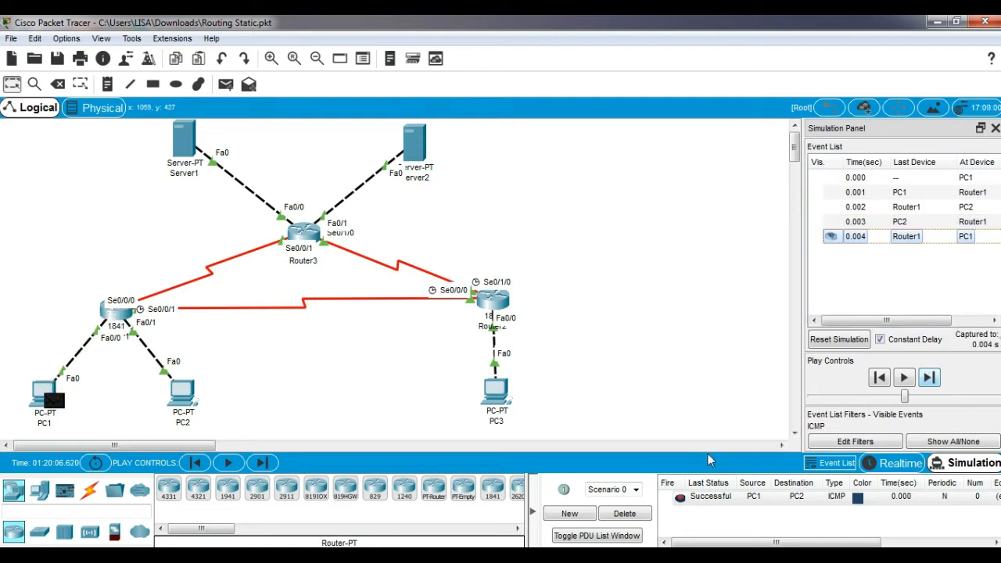
Delete the current PDU scenario and add a simple PDU from PC1 to PC3
left_click(646, 513)
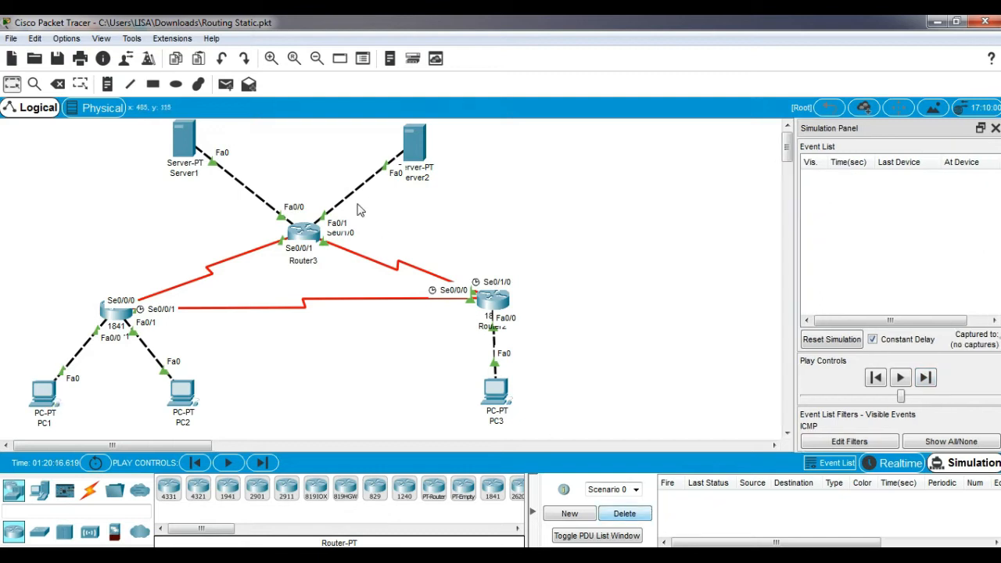
left_click(229, 91)
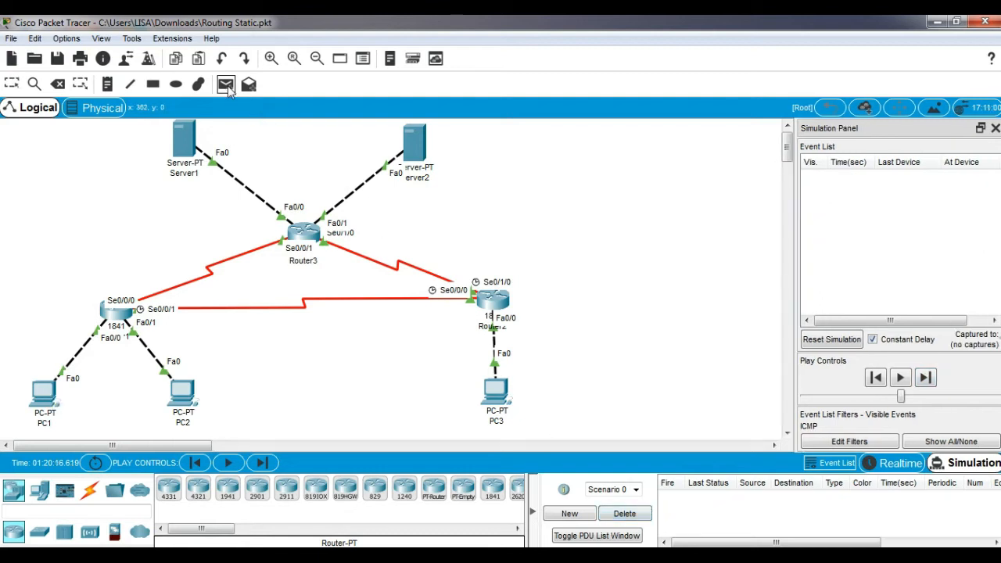
left_click(44, 392)
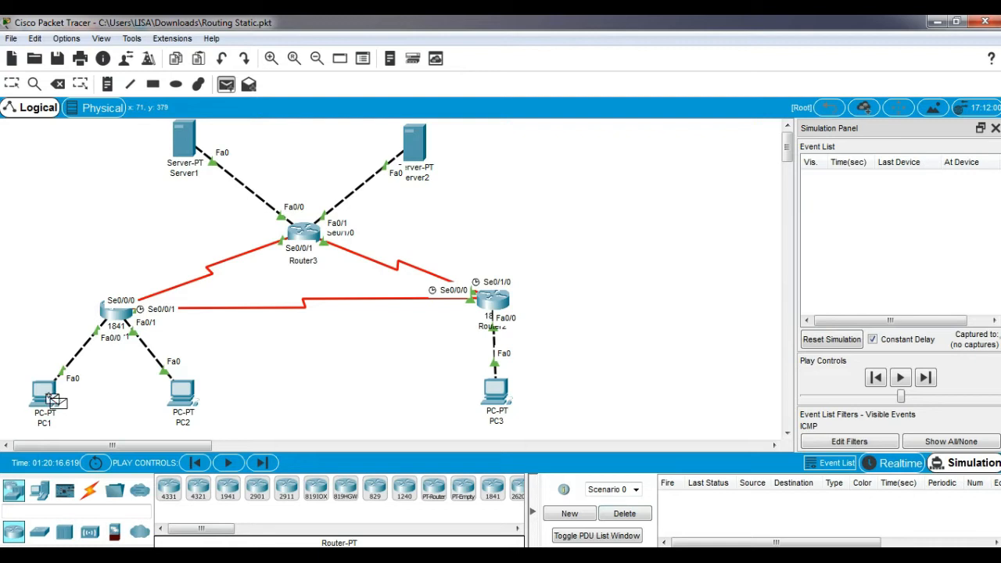
left_click(496, 389)
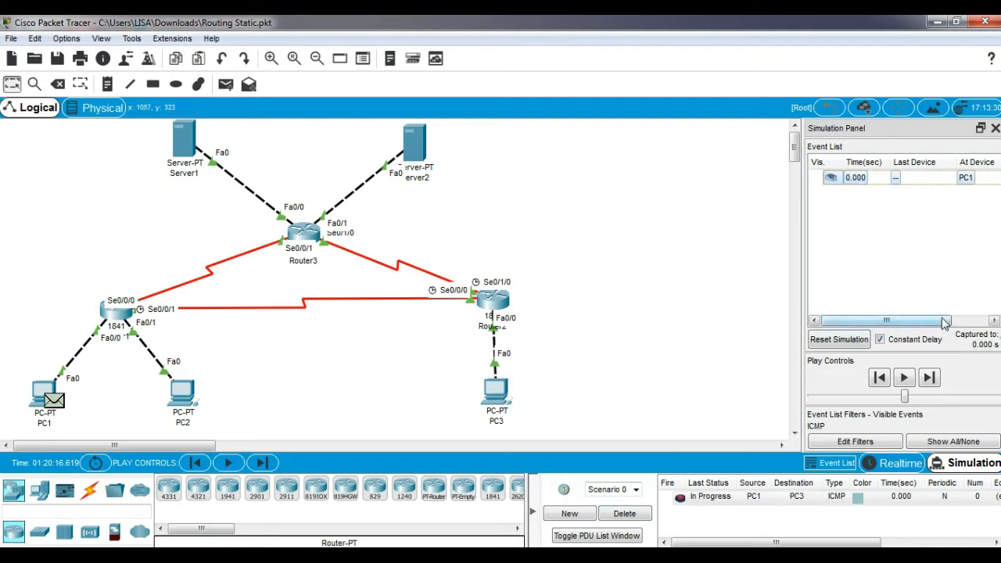
Advance the simulation event by event to trace the ICMP packet from PC1 to PC3 and back
left_click(928, 378)
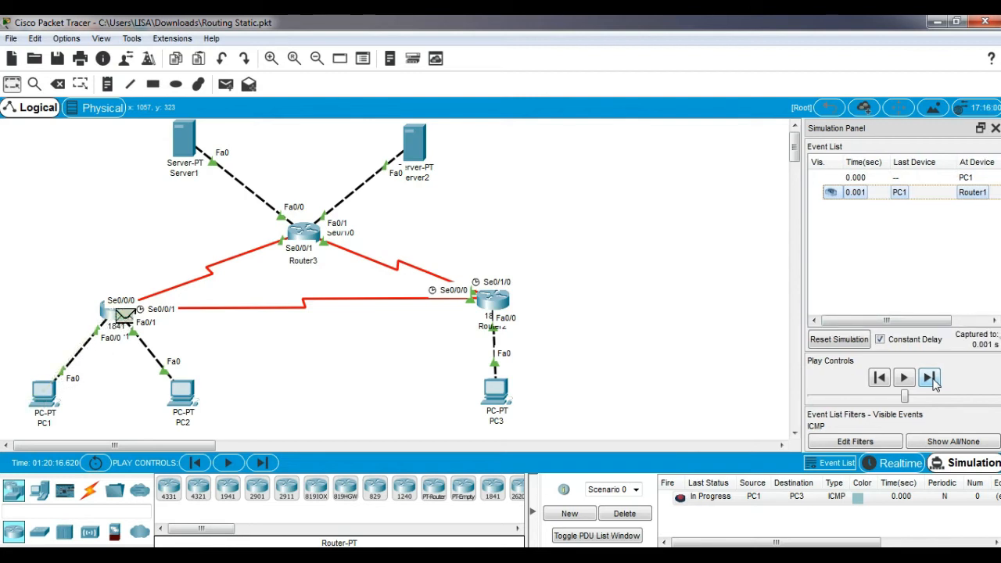
left_click(929, 378)
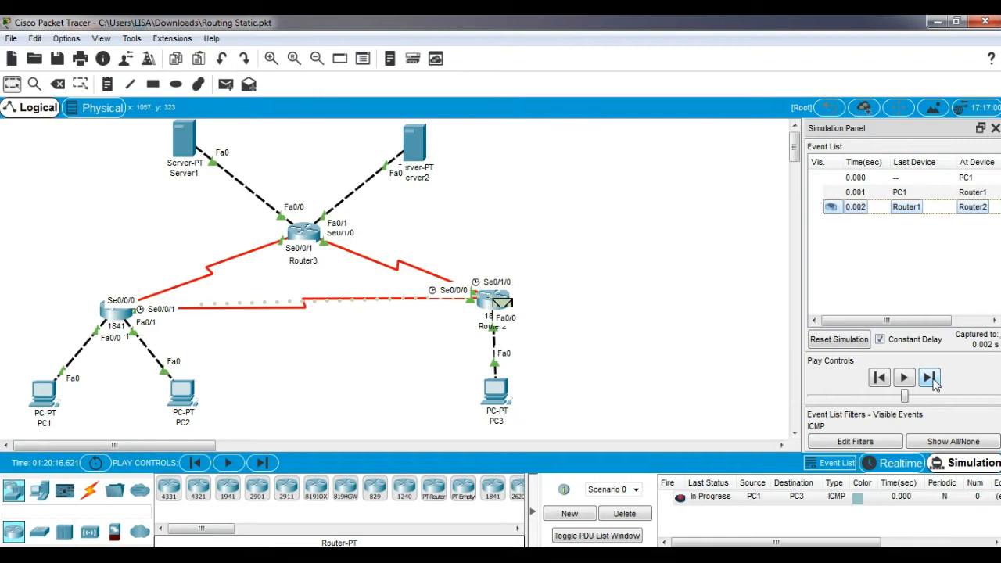
left_click(929, 378)
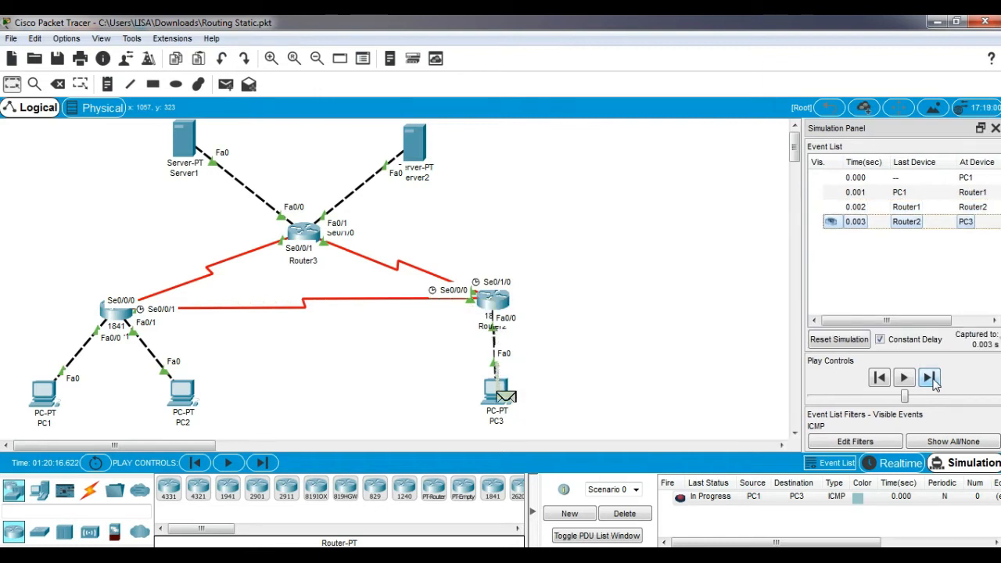
left_click(929, 377)
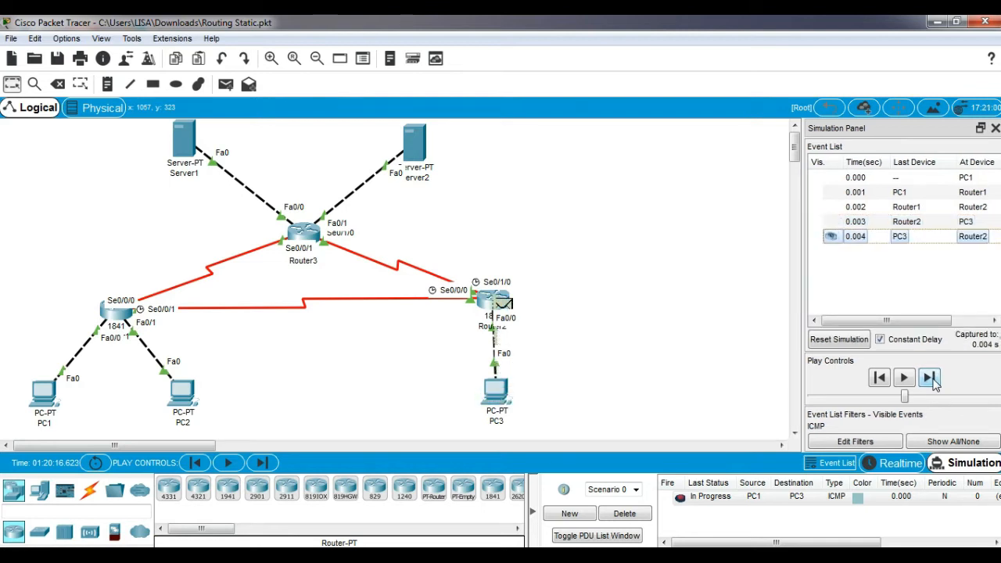
left_click(930, 378)
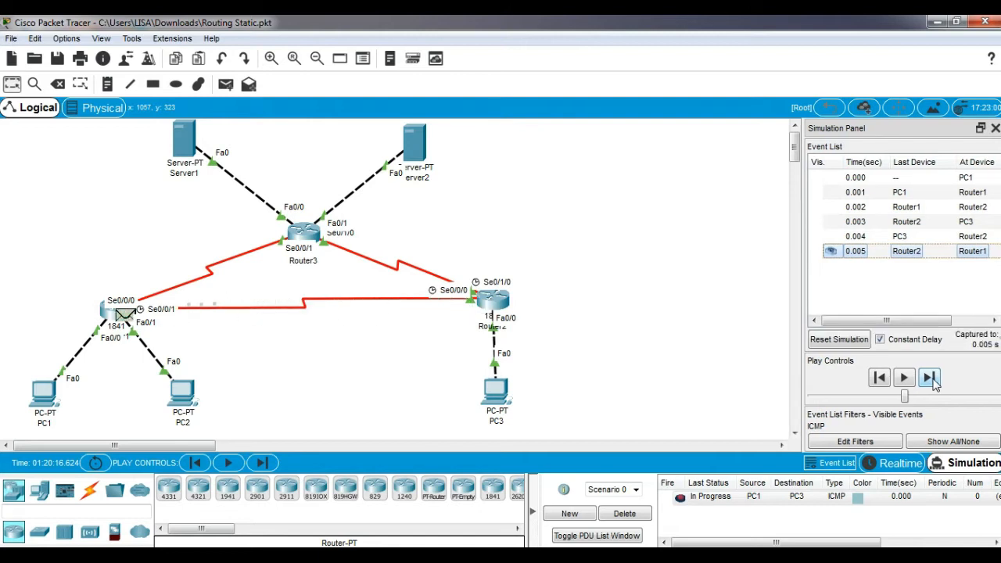
left_click(930, 378)
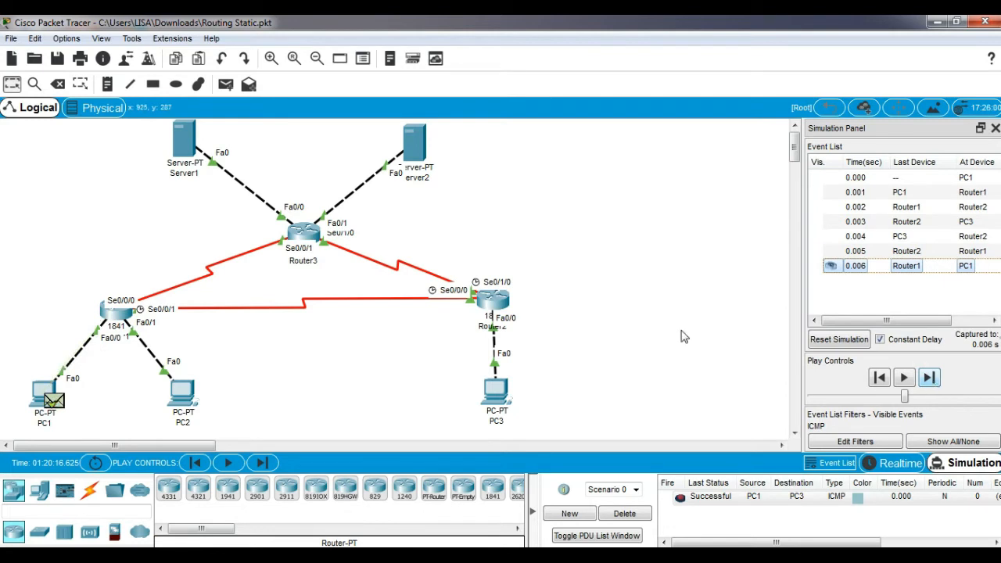
Delete the current PDU scenario and add a simple PDU from PC1 to Server1
left_click(630, 515)
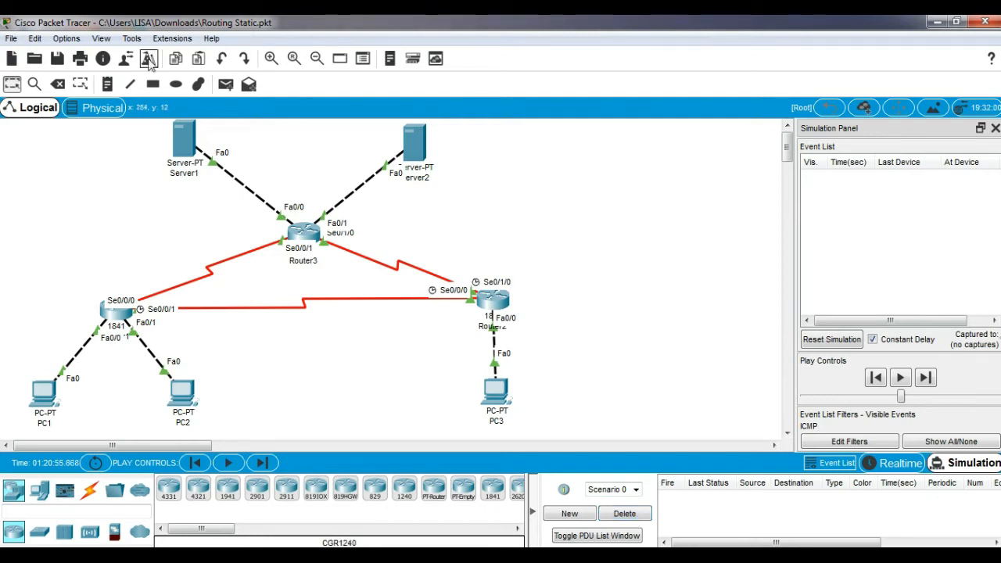
left_click(225, 85)
left_click(43, 391)
left_click(185, 142)
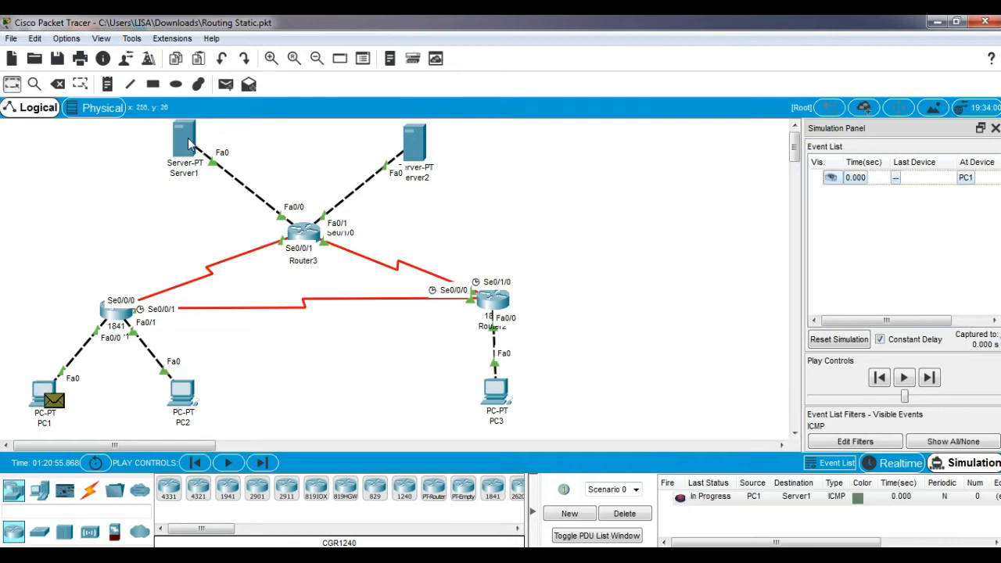
Advance the simulation event by event to trace the ICMP packet from PC1 to Server1 and back
left_click(929, 379)
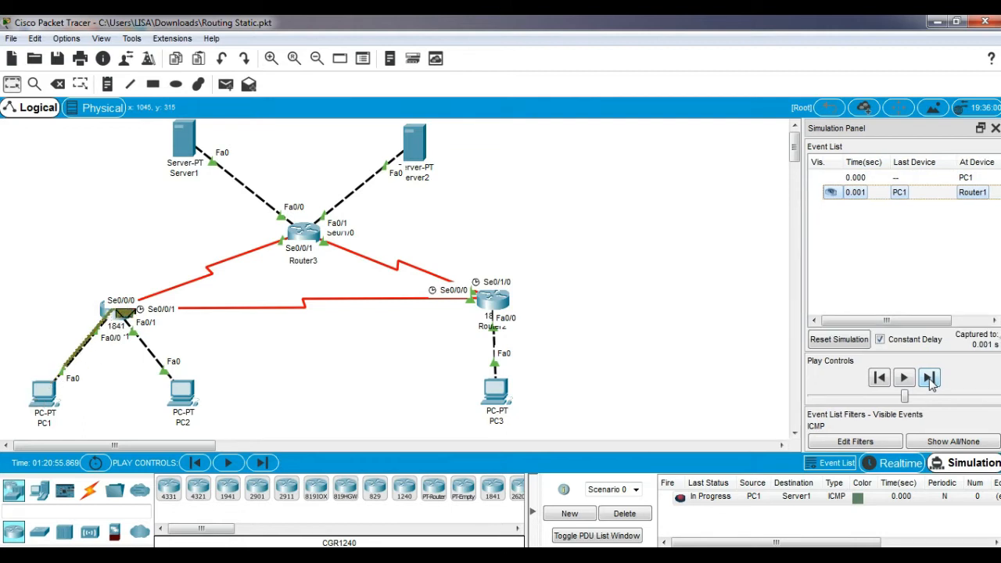
left_click(929, 378)
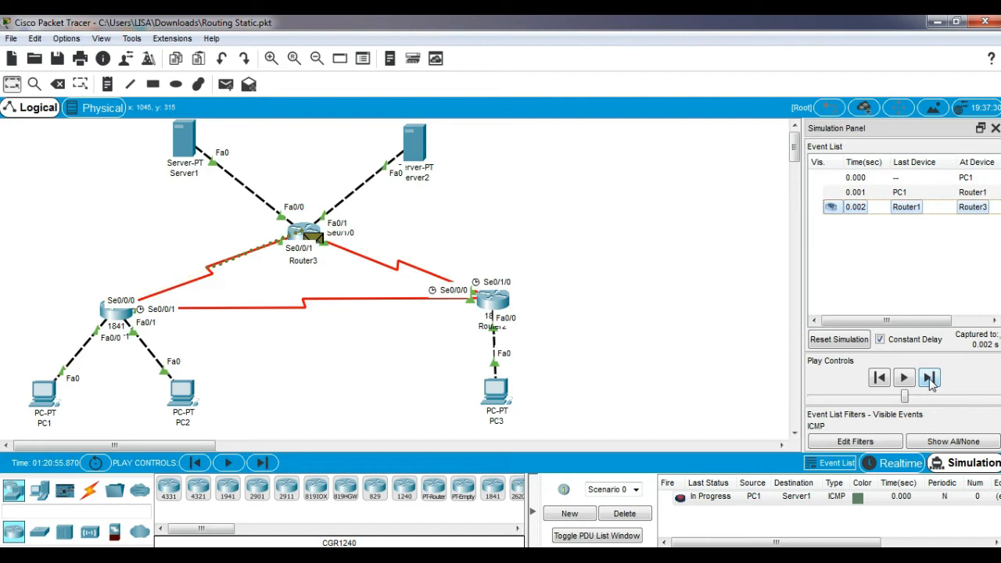
left_click(929, 379)
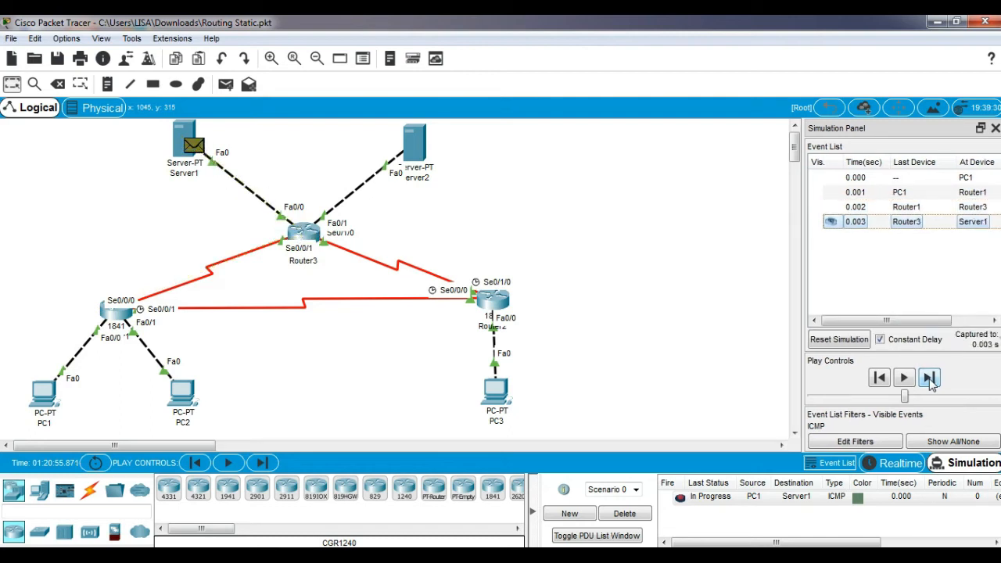
left_click(928, 379)
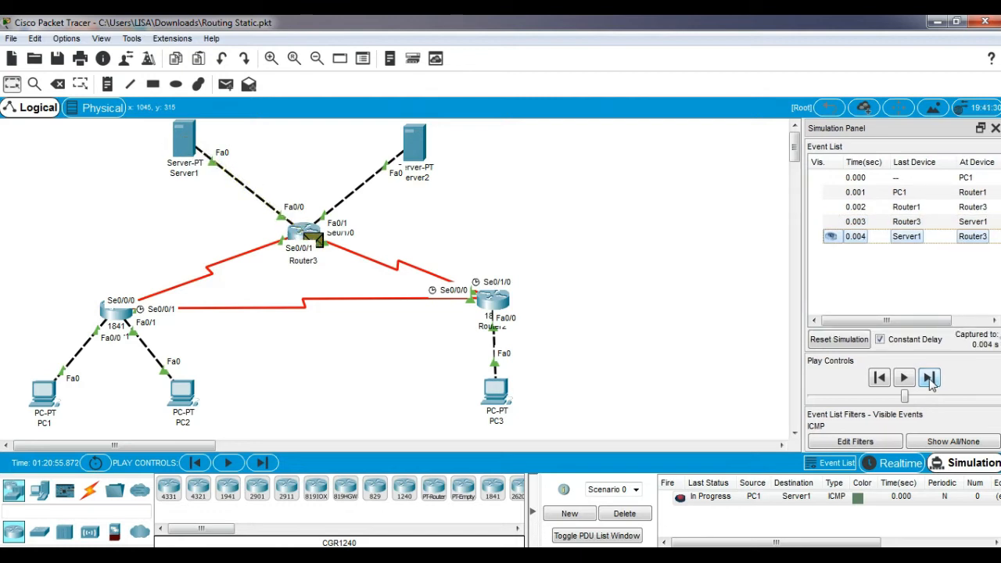
left_click(929, 379)
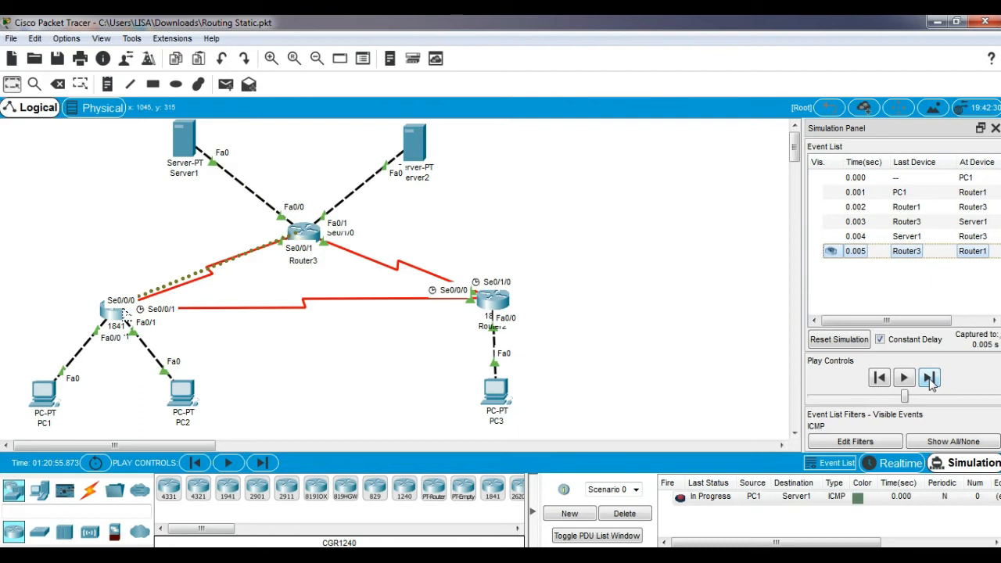
left_click(929, 379)
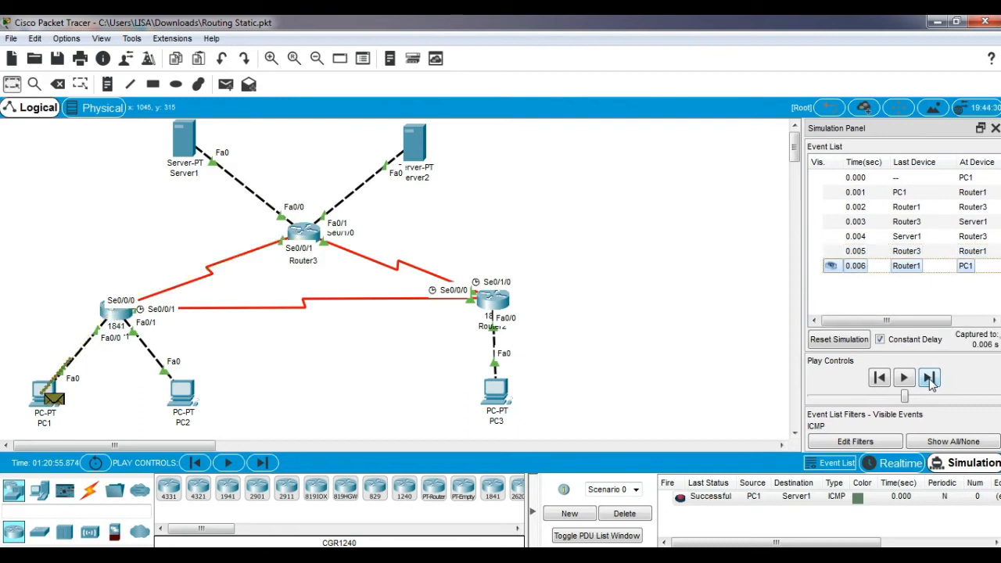
Delete the current PDU scenario and add a simple PDU from PC1 to Server2
left_click(643, 516)
left_click(225, 86)
left_click(45, 391)
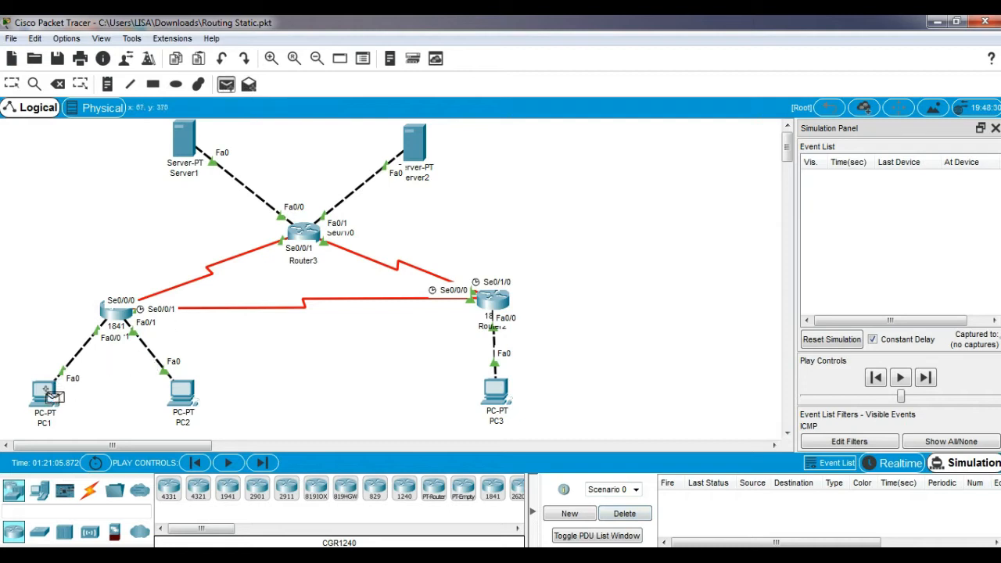
left_click(414, 140)
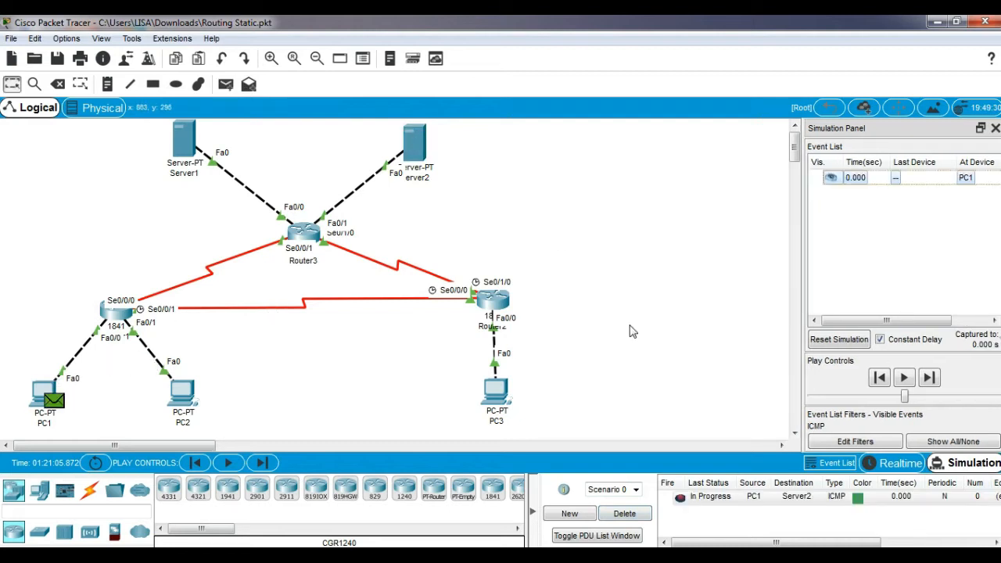
Advance the simulation event by event to trace the ICMP packet from PC1 to Server2 and back
left_click(929, 379)
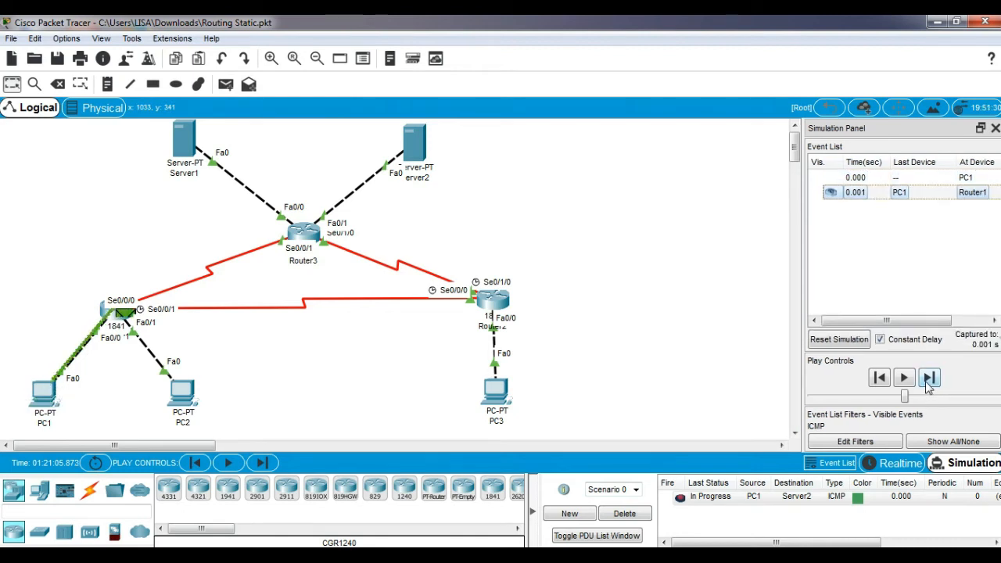
left_click(929, 378)
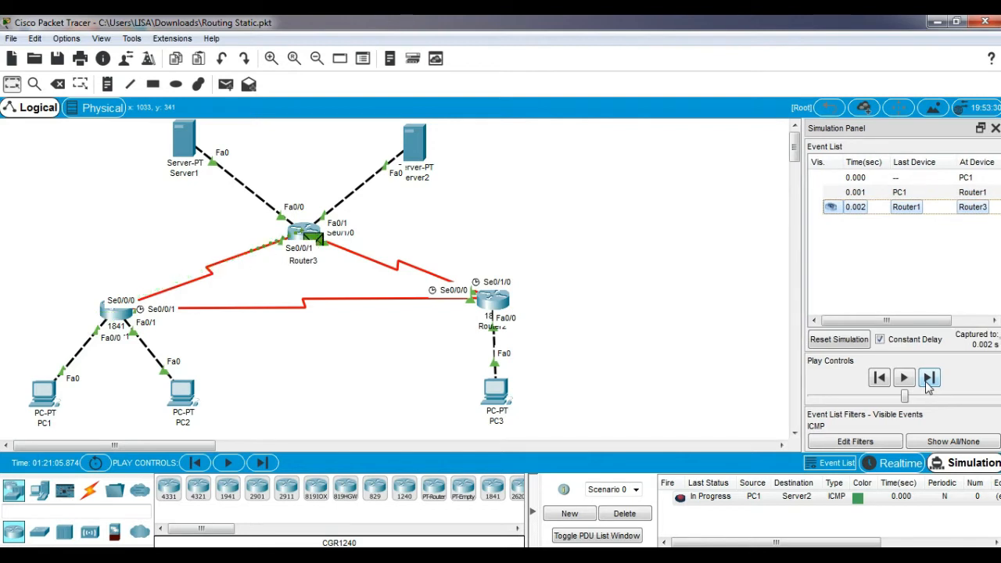
left_click(928, 383)
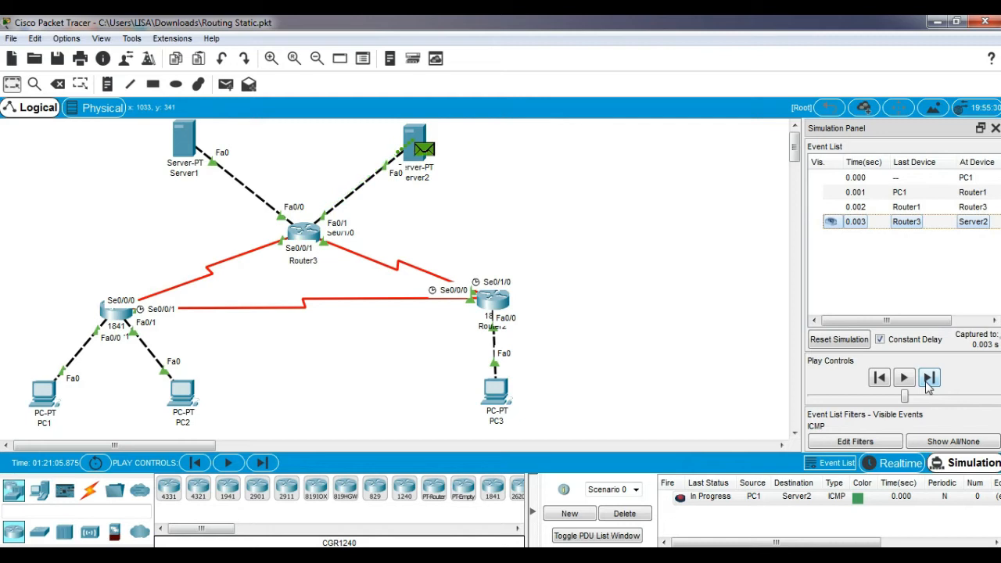
left_click(929, 380)
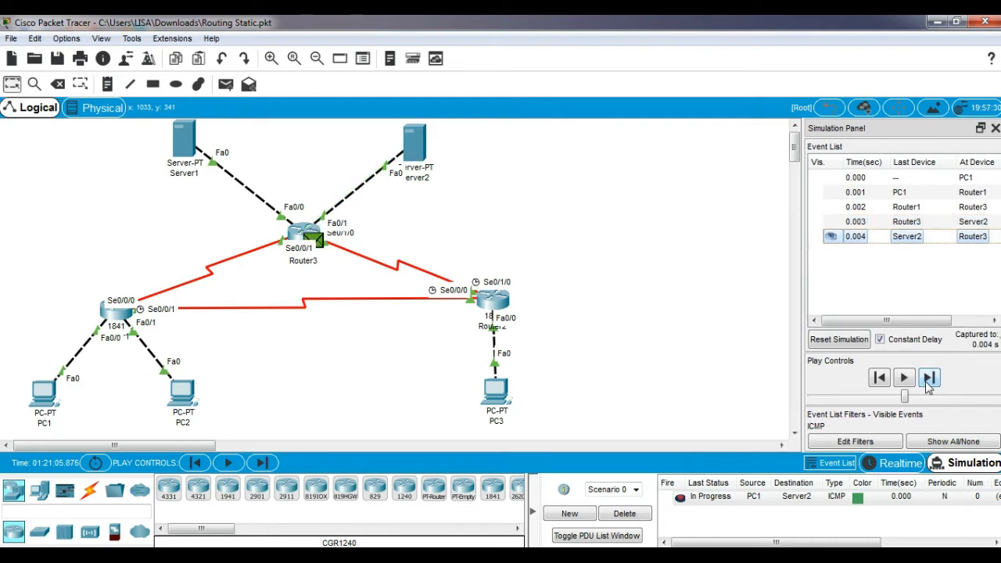
left_click(929, 380)
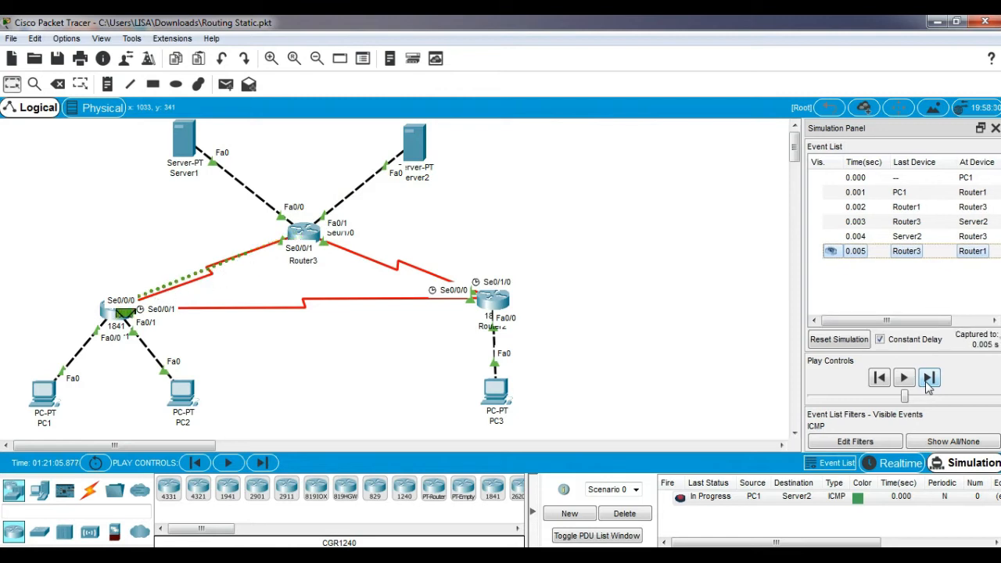
left_click(929, 378)
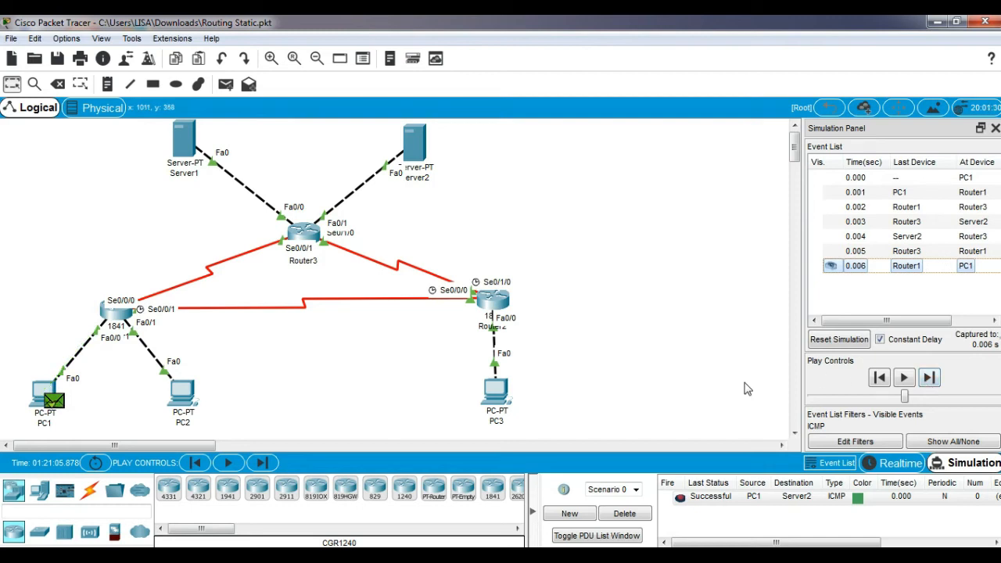
Delete the current PDU scenario and add a simple PDU from PC3 to PC1
left_click(641, 516)
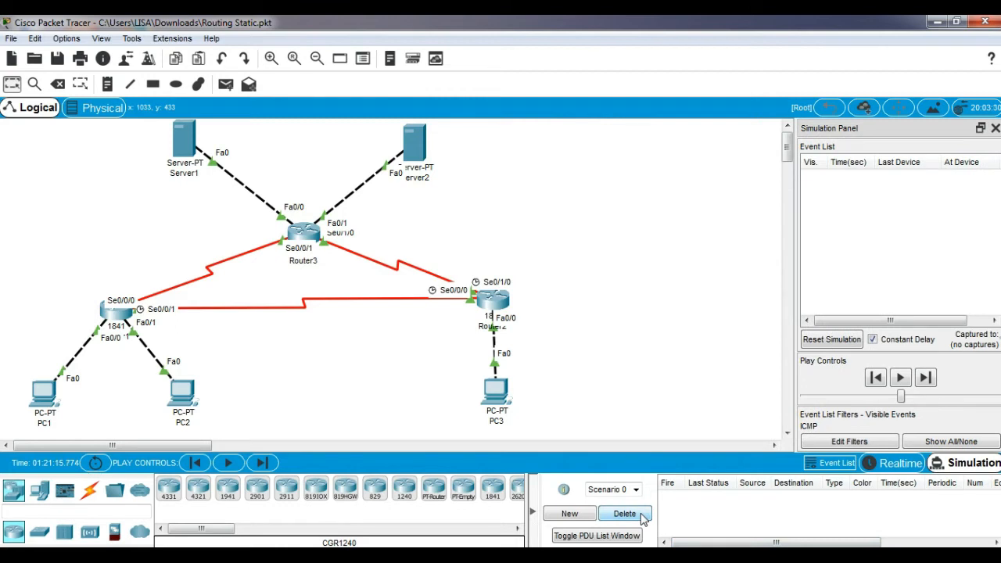
left_click(225, 84)
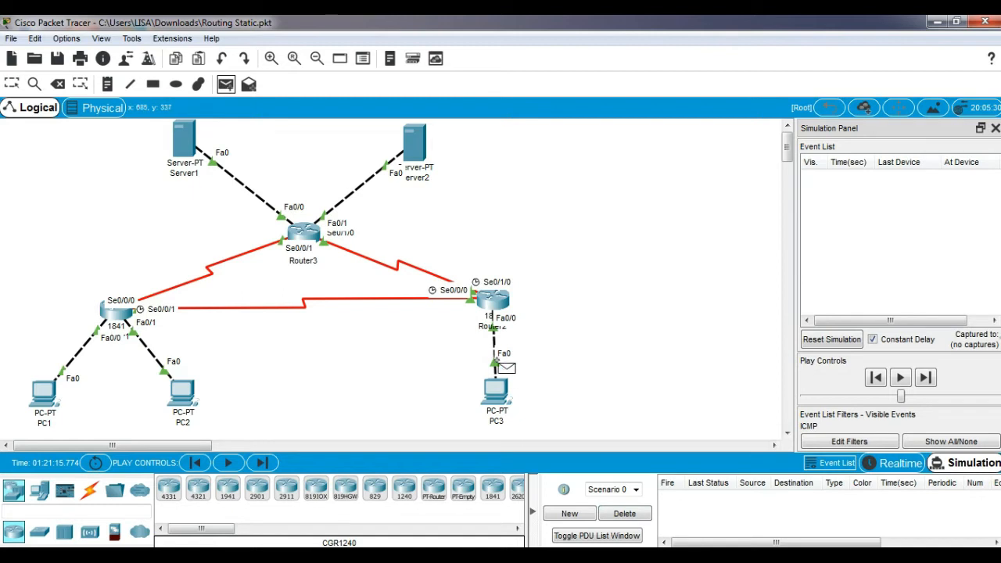
left_click(501, 393)
left_click(43, 399)
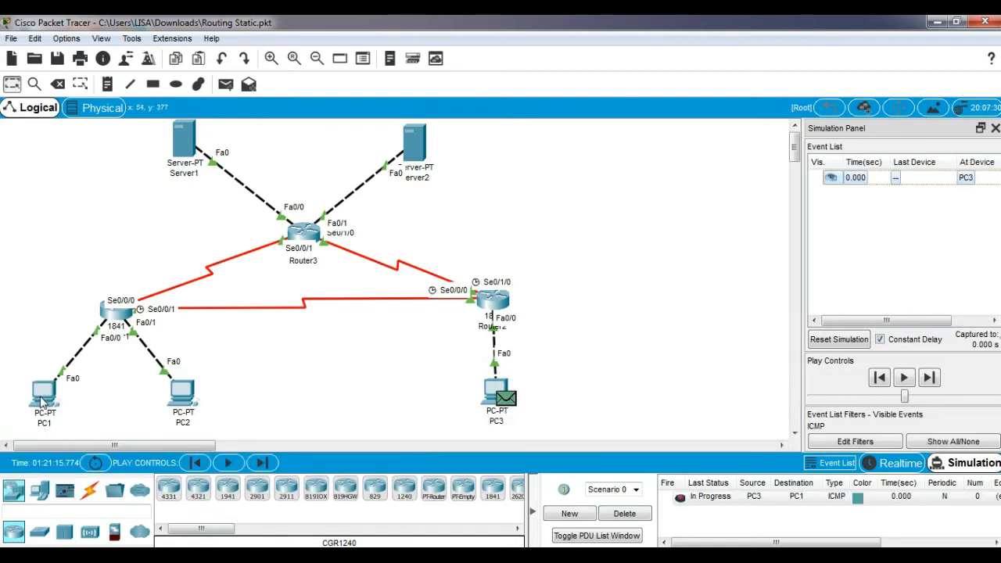
Advance the simulation event by event to trace the ICMP packet from PC3 to PC1 and back
left_click(931, 379)
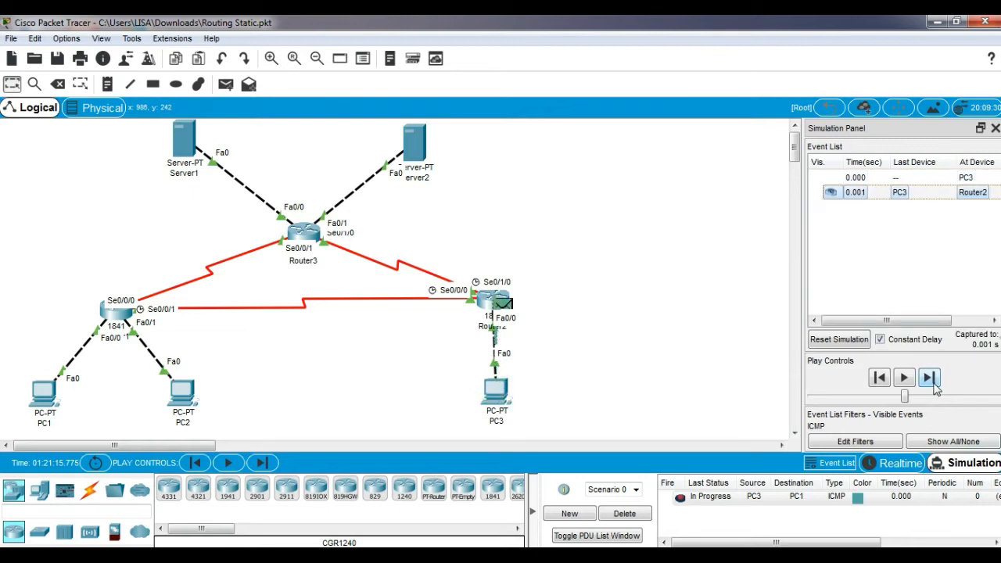
left_click(930, 379)
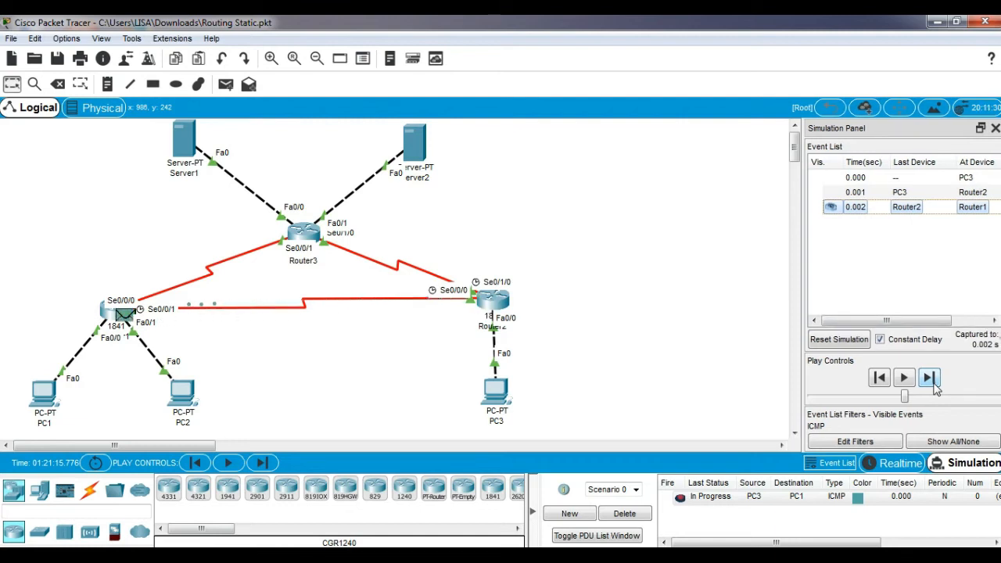
left_click(935, 385)
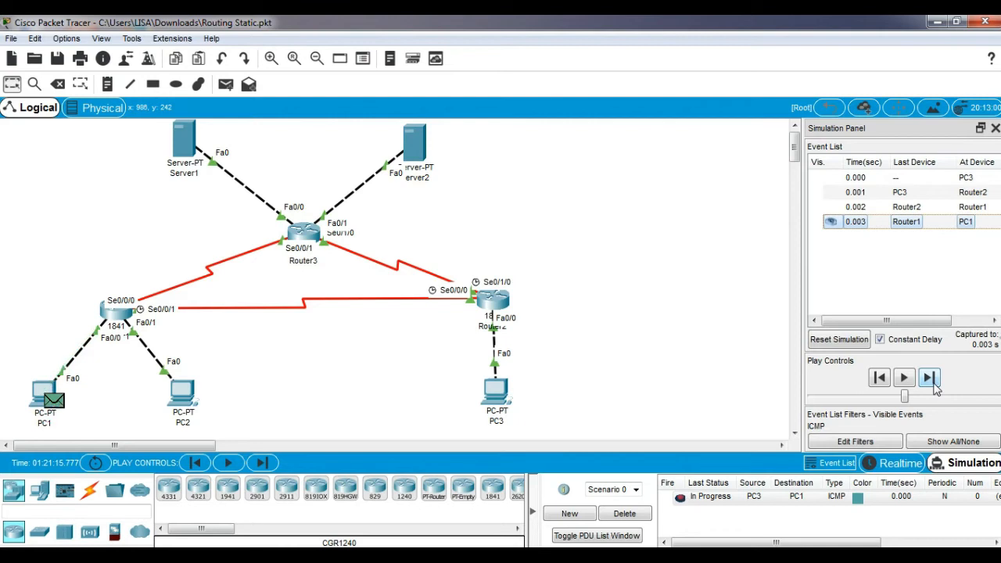
left_click(930, 379)
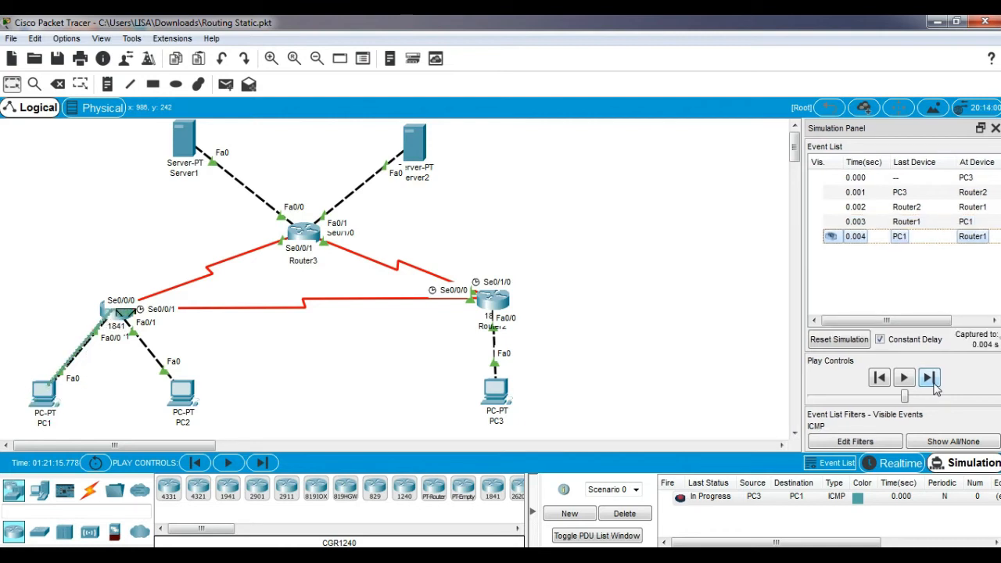
left_click(934, 384)
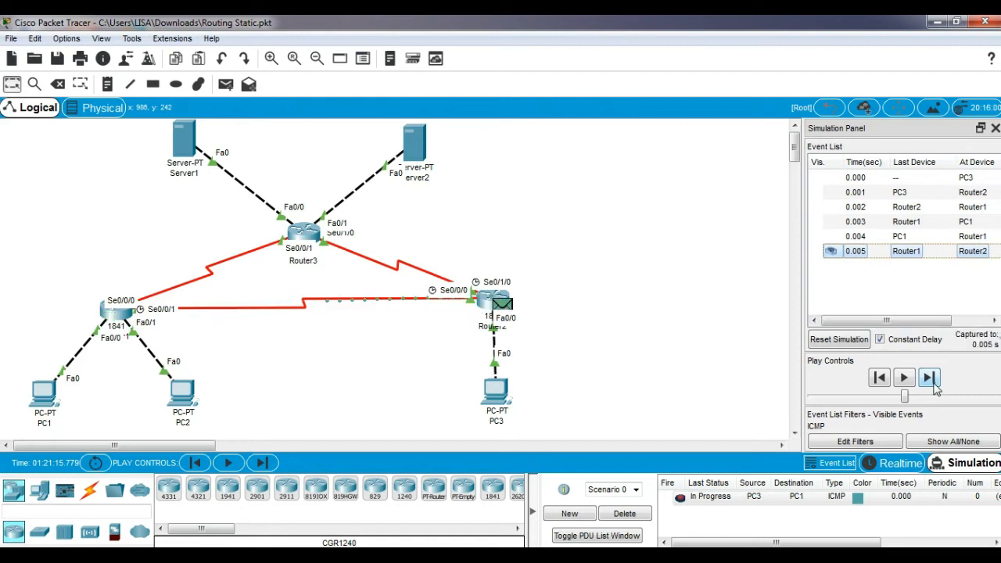
left_click(930, 379)
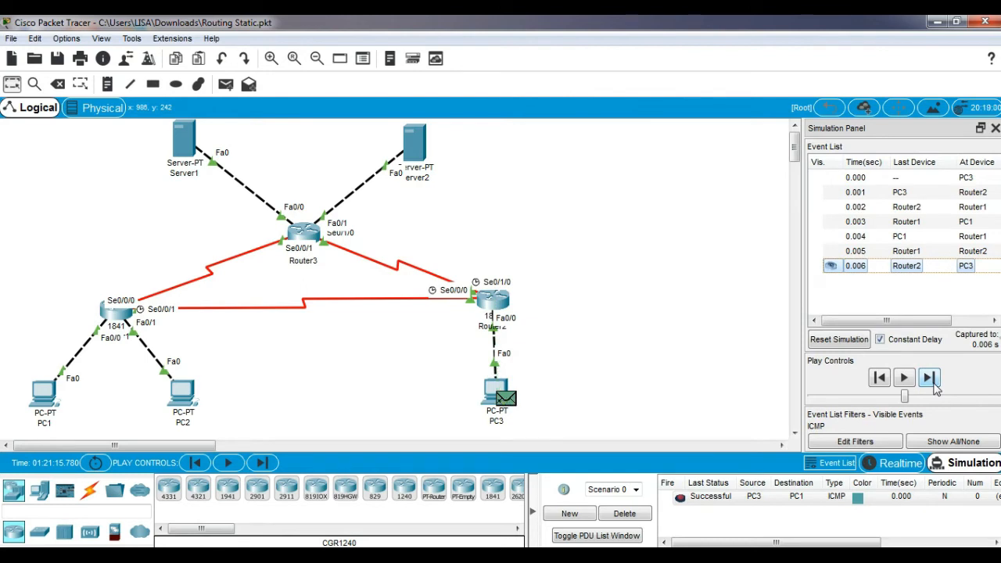
Delete the current PDU scenario and add a simple PDU from PC3 to PC2
left_click(629, 513)
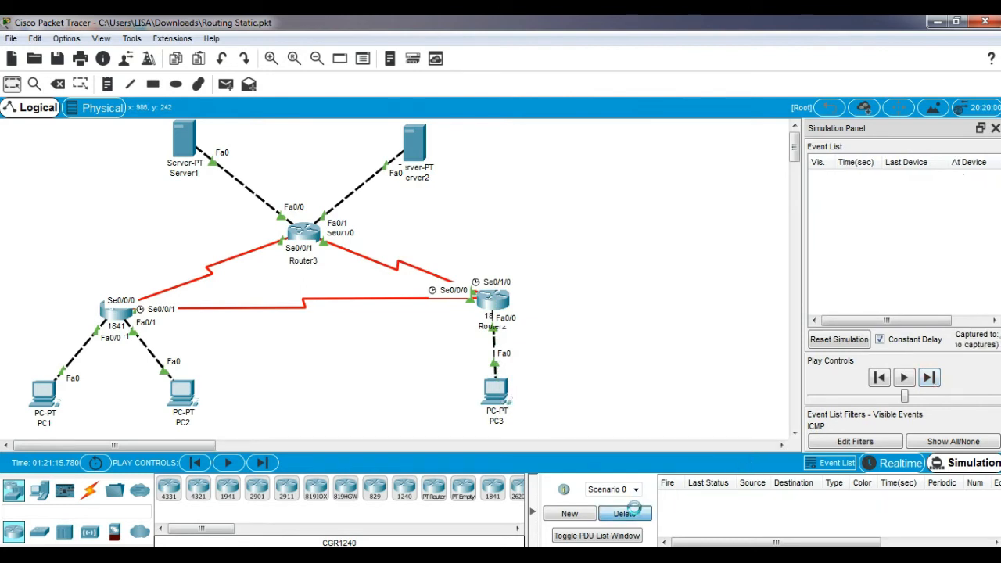
left_click(225, 84)
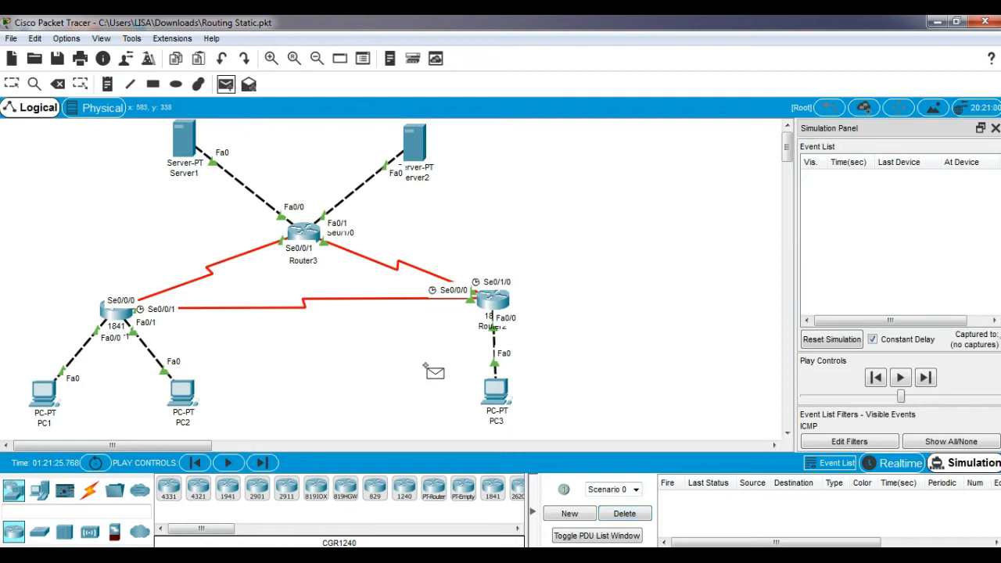
left_click(500, 391)
left_click(181, 394)
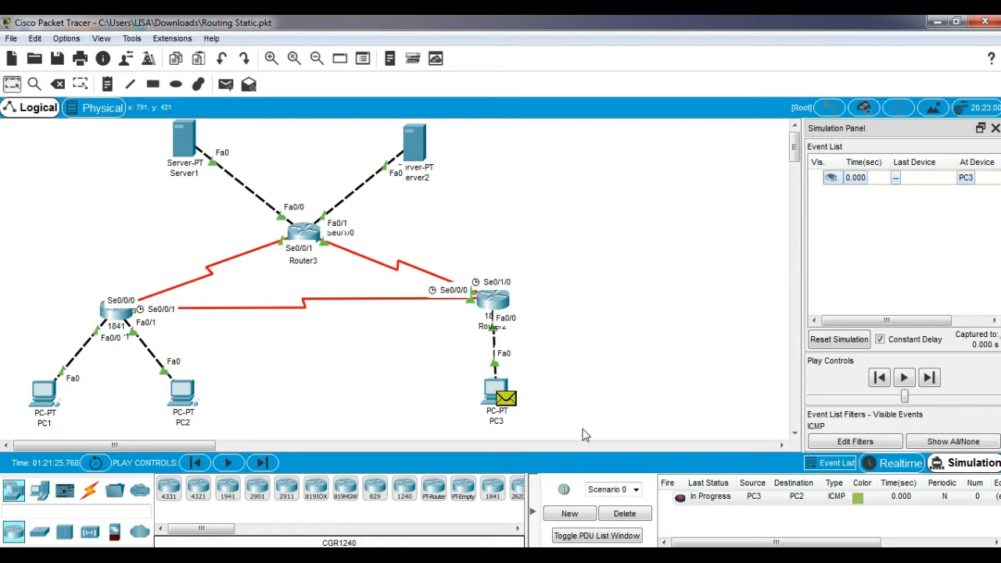
Advance the simulation event by event to trace the ICMP packet from PC3 to PC2 and back
left_click(930, 378)
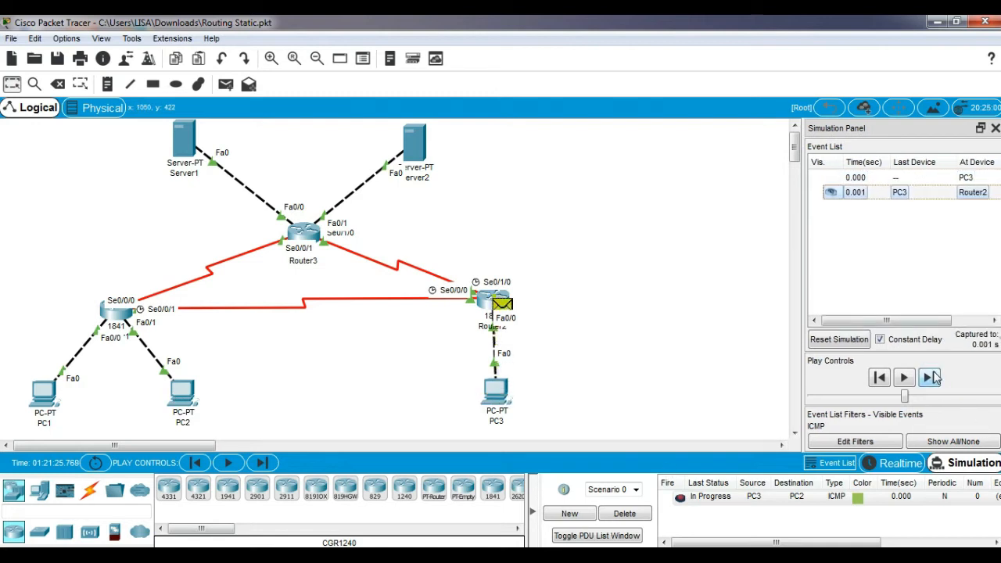
left_click(930, 378)
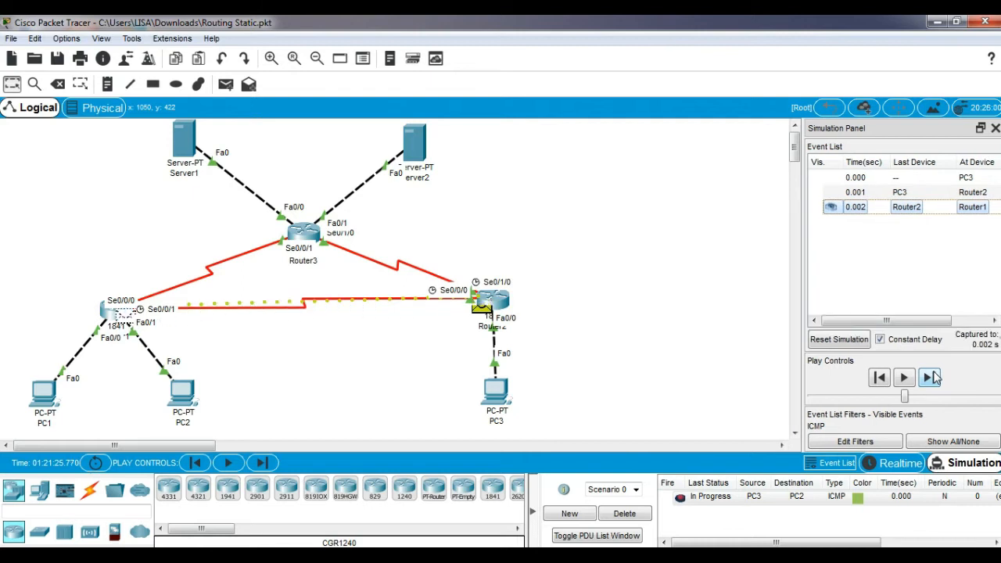
left_click(930, 378)
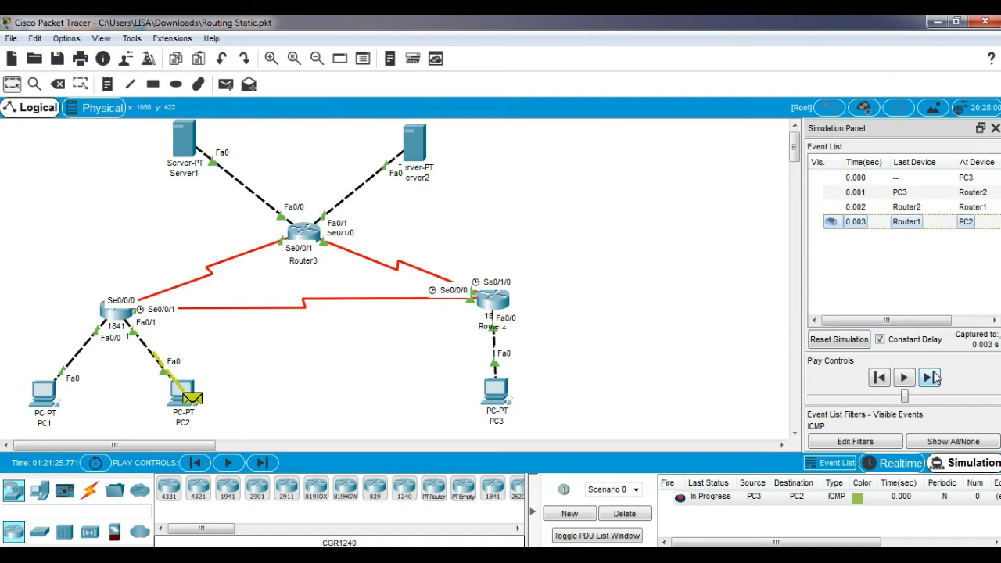
left_click(930, 377)
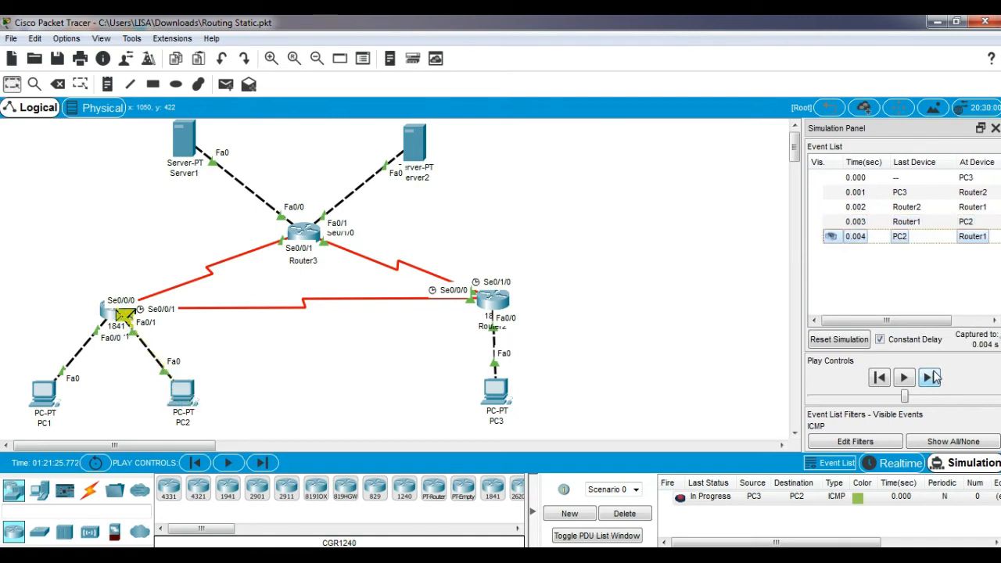
left_click(930, 378)
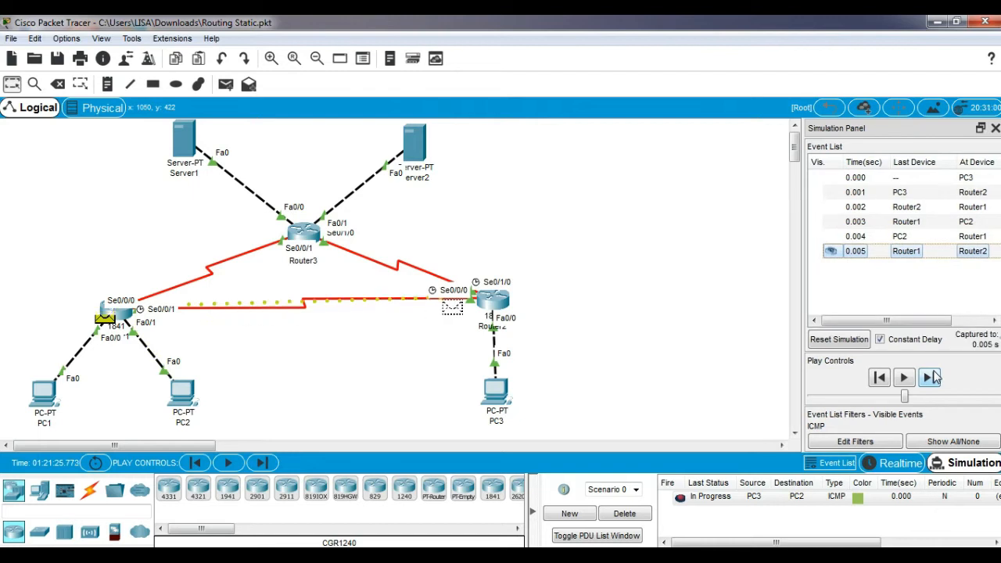
left_click(931, 378)
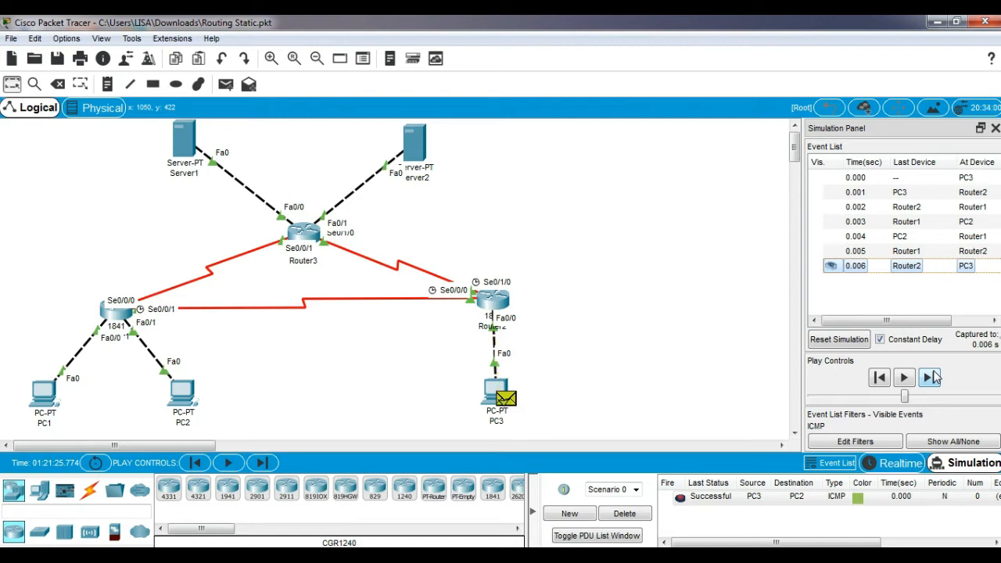
Delete the current PDU scenario and add a simple PDU from PC3 to Server1
left_click(624, 513)
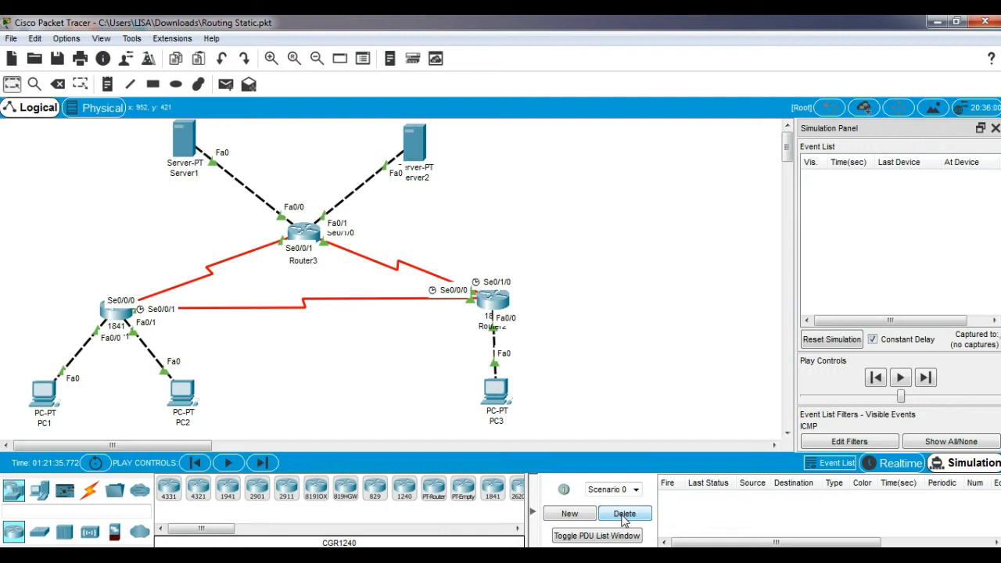
left_click(225, 84)
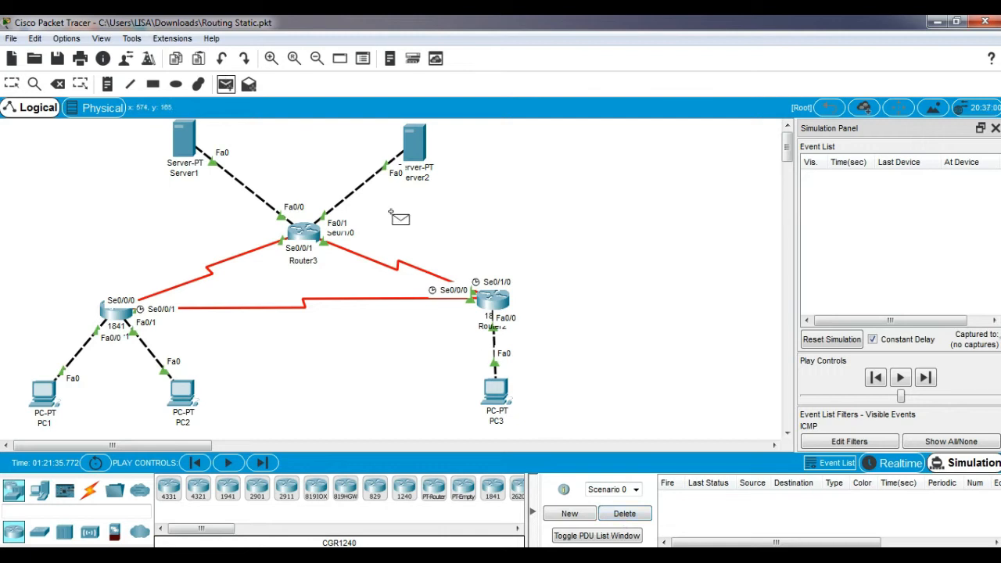
left_click(496, 389)
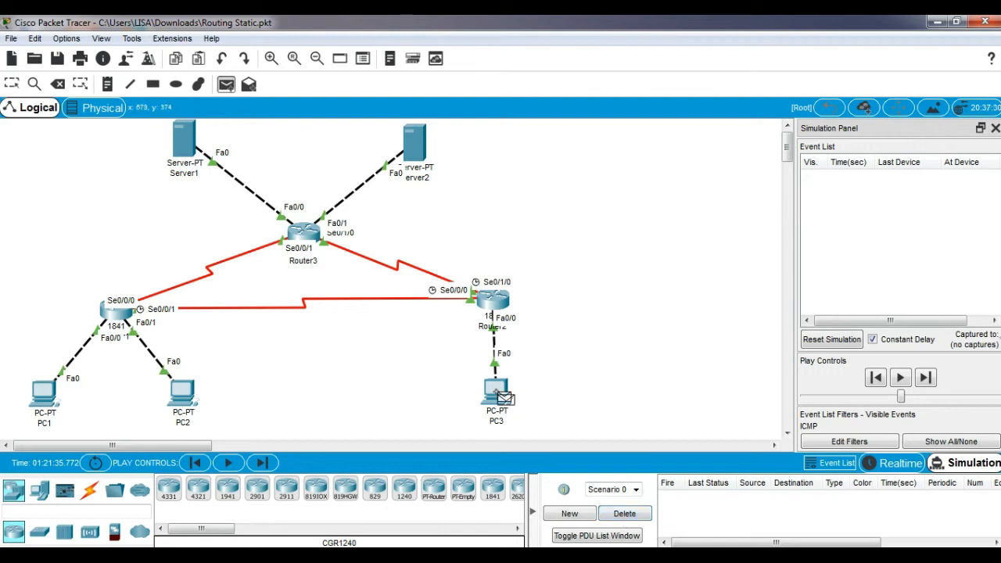
left_click(186, 133)
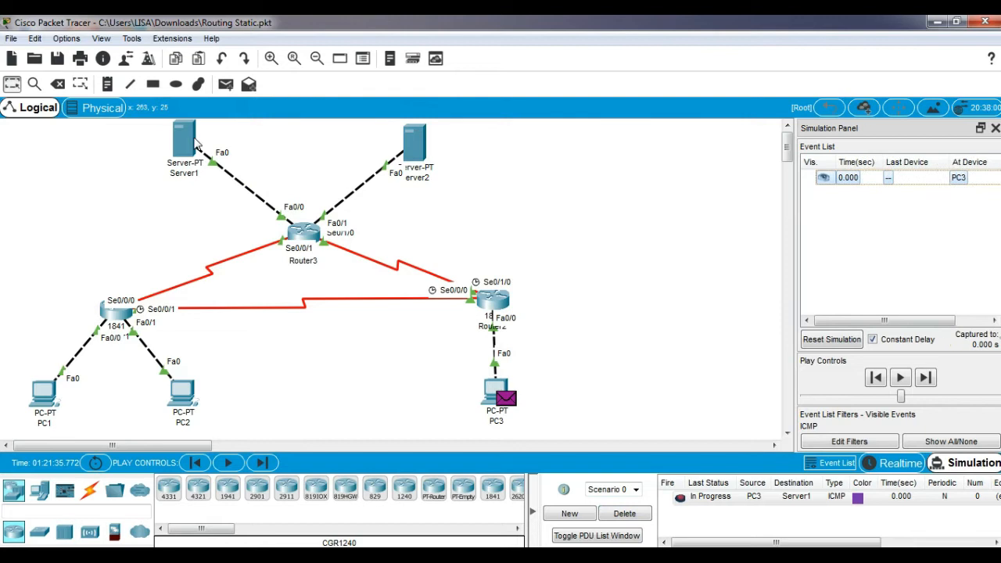
Advance the simulation event by event to trace the ICMP packet from PC3 to Server1 and back
left_click(929, 379)
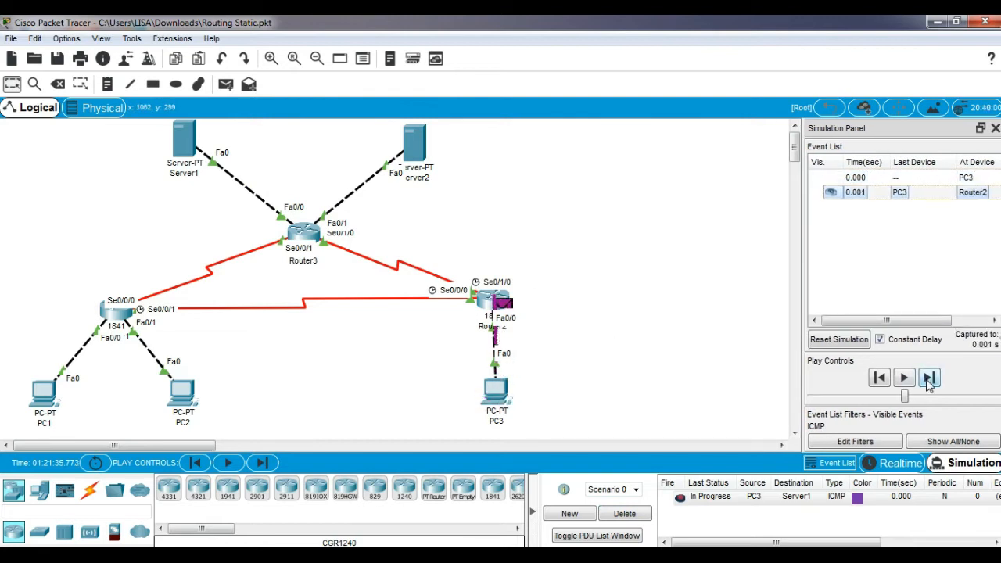
left_click(929, 378)
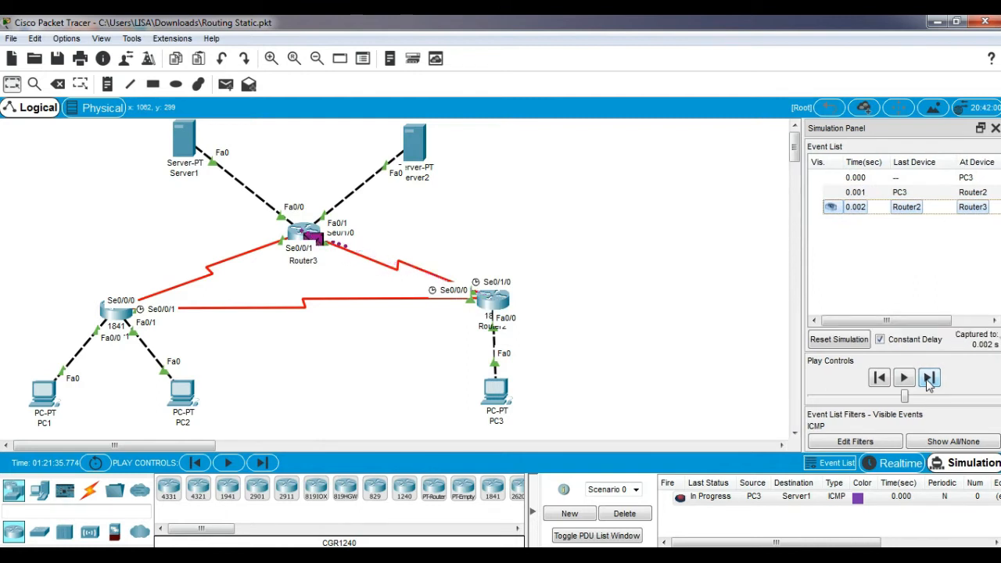
left_click(928, 379)
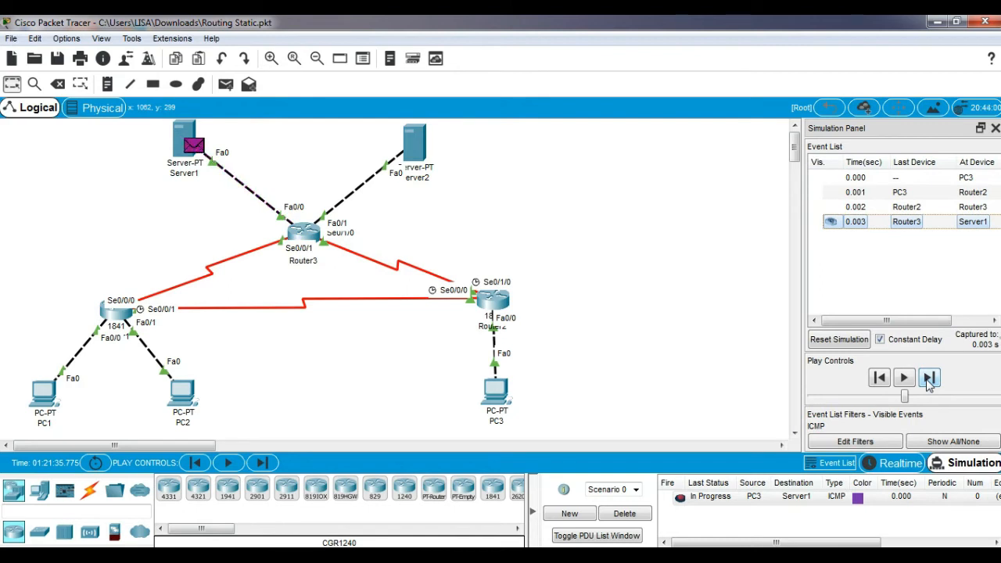
left_click(928, 378)
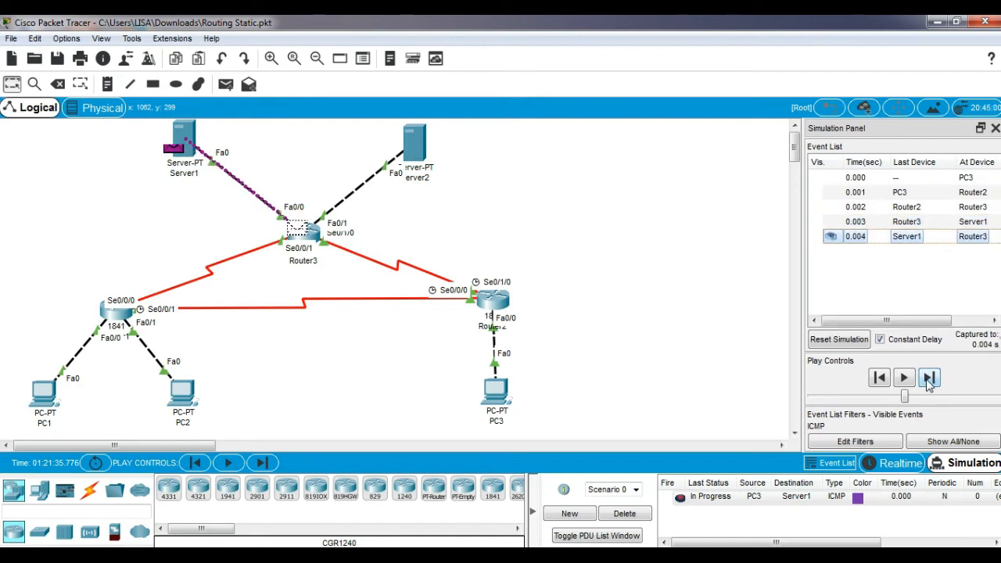
left_click(929, 378)
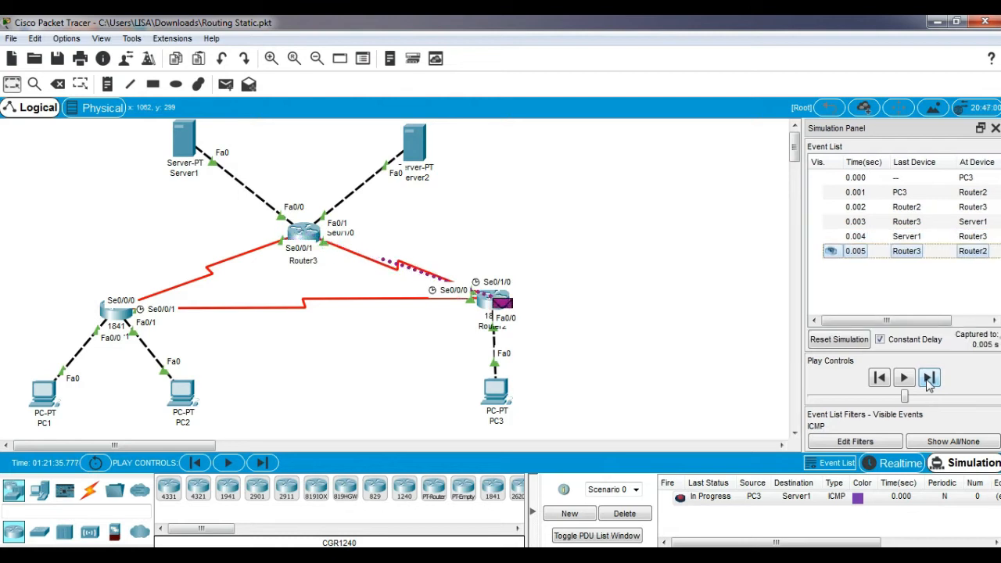
left_click(929, 379)
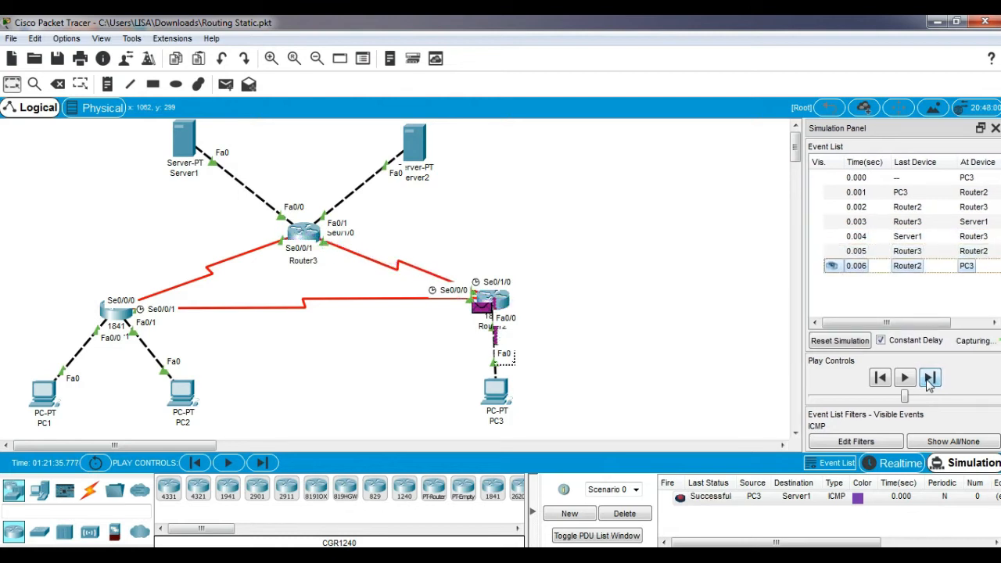
Delete the current PDU scenario and add a simple PDU from PC3 to Server2
left_click(646, 520)
left_click(226, 88)
left_click(488, 393)
left_click(414, 145)
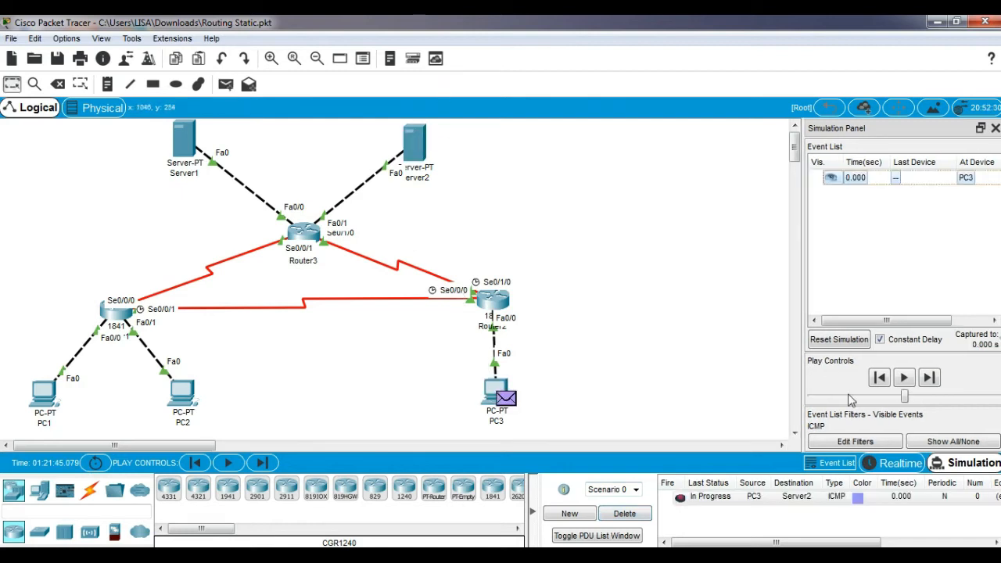
Advance the simulation event by event to trace the ICMP packet from PC3 to Server2 and back
left_click(937, 377)
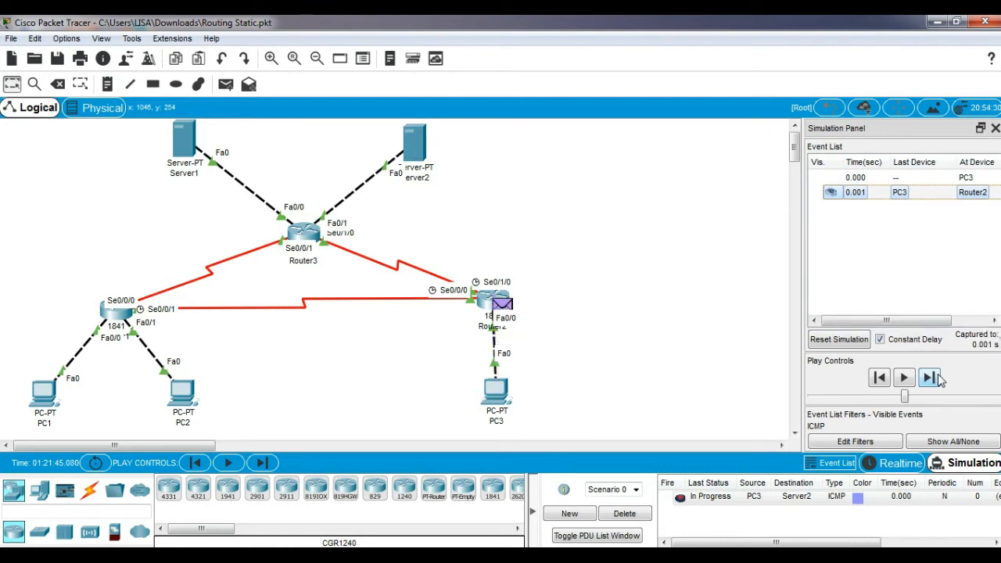
left_click(931, 377)
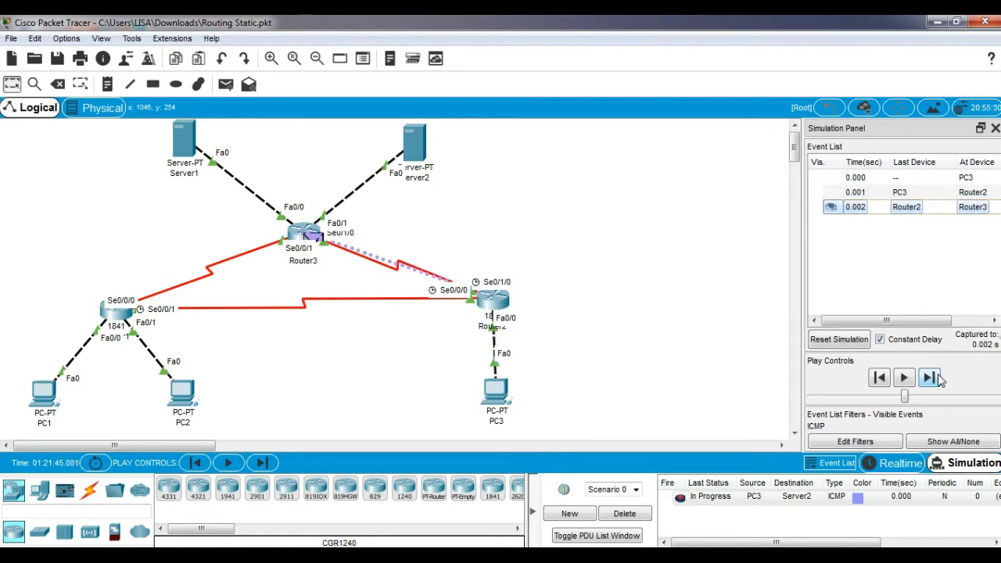
left_click(938, 379)
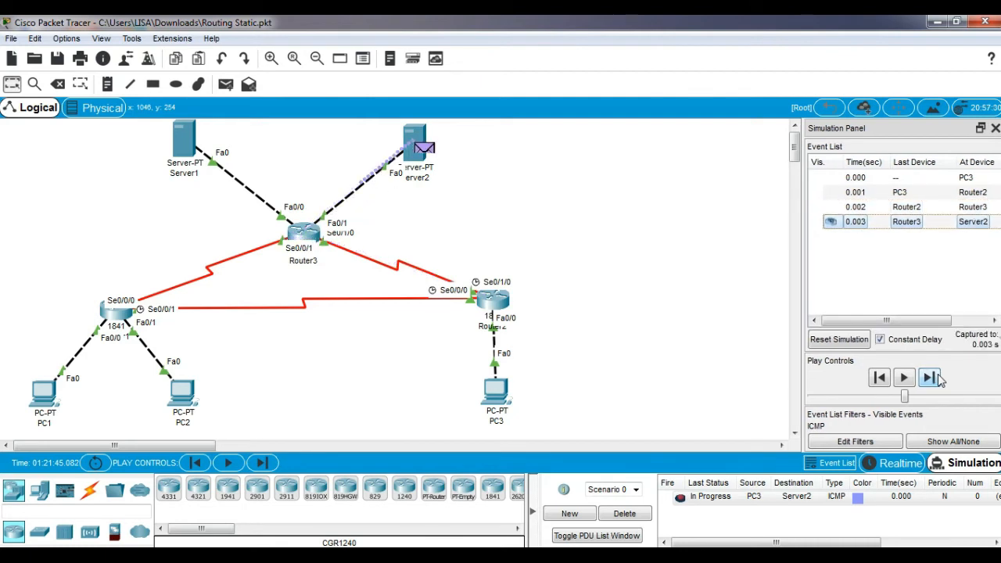
left_click(937, 379)
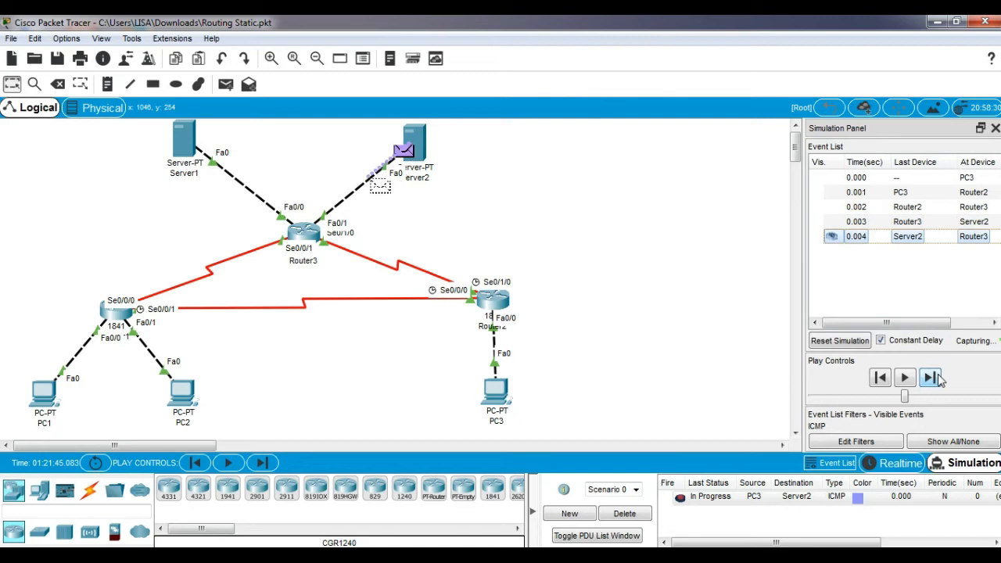
left_click(931, 378)
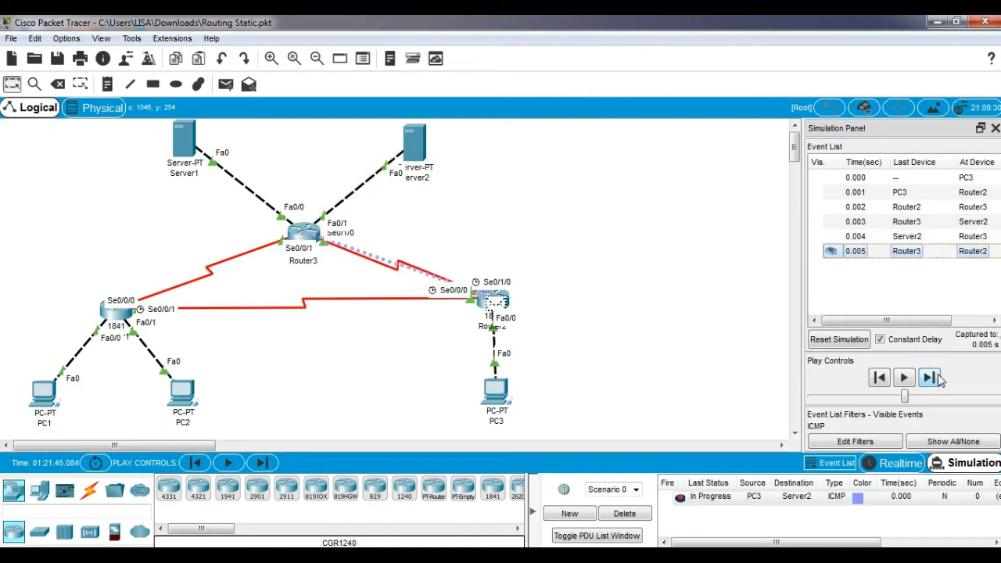
left_click(939, 379)
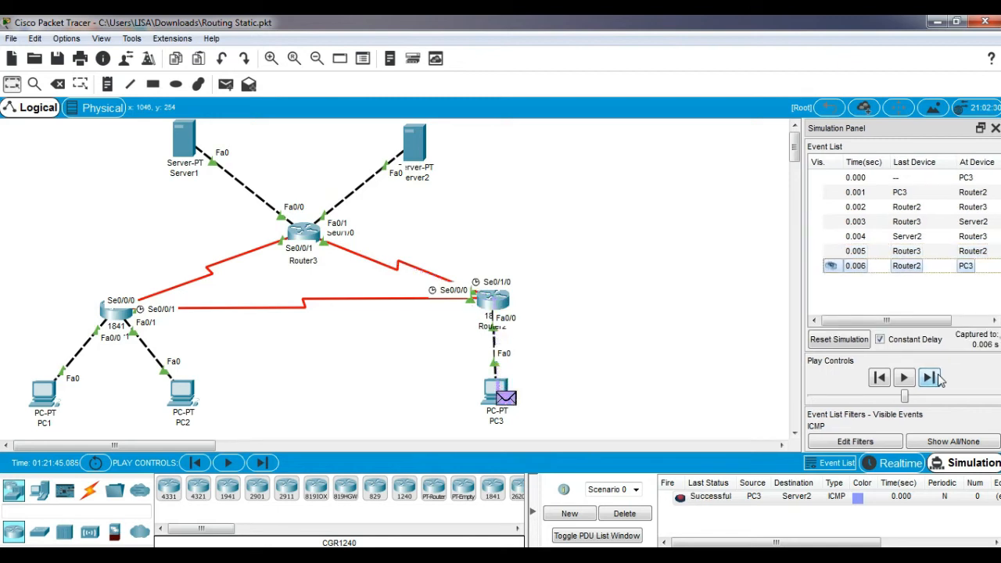
Delete the current PDU scenario and add a simple PDU from Server1 to Server2
left_click(626, 514)
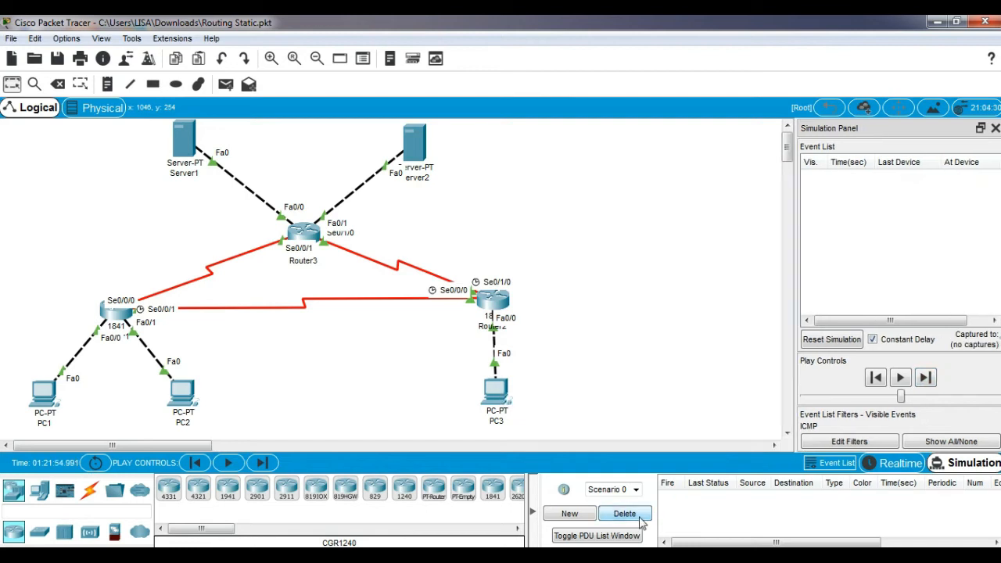
left_click(223, 85)
left_click(185, 141)
left_click(422, 152)
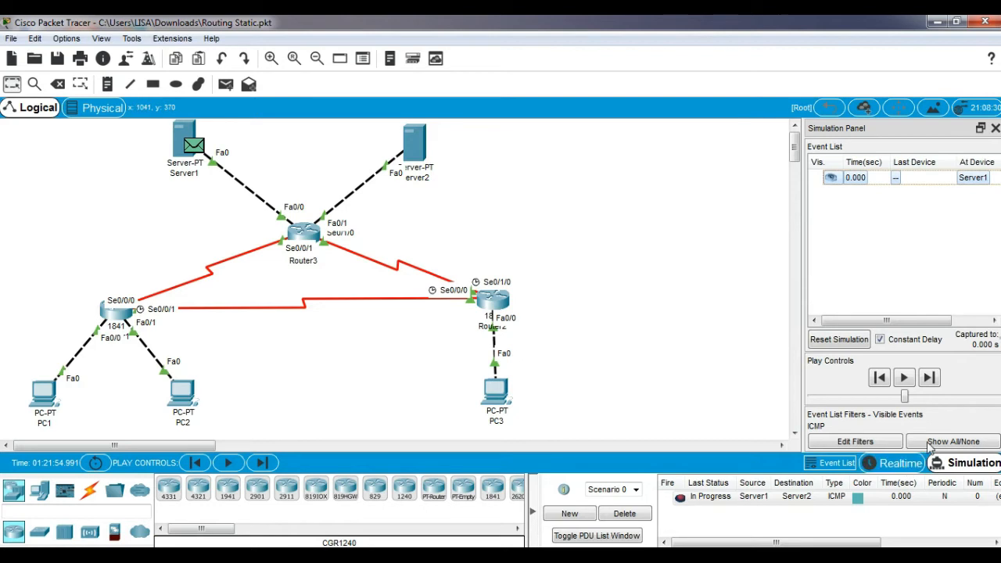
Advance the simulation event by event to trace the ICMP packet from Server1 to Server2 and back
left_click(933, 382)
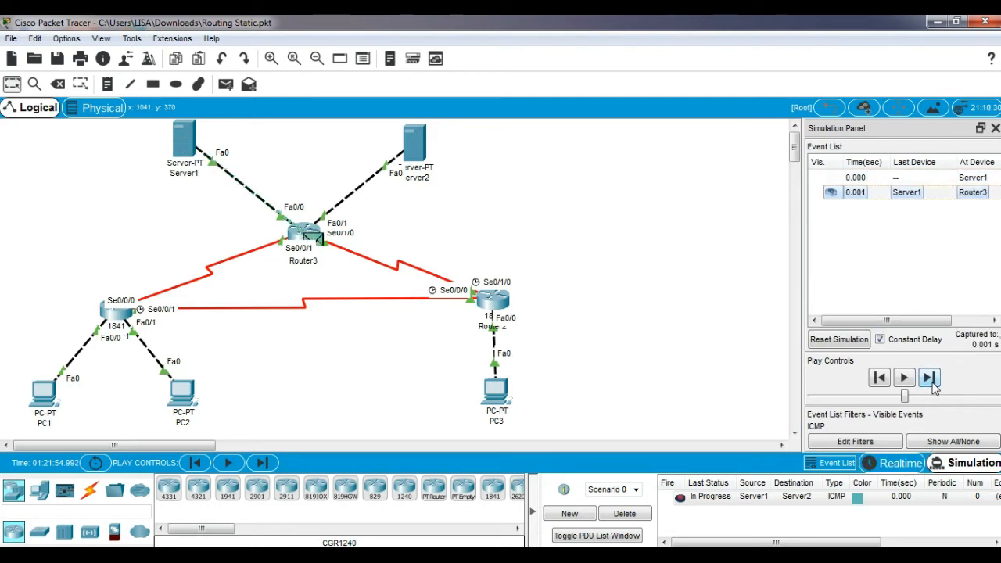
left_click(928, 378)
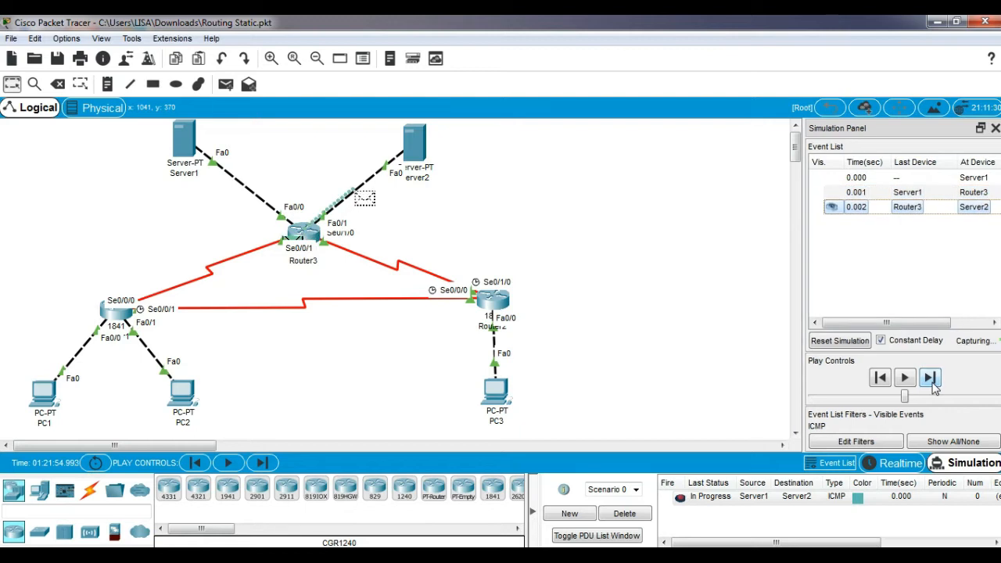
left_click(932, 382)
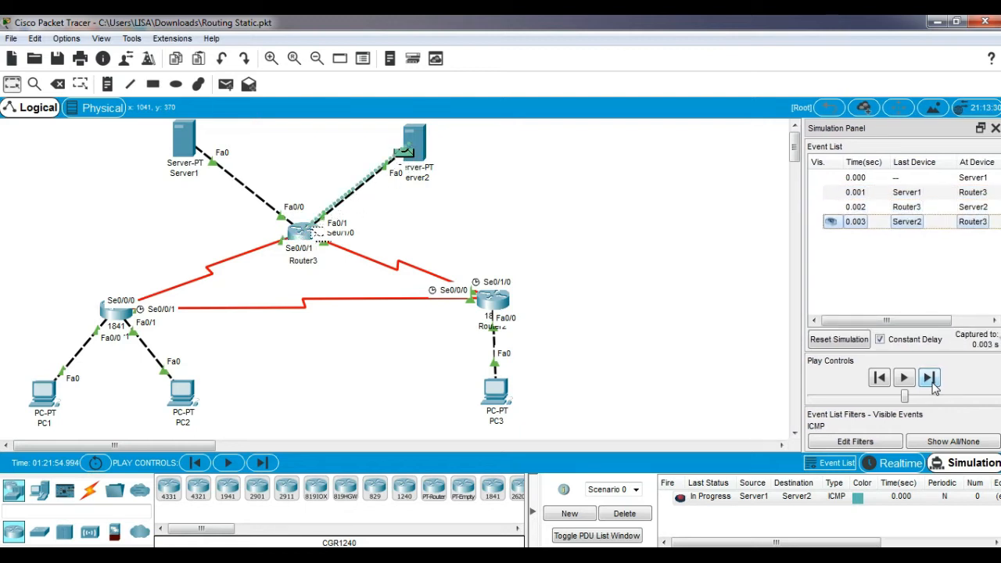
left_click(933, 383)
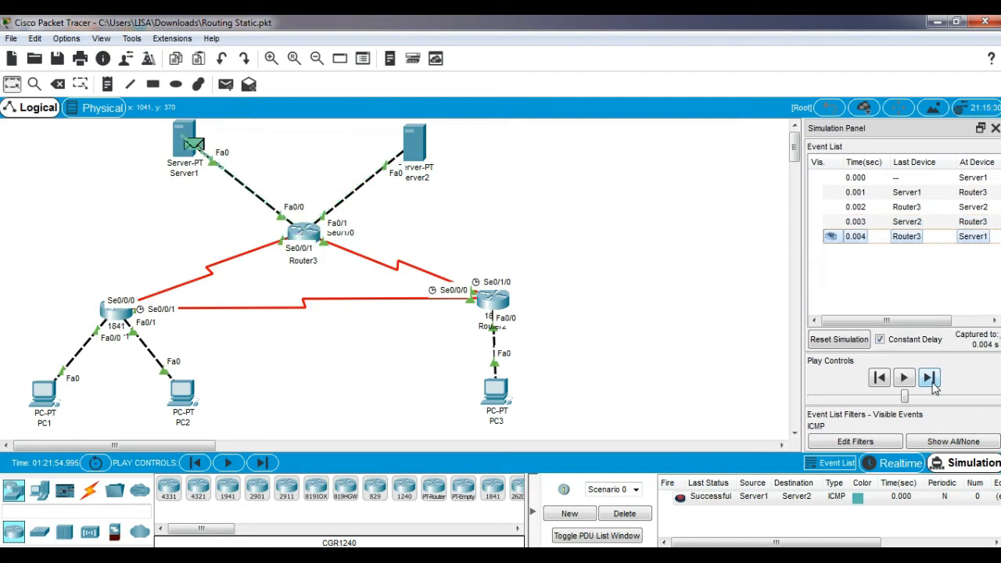
Delete the current PDU scenario and add a simple PDU from Server1 to PC1
left_click(638, 514)
left_click(223, 86)
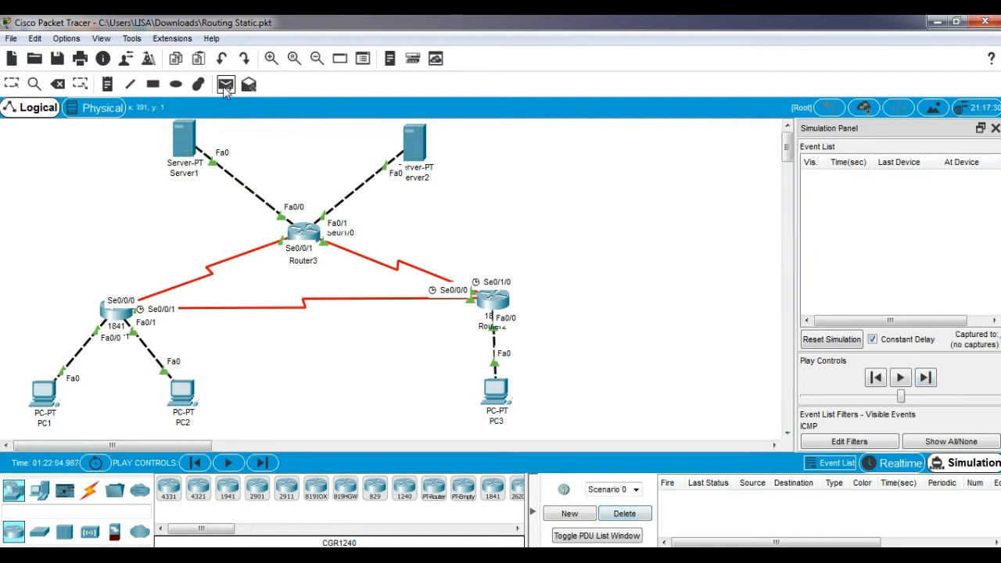
left_click(185, 139)
left_click(48, 393)
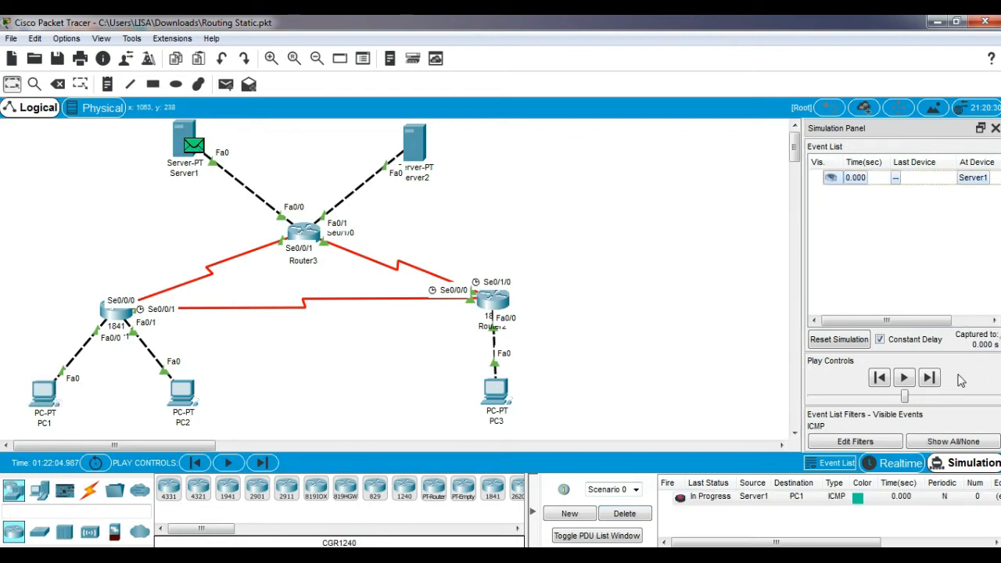
Advance the simulation event by event to trace the ICMP packet from Server1 to PC1 and back
left_click(930, 377)
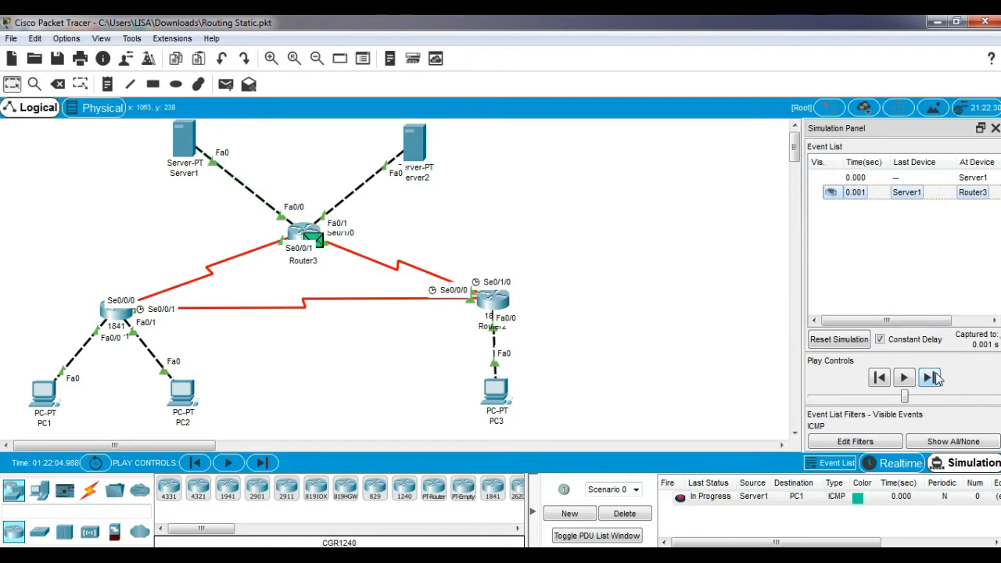
left_click(936, 377)
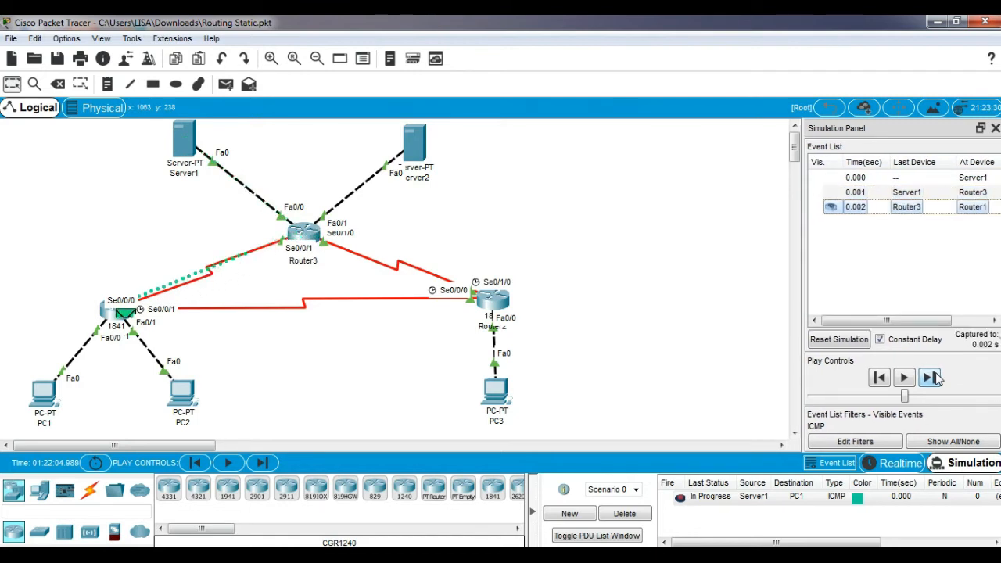
left_click(931, 378)
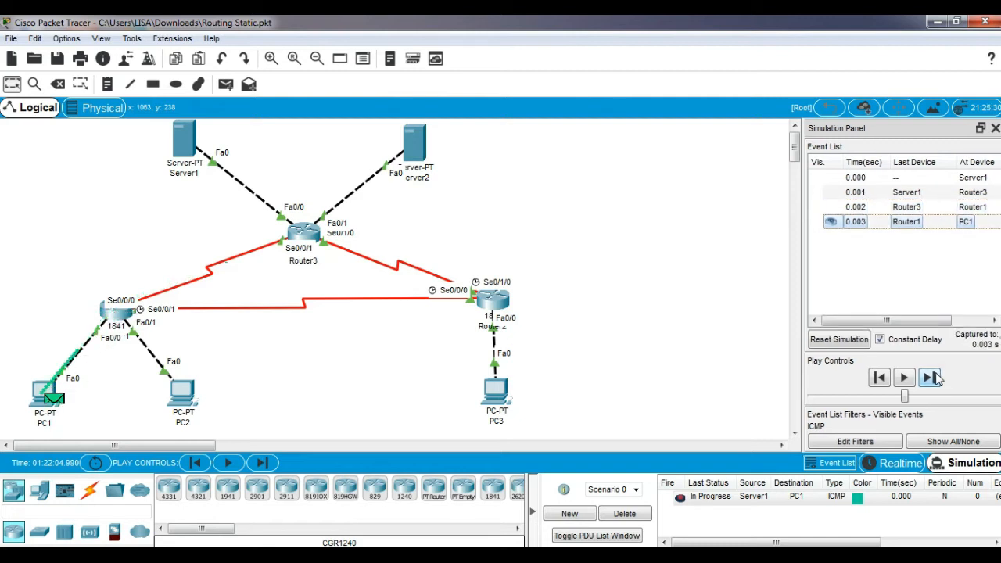
left_click(930, 378)
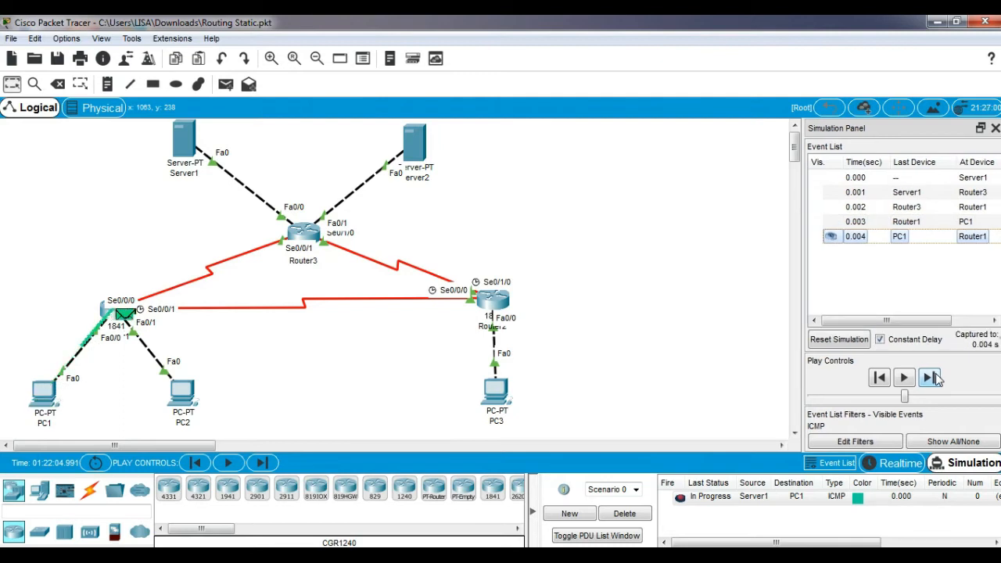
left_click(935, 378)
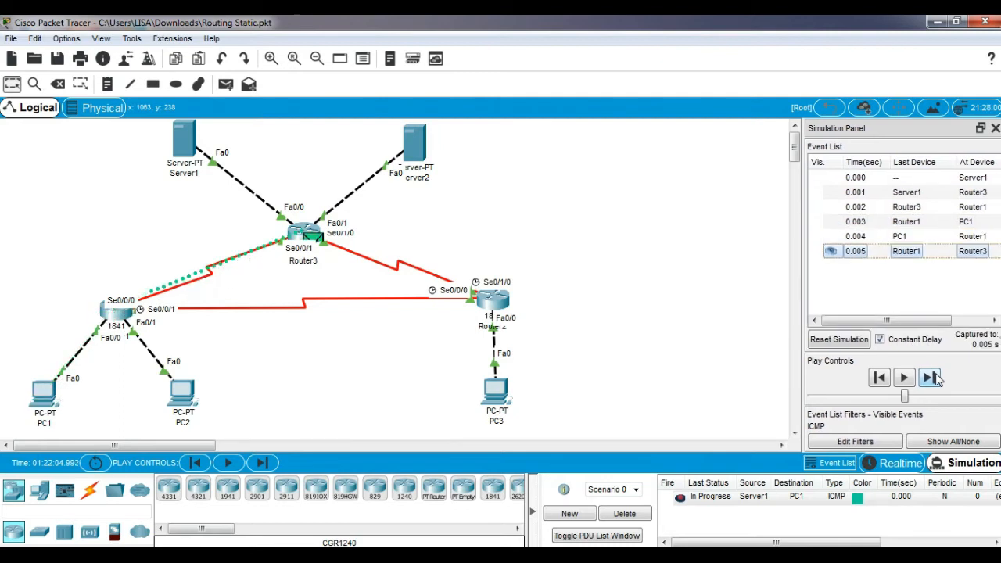
left_click(935, 378)
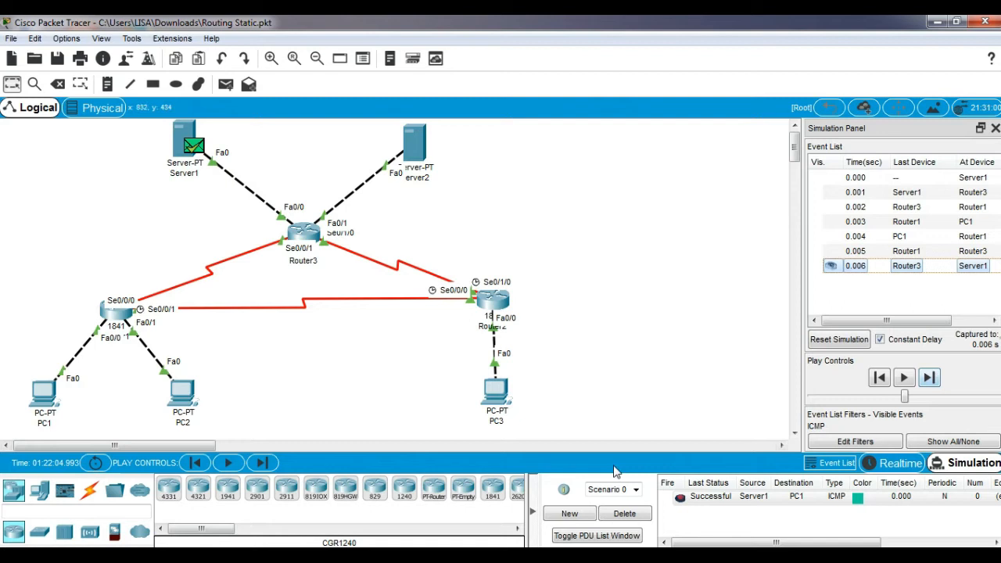
Delete the current PDU scenario and add a simple PDU from Server1 to PC2
left_click(639, 518)
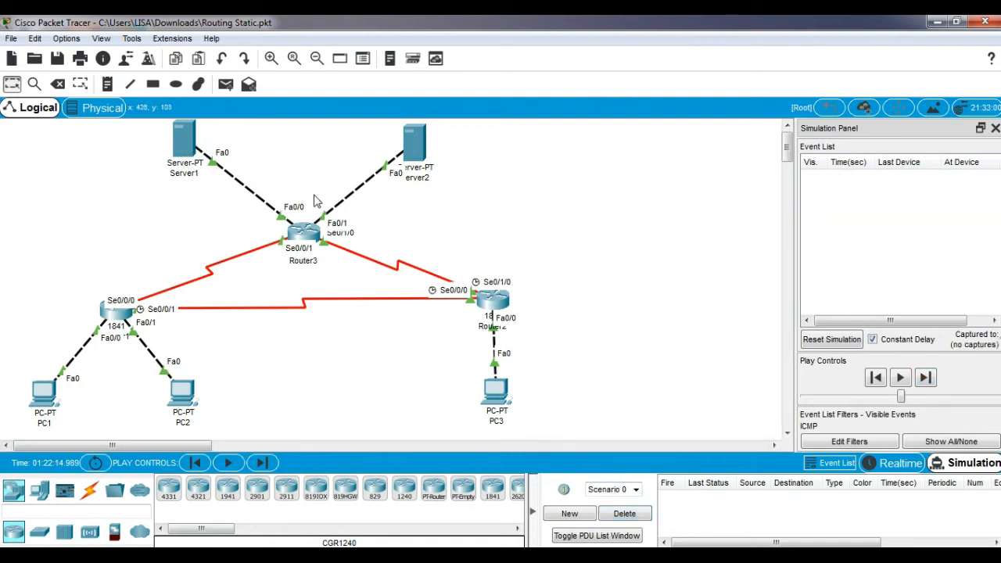
left_click(228, 88)
left_click(187, 145)
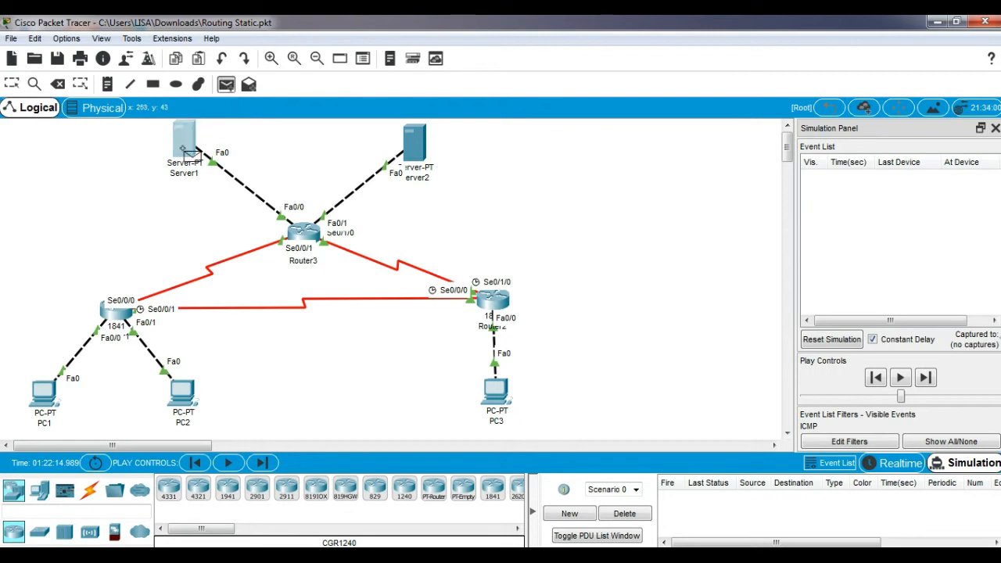
left_click(188, 400)
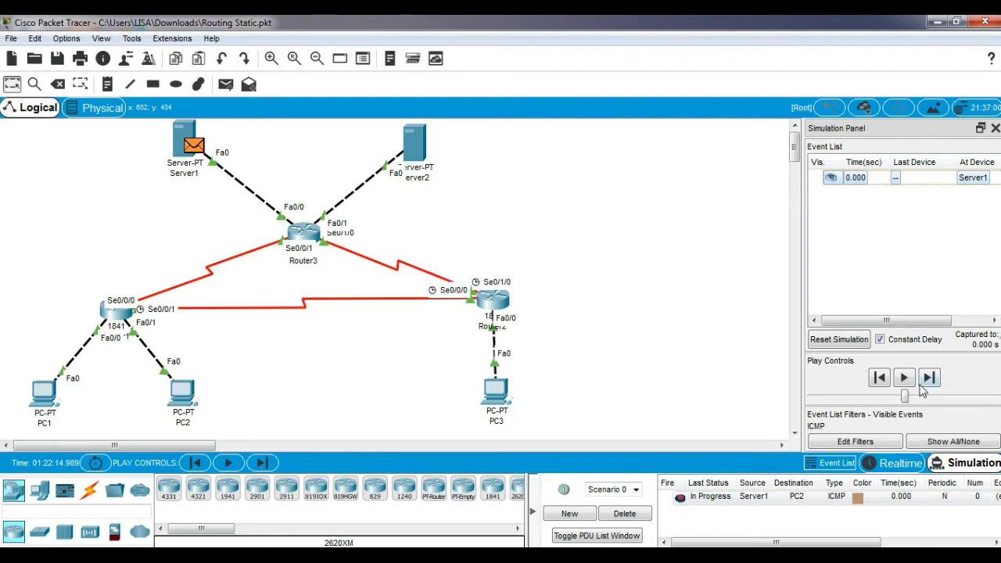
Advance the simulation event by event to trace the ICMP packet from Server1 to PC2 and back
left_click(923, 382)
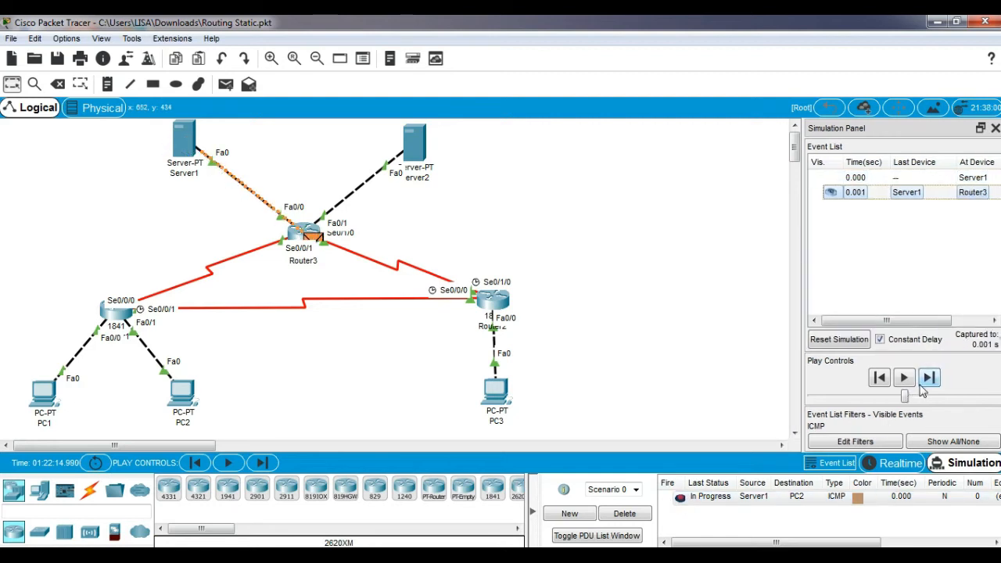
left_click(921, 386)
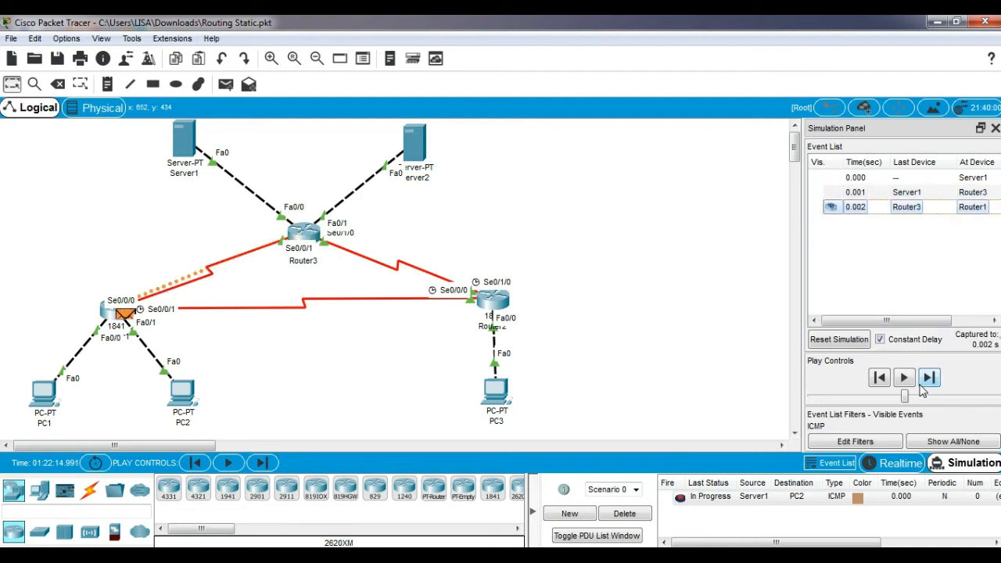
left_click(921, 388)
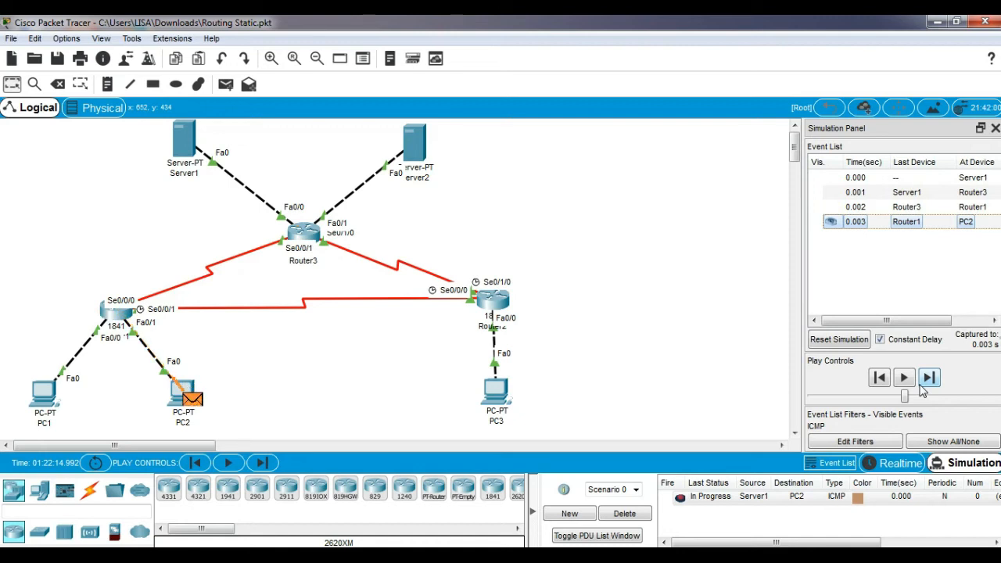
left_click(920, 383)
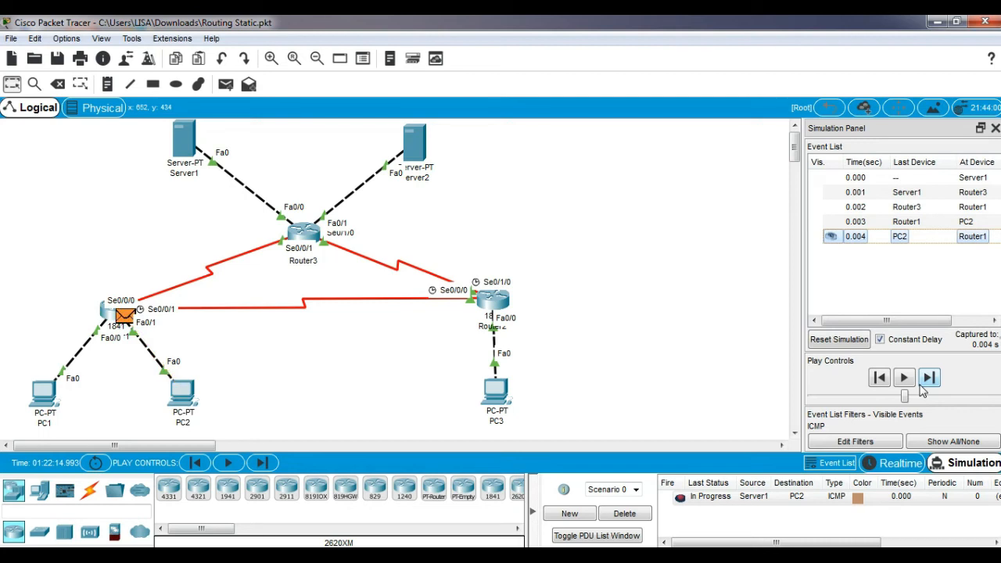
left_click(922, 383)
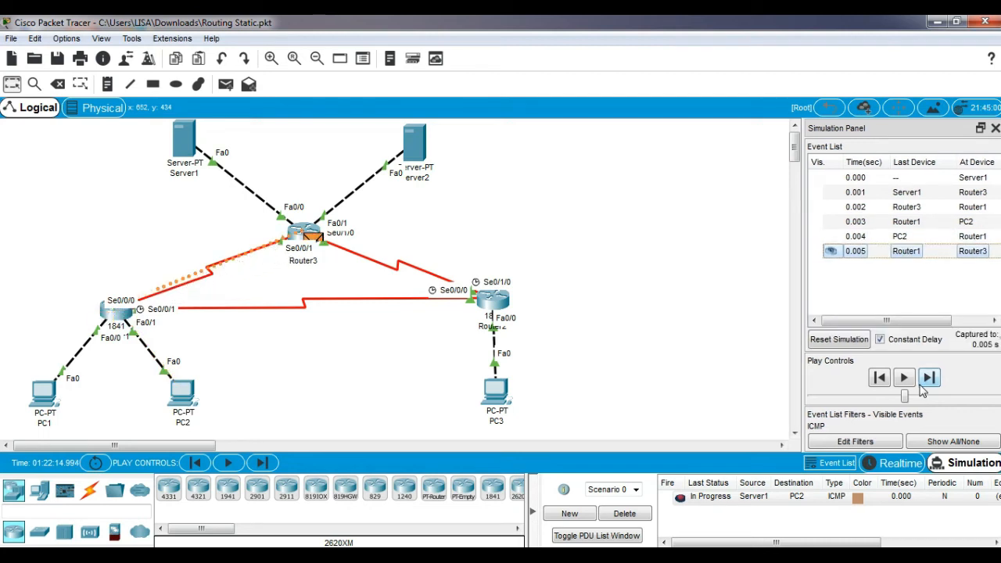
left_click(921, 386)
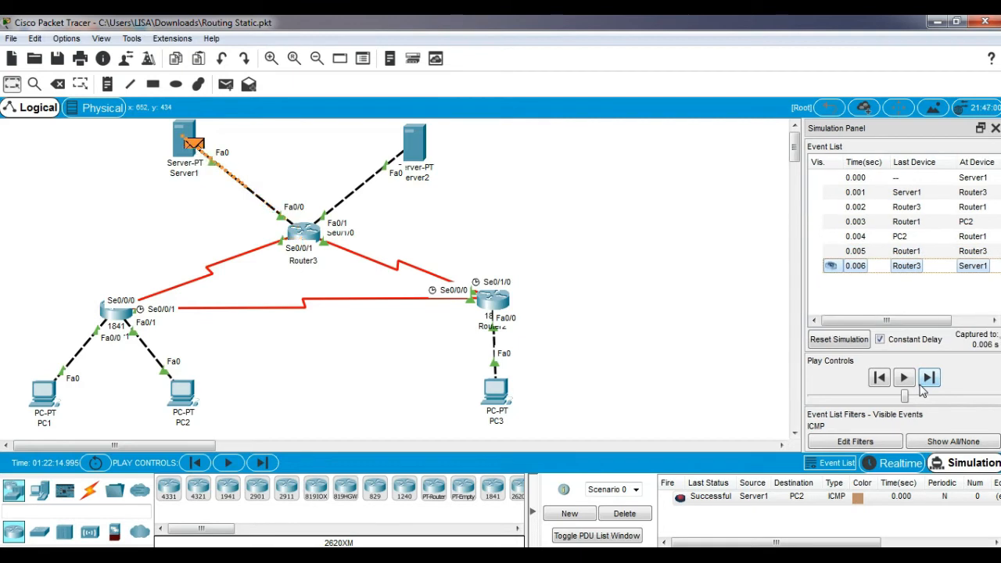
Delete the current PDU scenario and add a simple PDU from Server1 to PC3
left_click(626, 513)
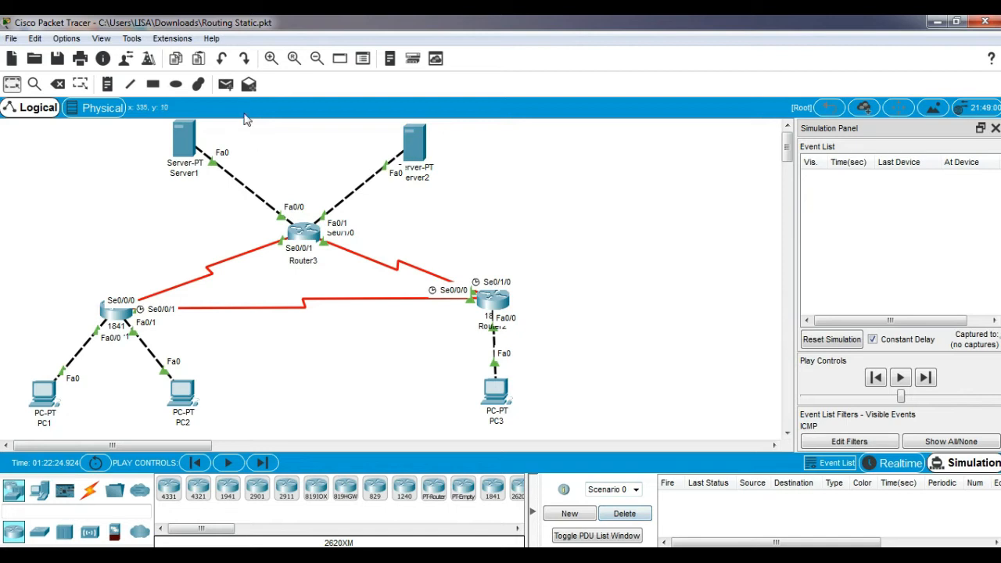
left_click(229, 90)
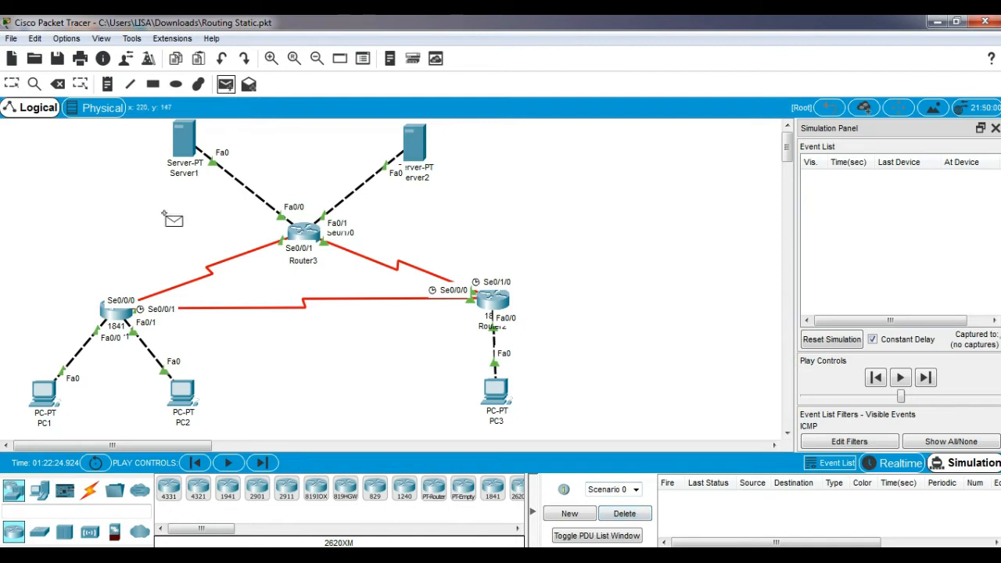
left_click(186, 141)
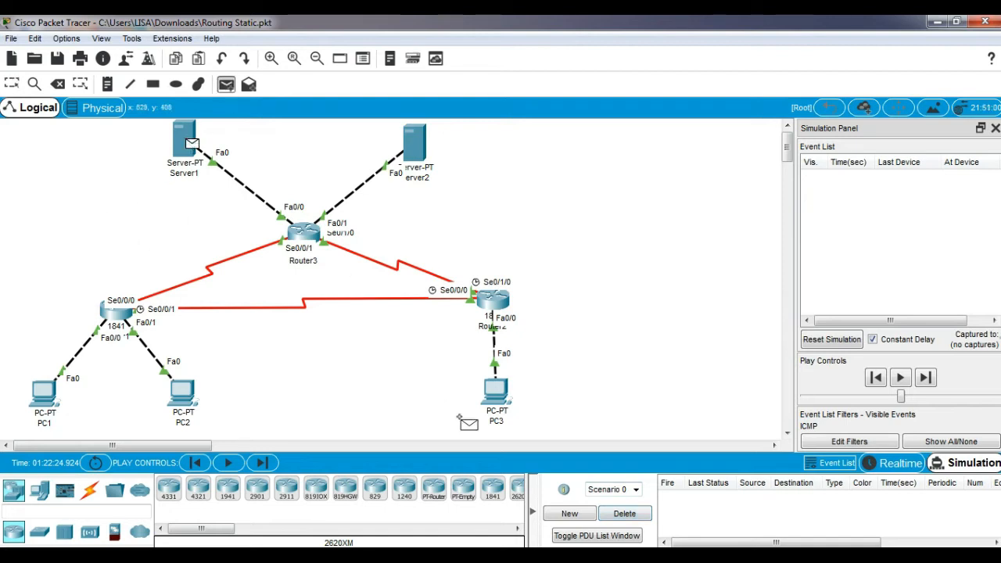
left_click(508, 396)
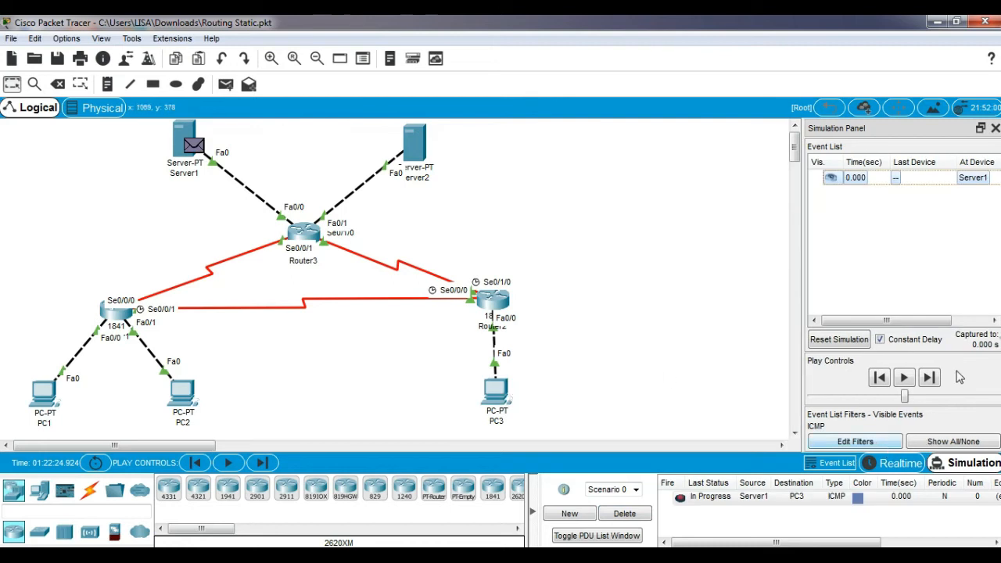
Advance the simulation event by event to trace the ICMP packet from Server1 to PC3 and back
left_click(935, 378)
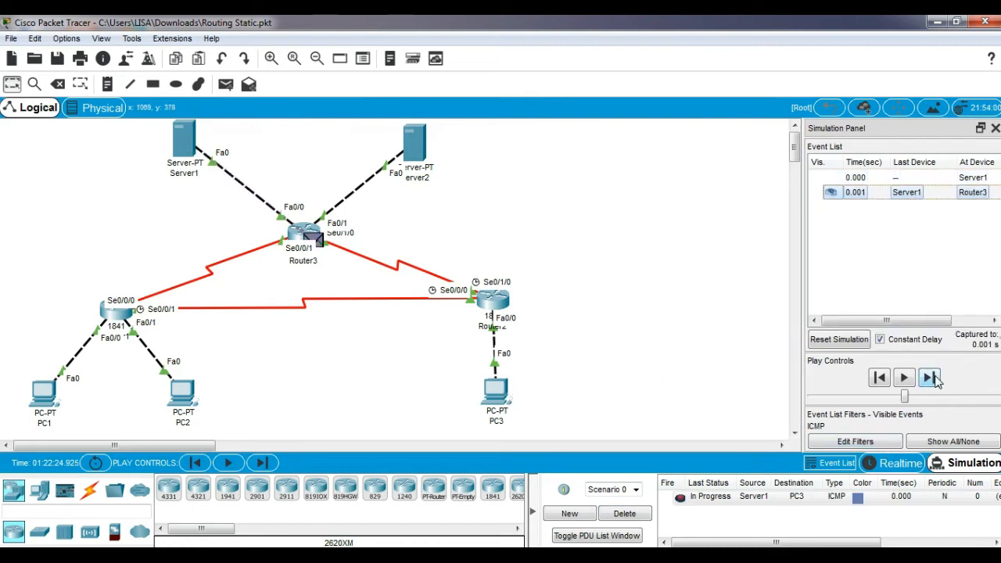
left_click(929, 378)
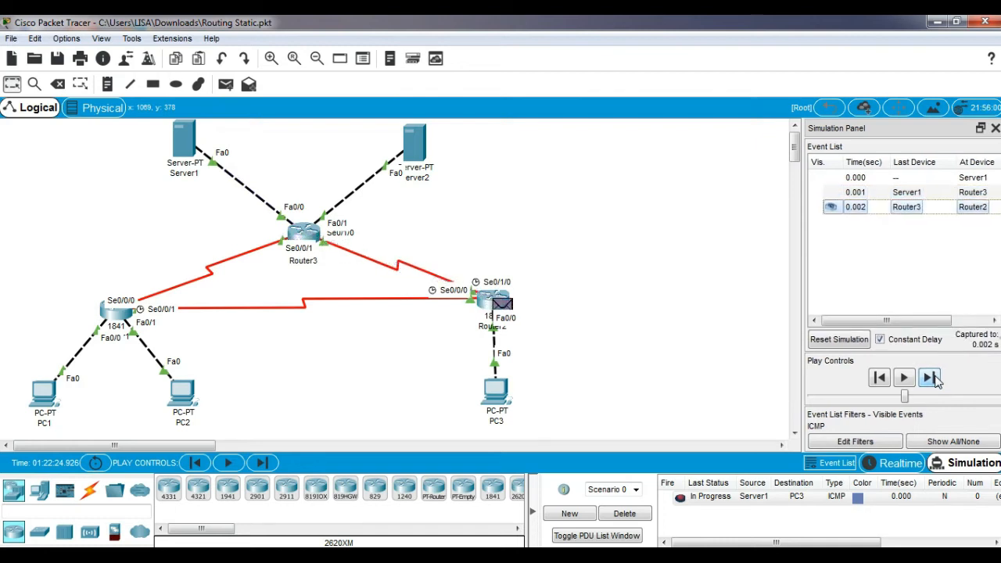
left_click(934, 379)
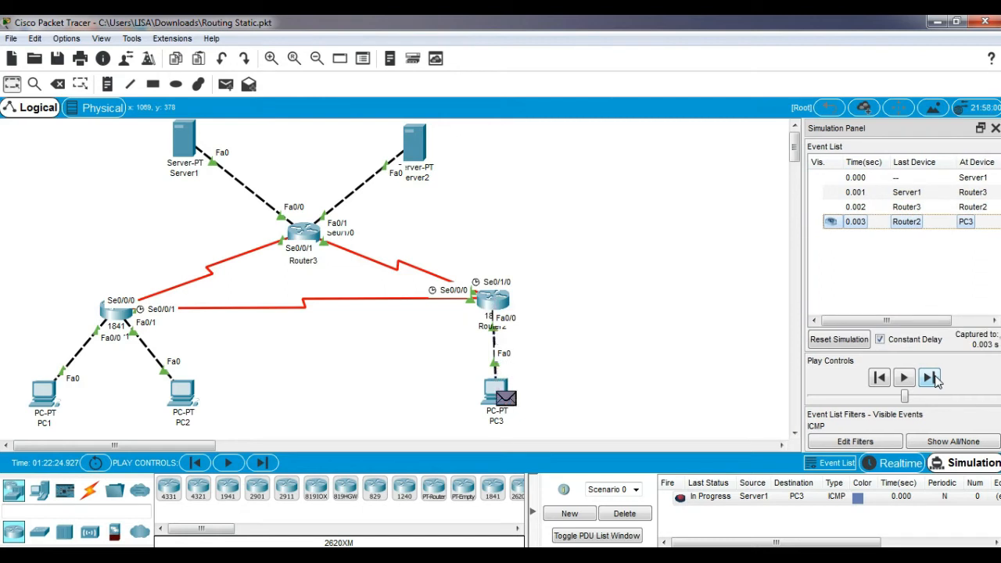
left_click(928, 378)
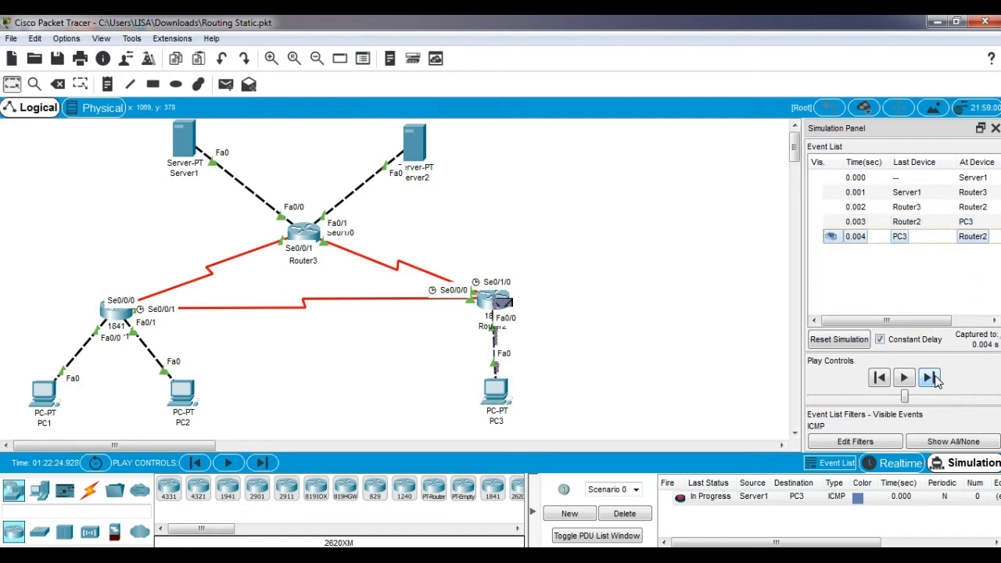
left_click(929, 378)
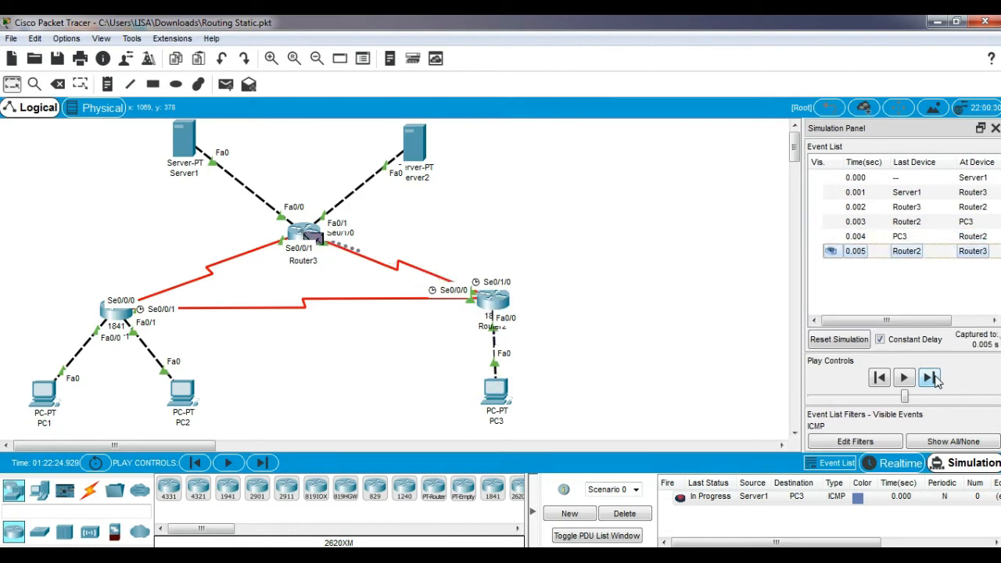
left_click(929, 377)
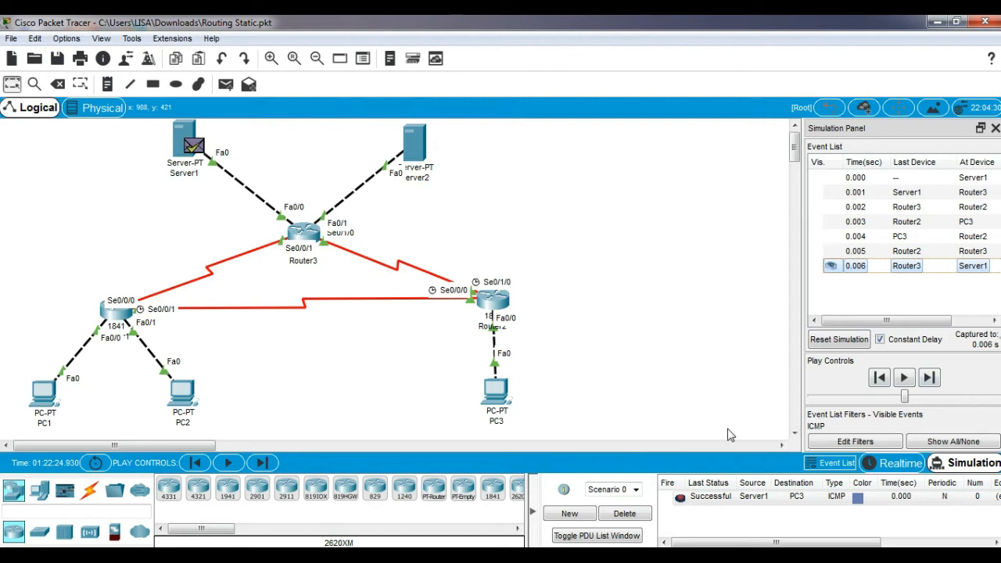
Delete the Server1 to PC3 PDU scenario and return the network to Realtime mode
left_click(640, 514)
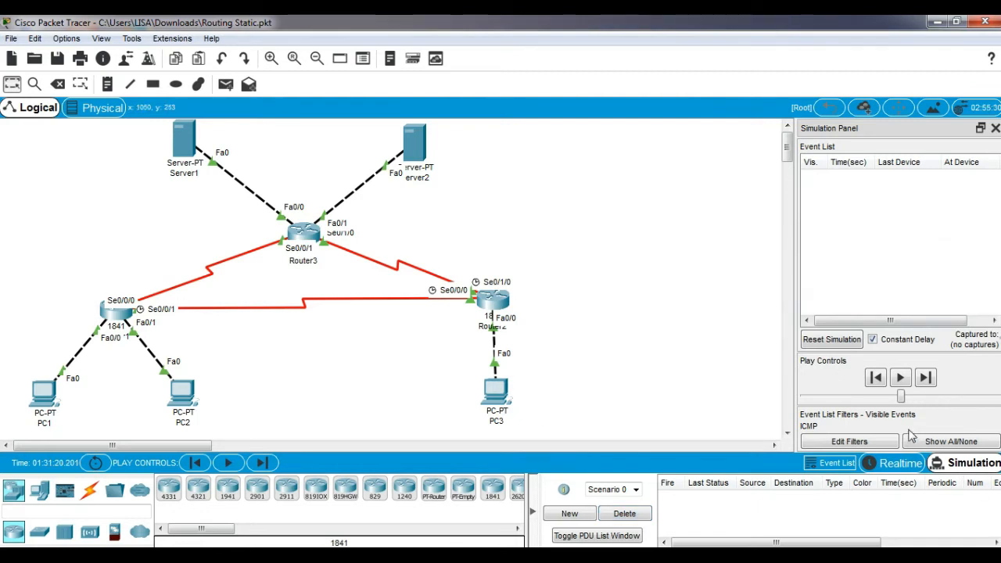
left_click(912, 463)
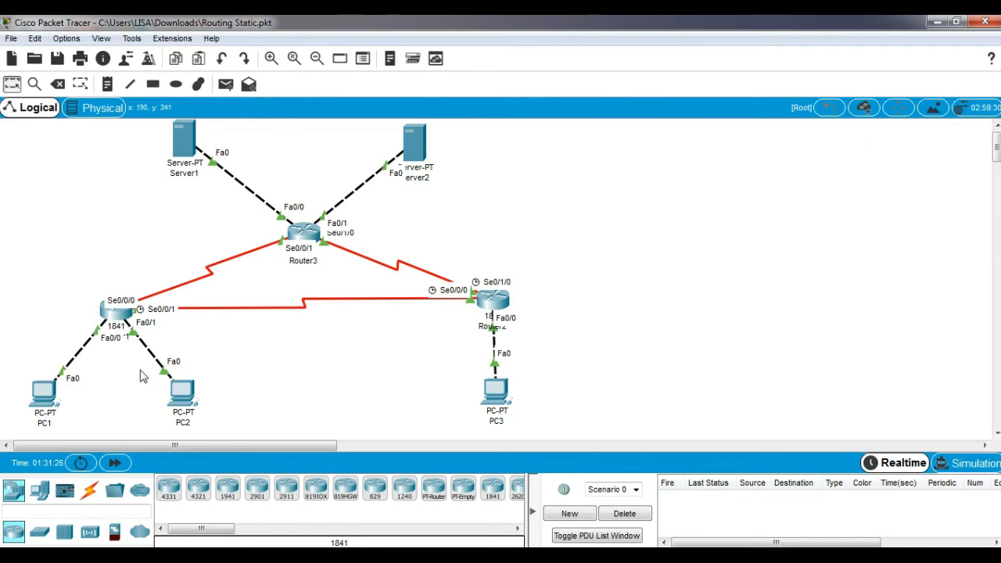
Open PC1's command prompt and trace the route to 192.168.1.65 with tracert
left_click(45, 393)
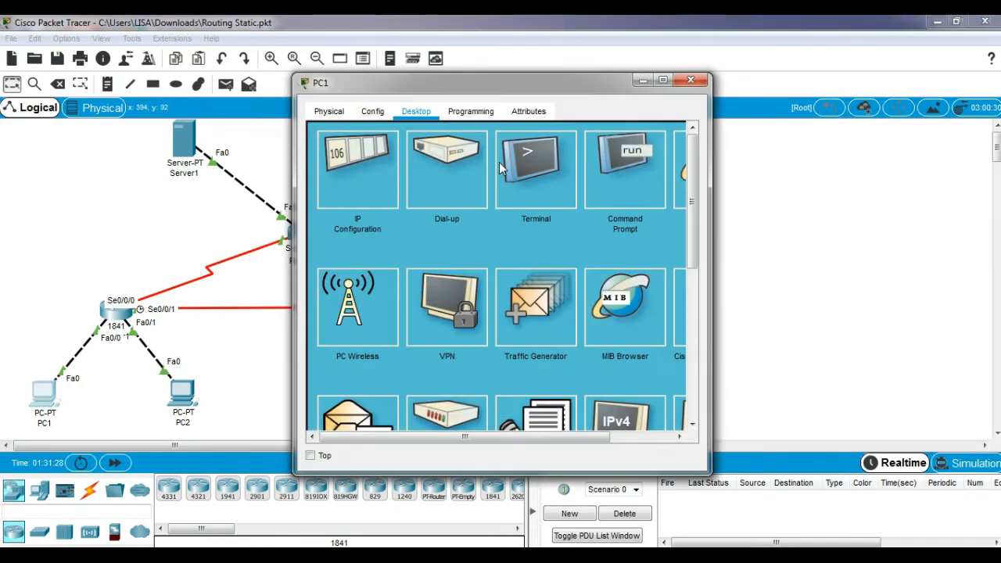
left_click(614, 144)
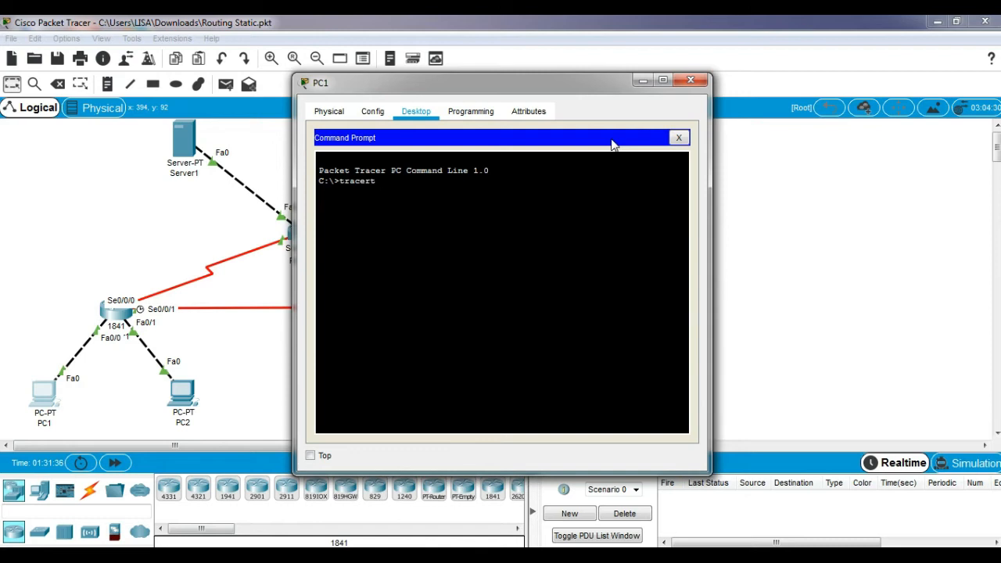
type("192.168.1.65")
key("Return")
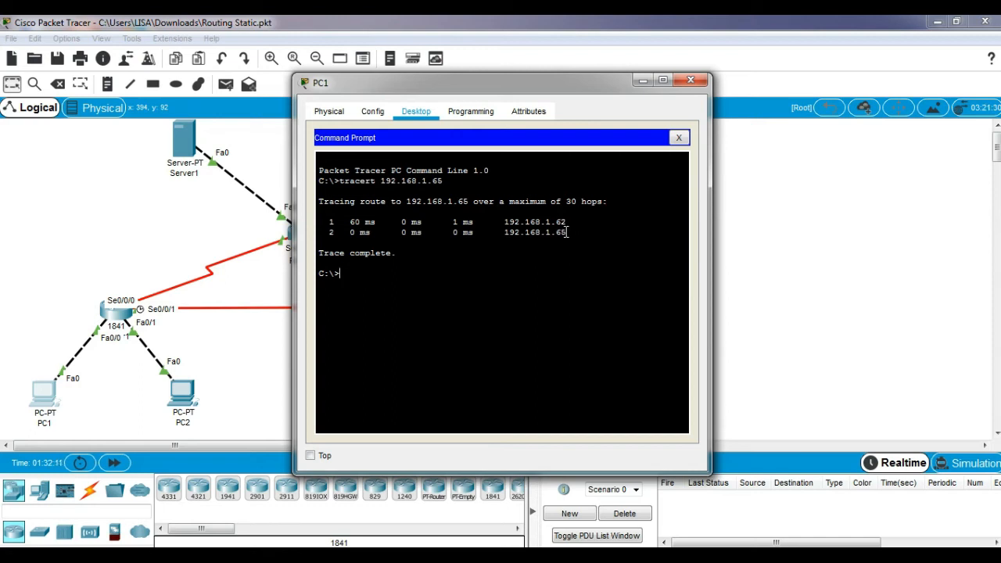
Trace the route from PC1 to 192.168.1.253 and compare the hops with the network topology
type("tracert 192.168.1.253")
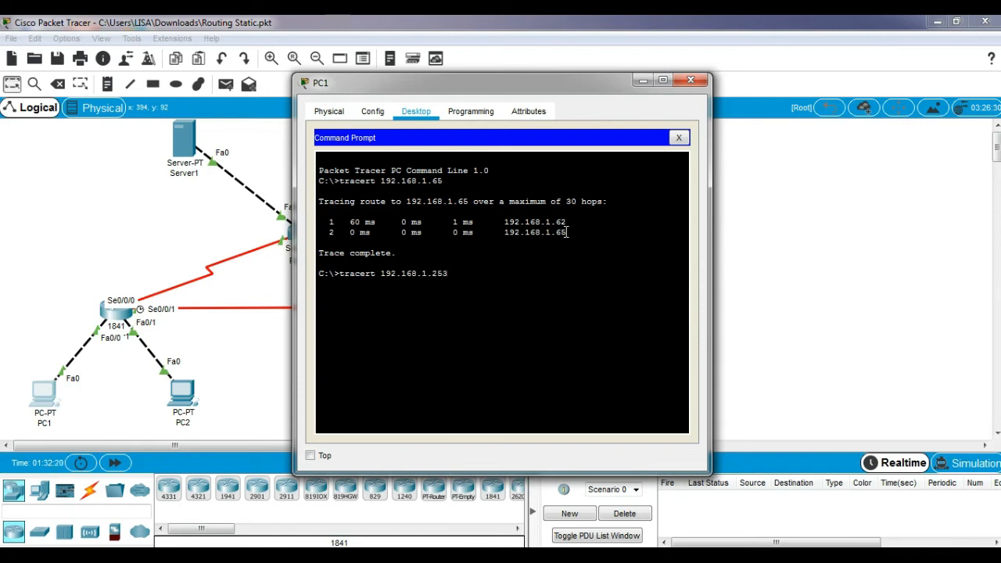
key("Return")
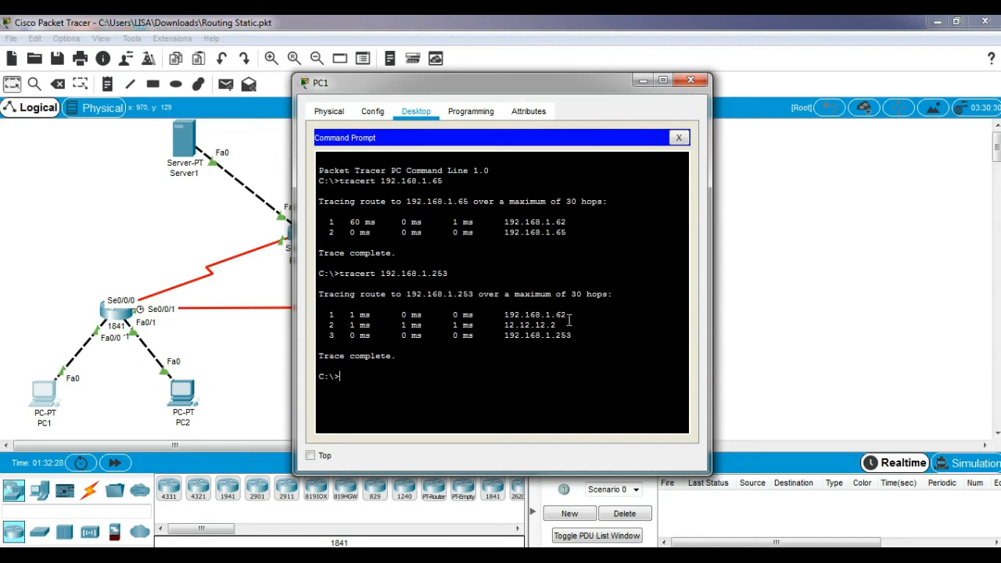
double_click(526, 79)
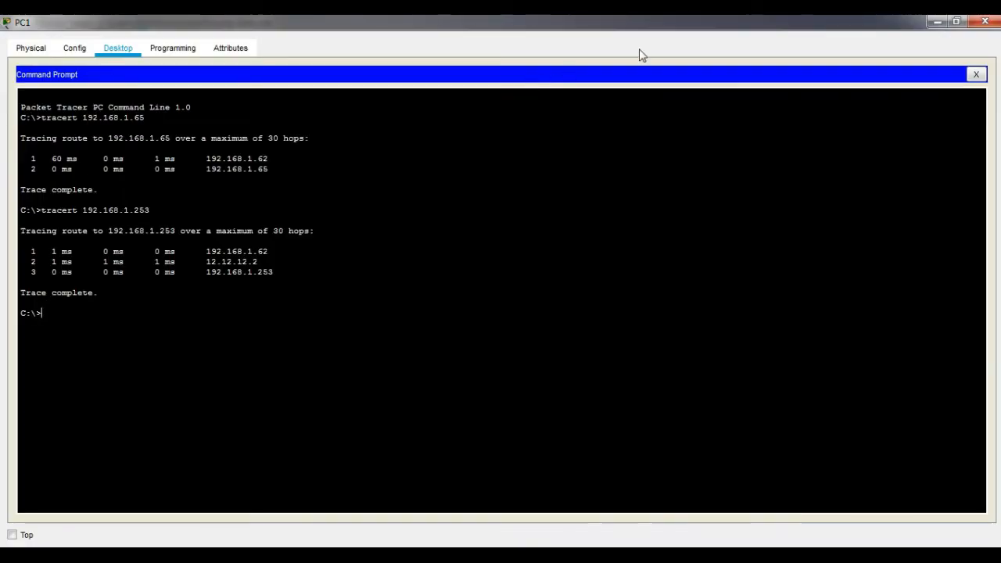
left_click(956, 21)
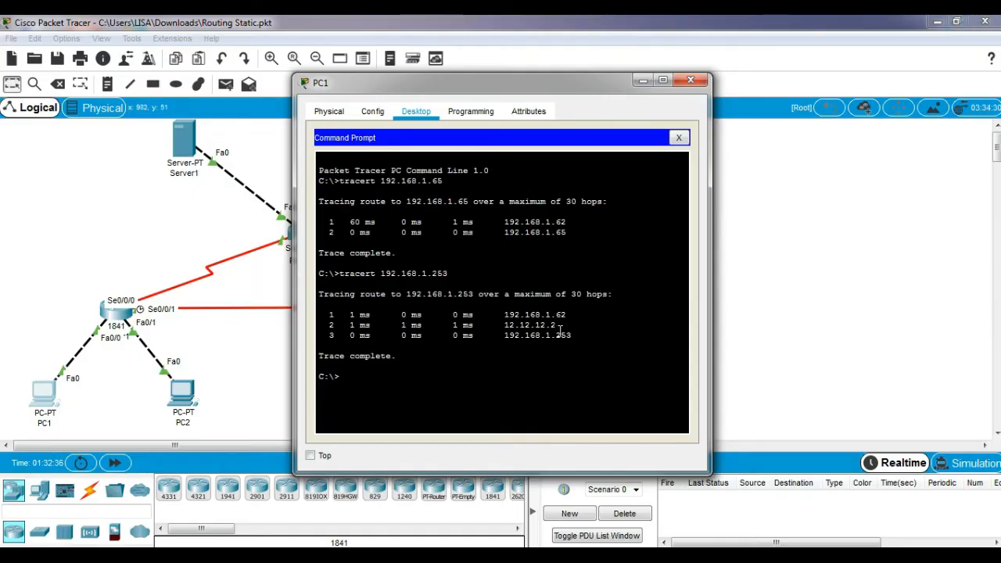
left_click_drag(488, 79, 739, 81)
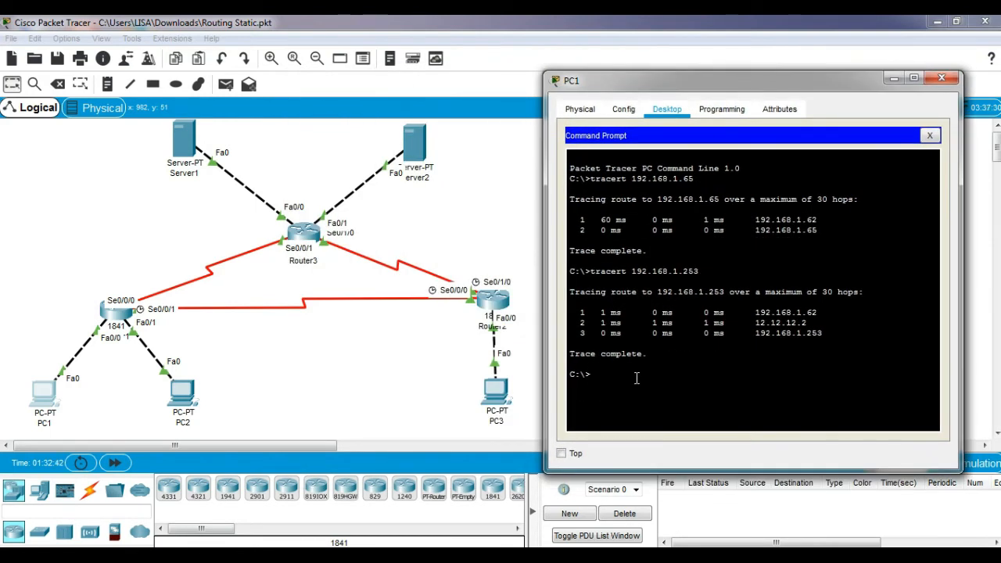
Trace the routes from PC1 to the servers at 33.33.33.1 and 43.43.43.1
type("tracert 33.333.33.1")
key("Return")
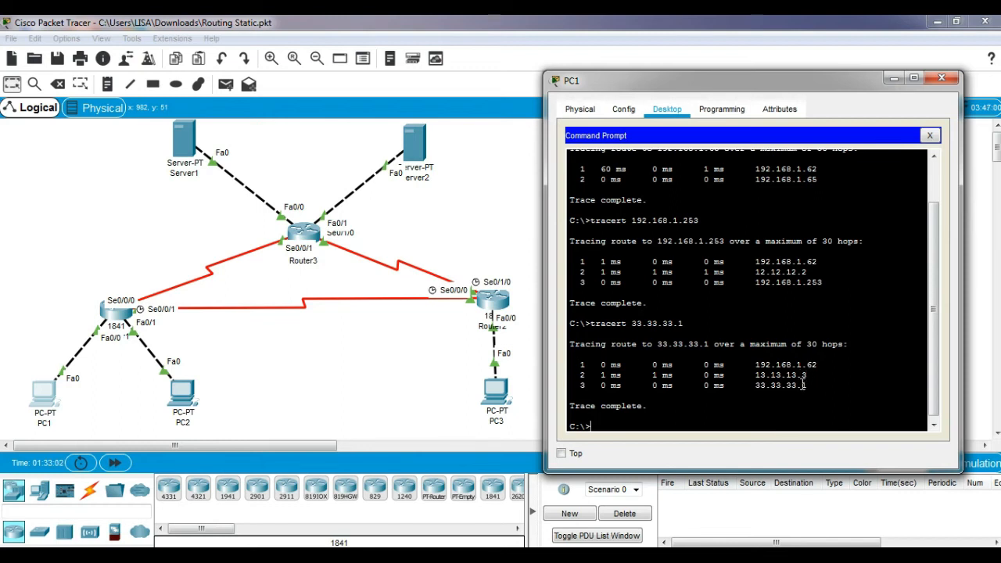
type("tracert 43.43.43.1")
key("Return")
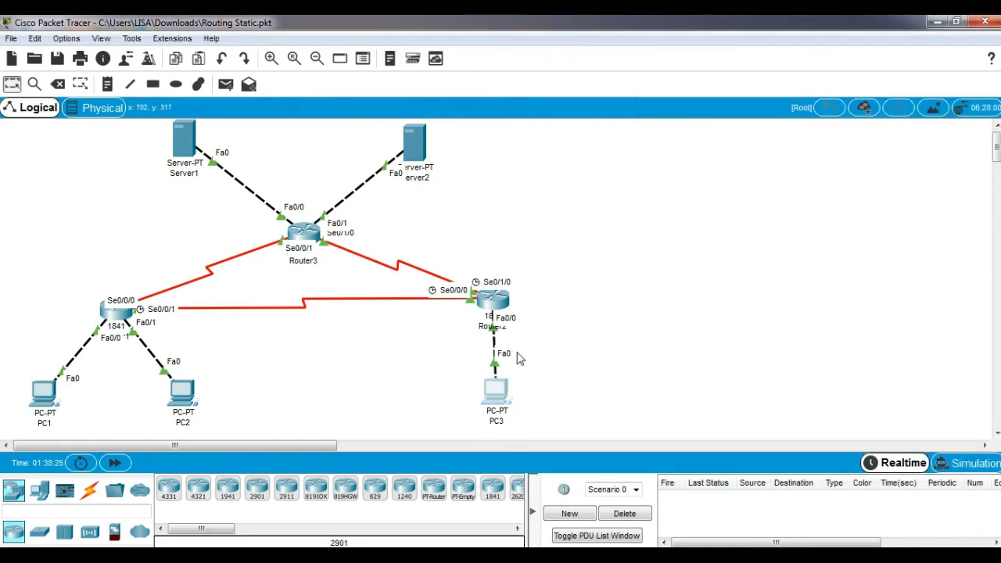
Open PC3's command prompt, trace the route to 192.168.1.1, and uncover the topology to compare the hops
left_click(496, 393)
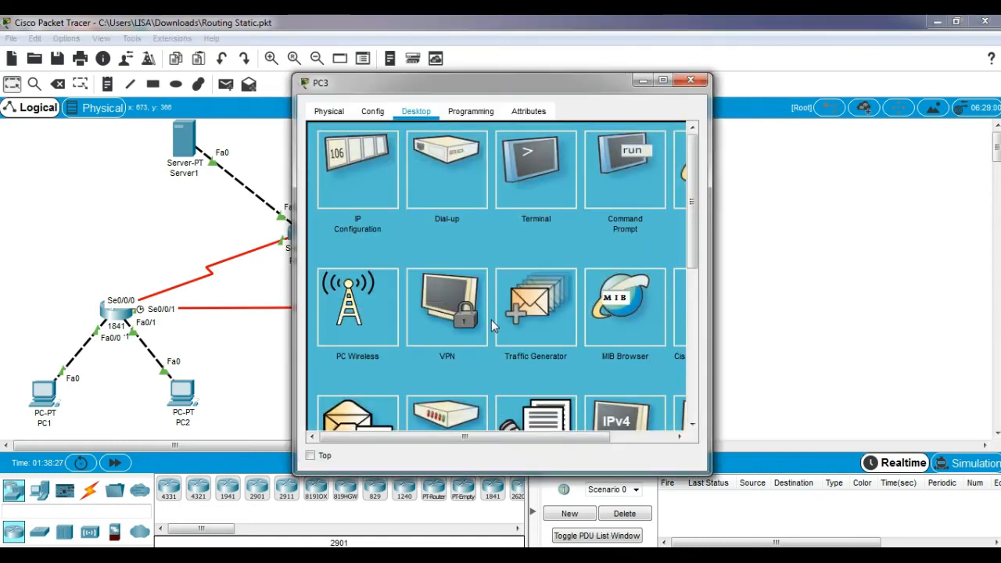
left_click(624, 201)
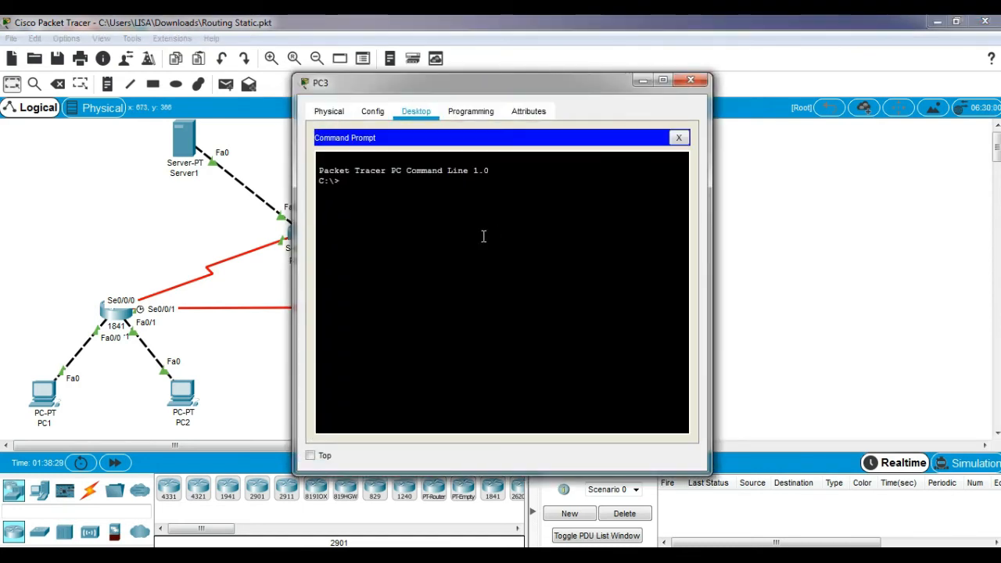
type("tracert 192.1")
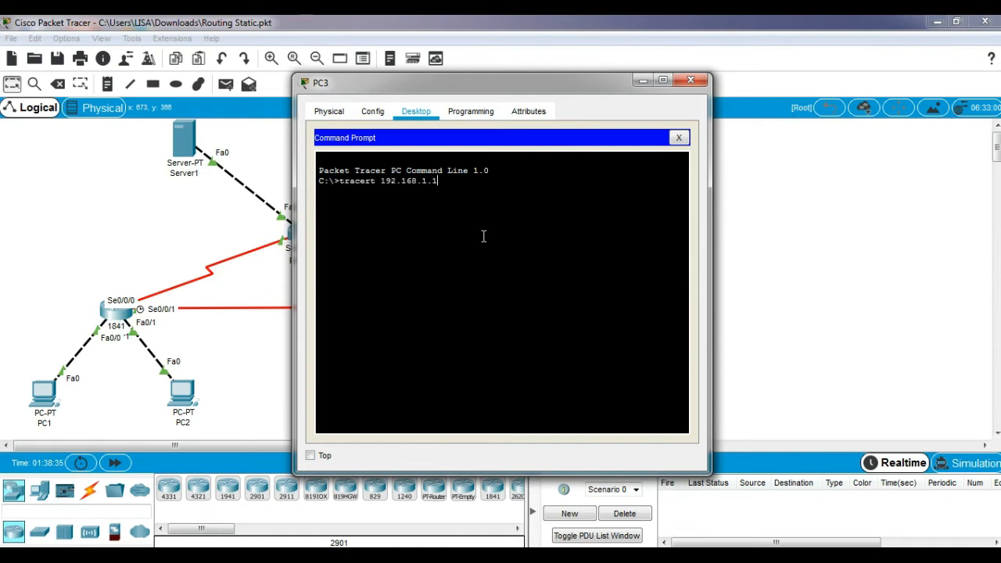
type("68.1.1")
key("Return")
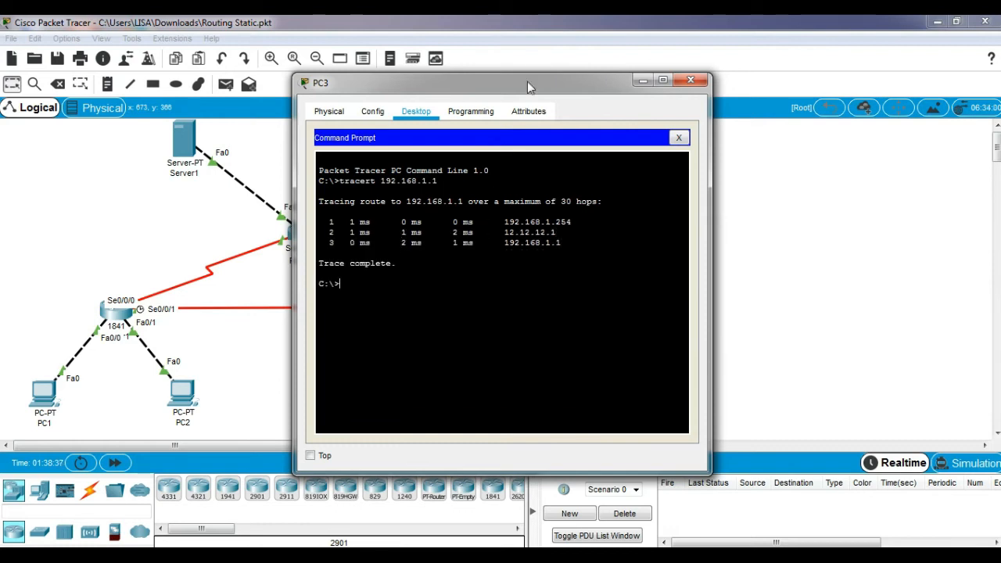
left_click_drag(527, 84, 735, 83)
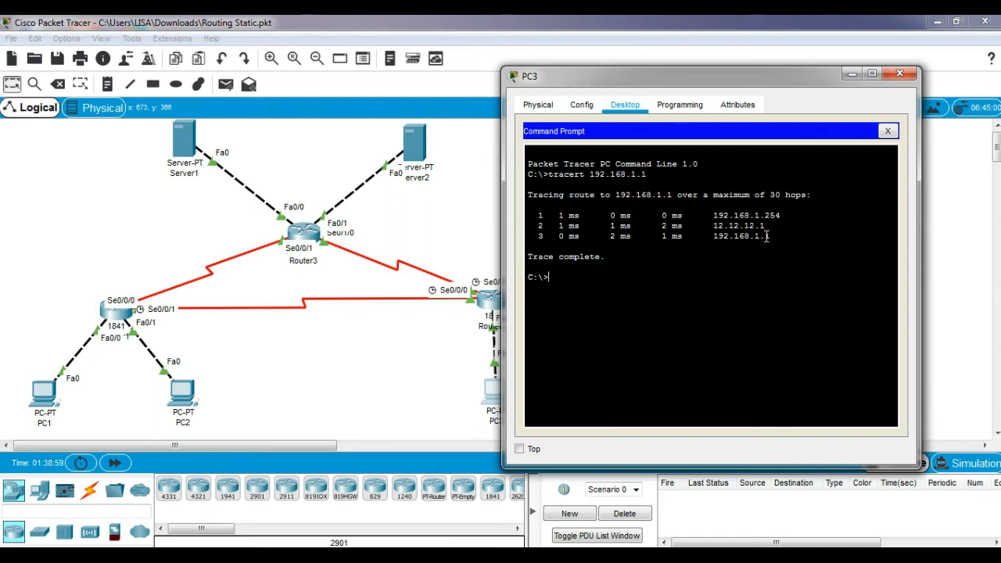
Trace the routes from PC3 to 192.168.1.65 and 33.33.33.1, keeping the topology uncovered
type("tracert 192.168.1.65")
key("Return")
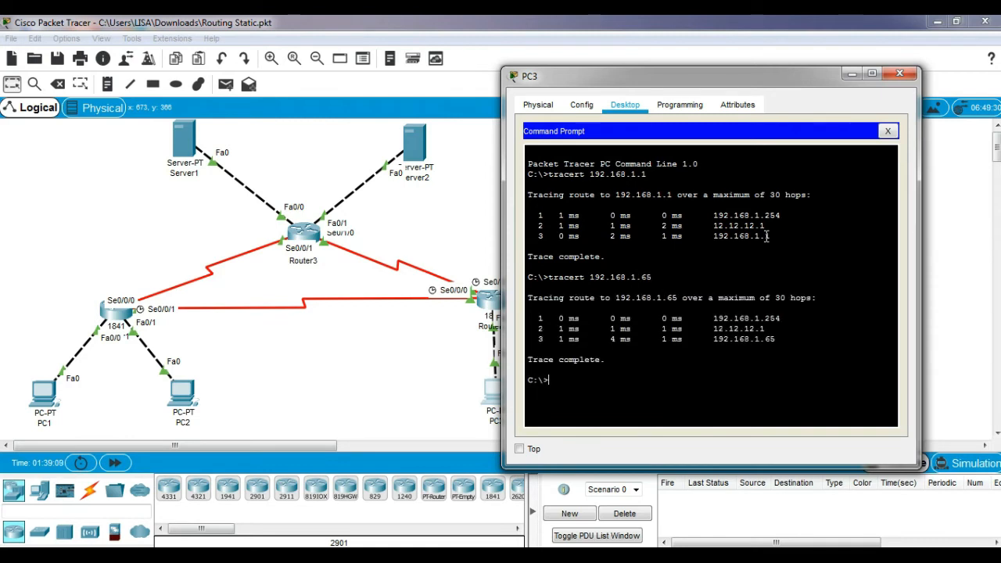
left_click_drag(699, 75, 725, 77)
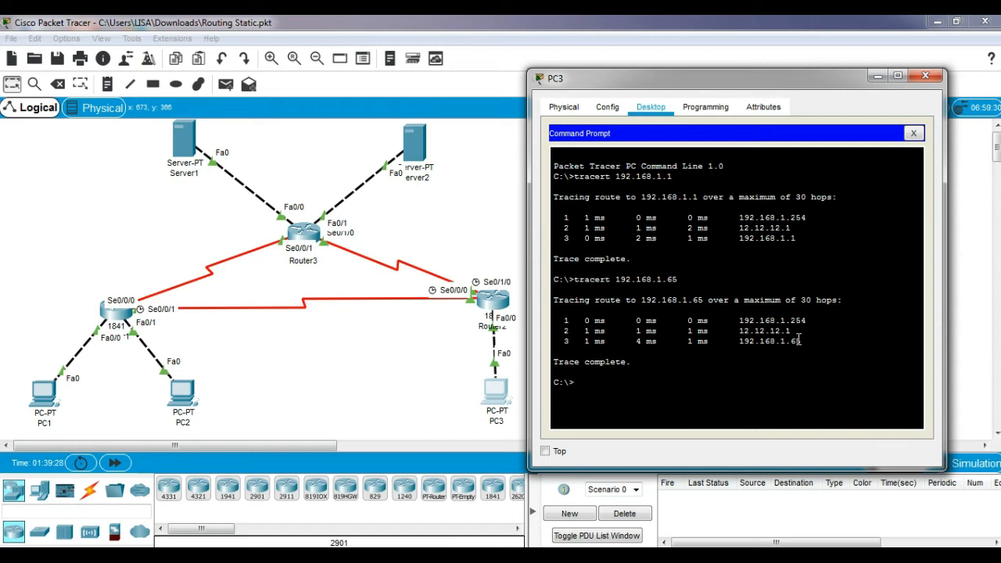
type("tracert 33.33.33")
key("Return")
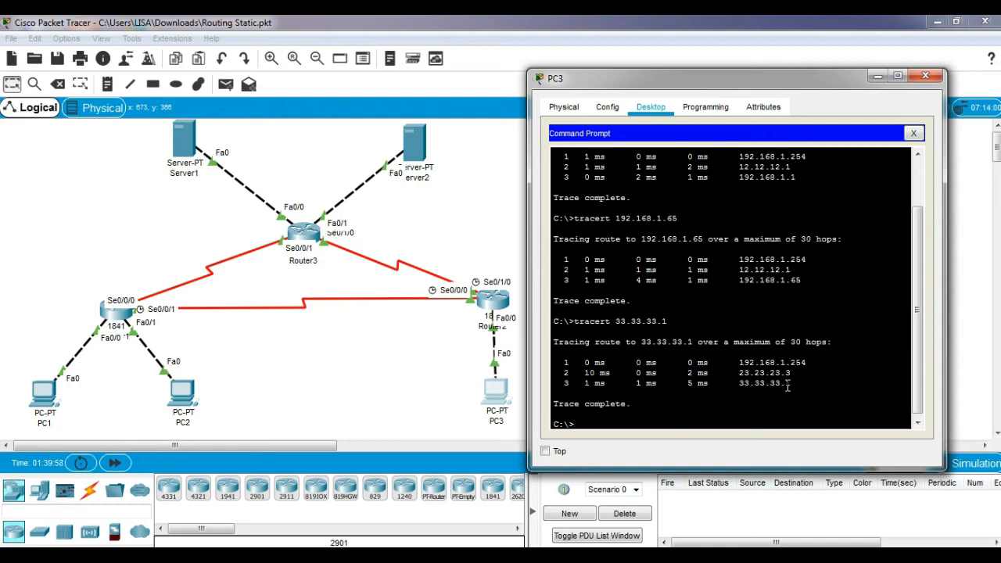
Trace the route from PC3 to 43.43.43.1 and close PC3's window
type("trace")
type("rt")
type(" 43.43.")
type("3")
type("43.")
type("1")
key("Return")
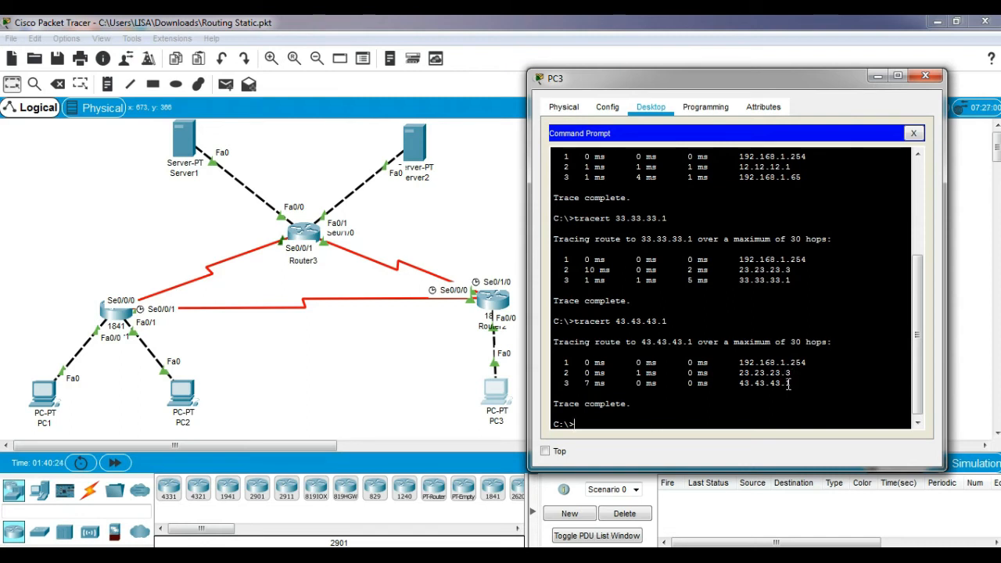
left_click(924, 78)
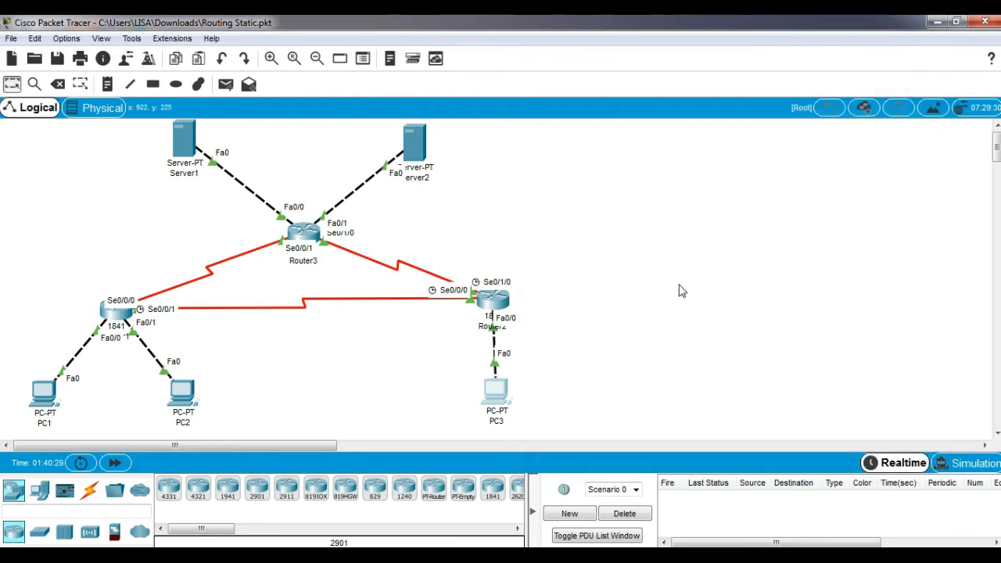
Open Server1's command prompt, trace the route to 43.43.43.1, and uncover the topology to compare the hops
left_click(181, 138)
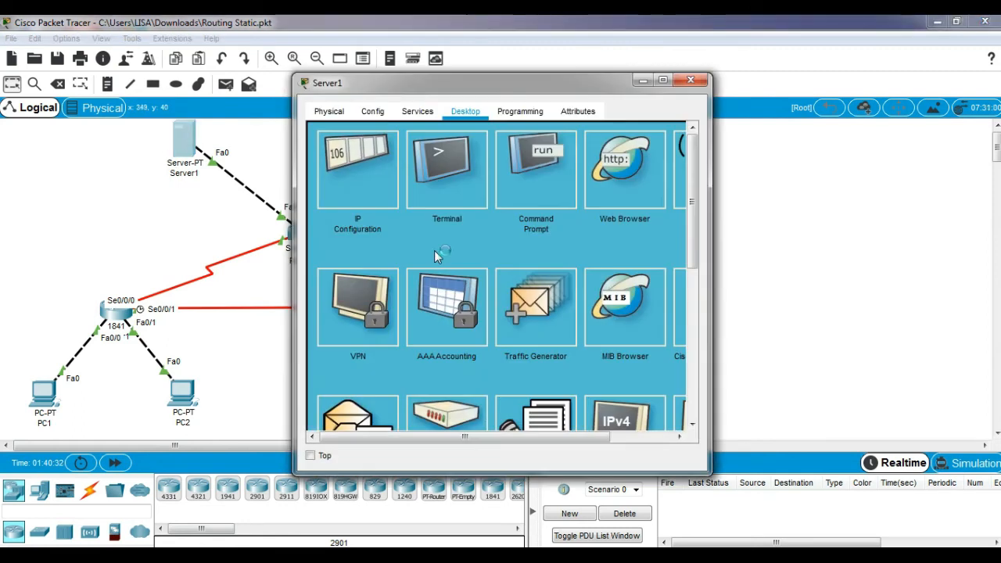
left_click(530, 185)
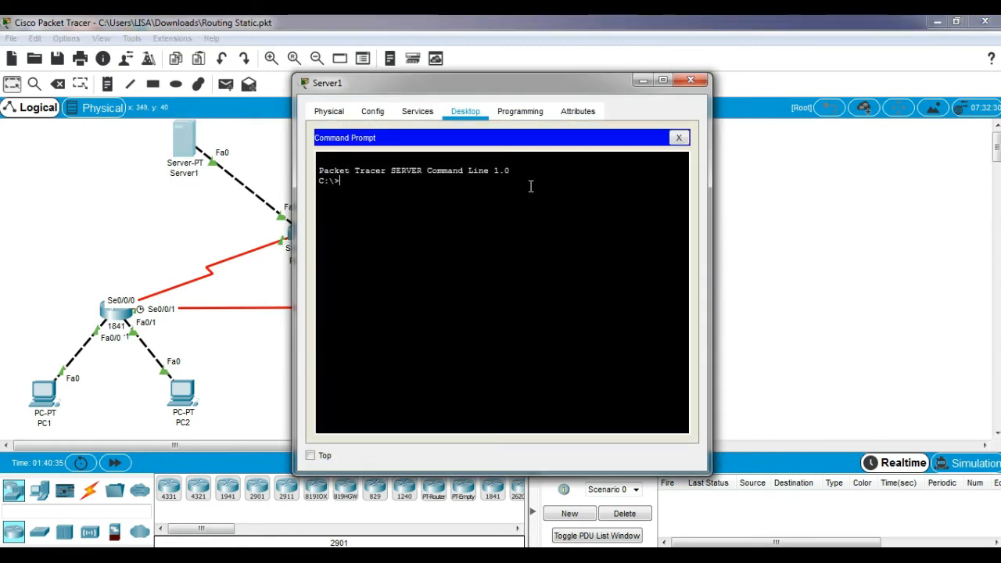
type("tracert")
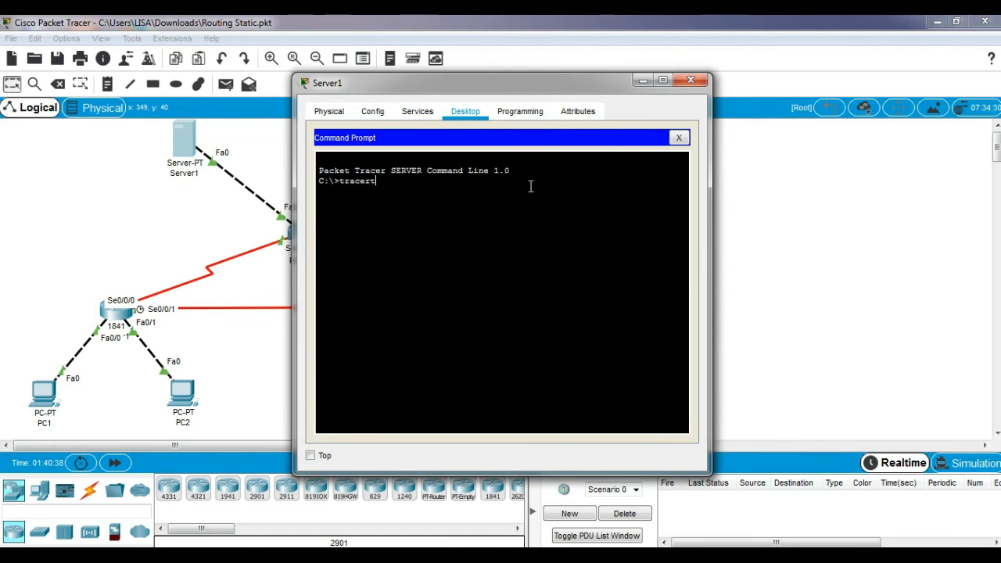
type(" 43.")
key("BackSpace")
type("43.43.1")
key("Return")
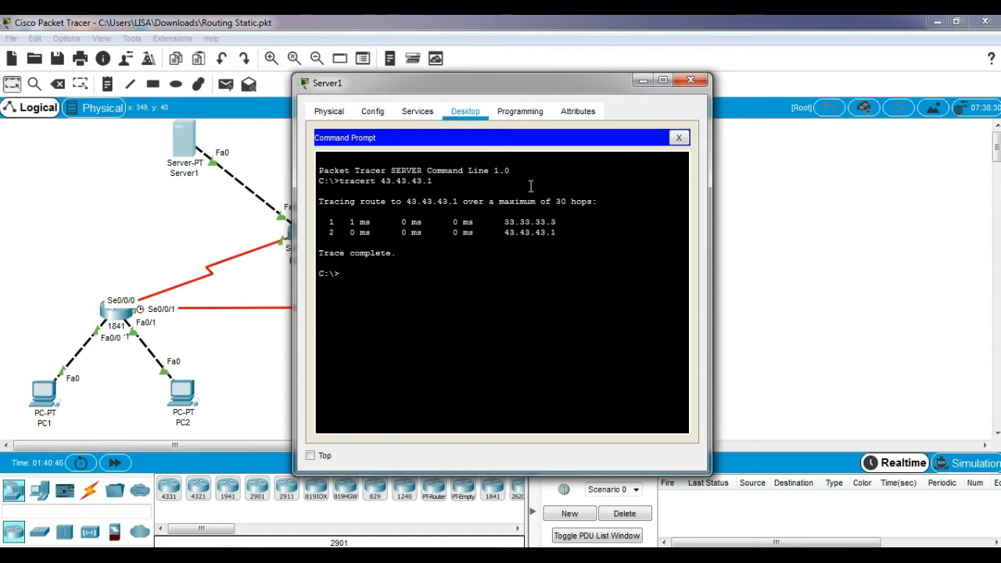
left_click_drag(483, 87, 695, 52)
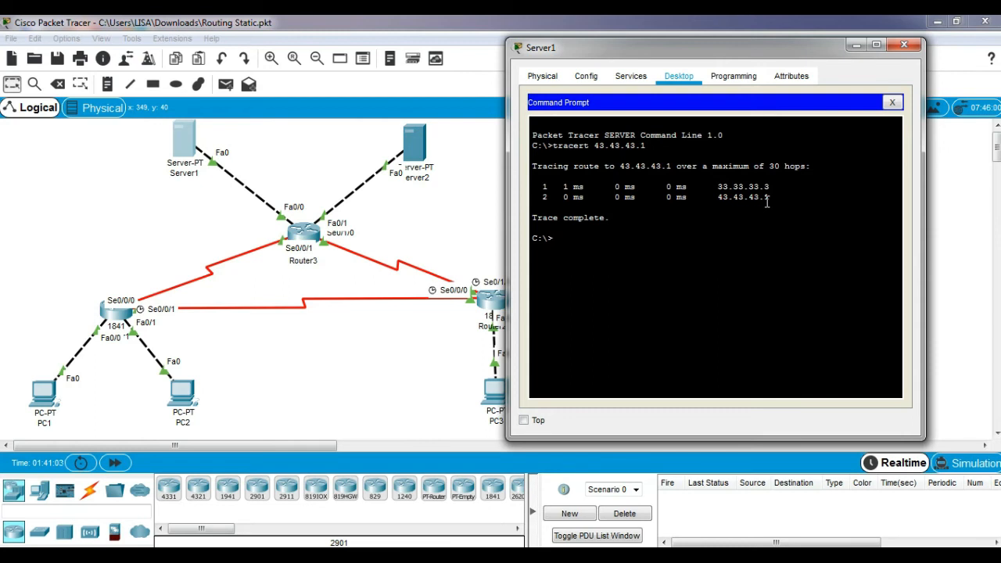
Trace the routes from Server1 to 192.168.1.1, 192.168.1.65 and 192.168.1.253
type("tracert 192.168.1.1")
key("Return")
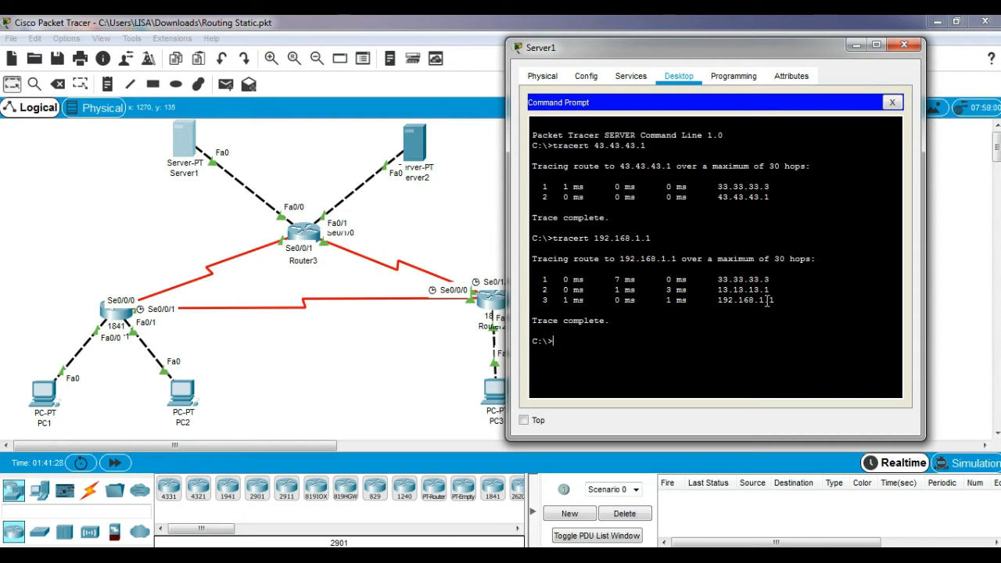
type("tracert 192.168.1.65")
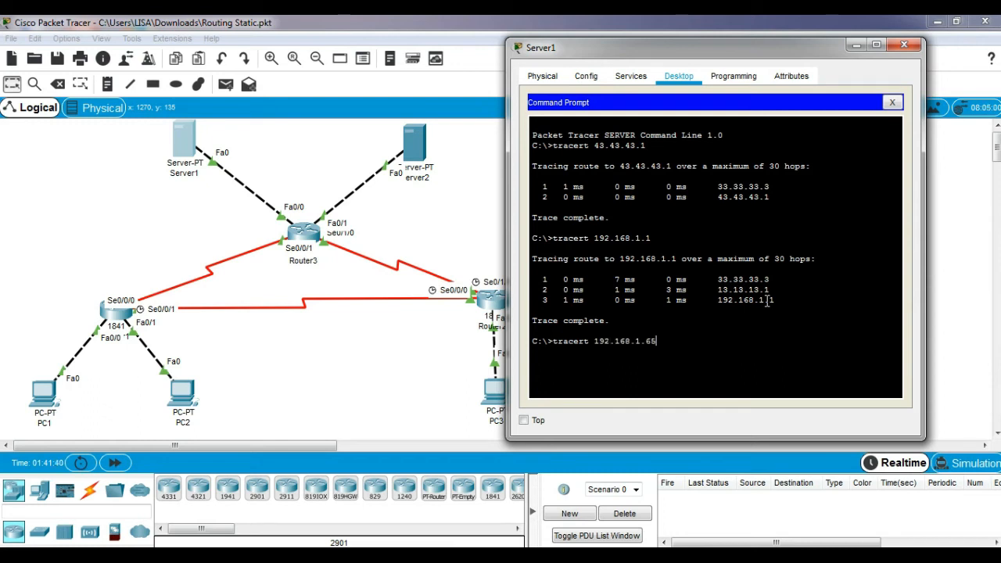
key("Return")
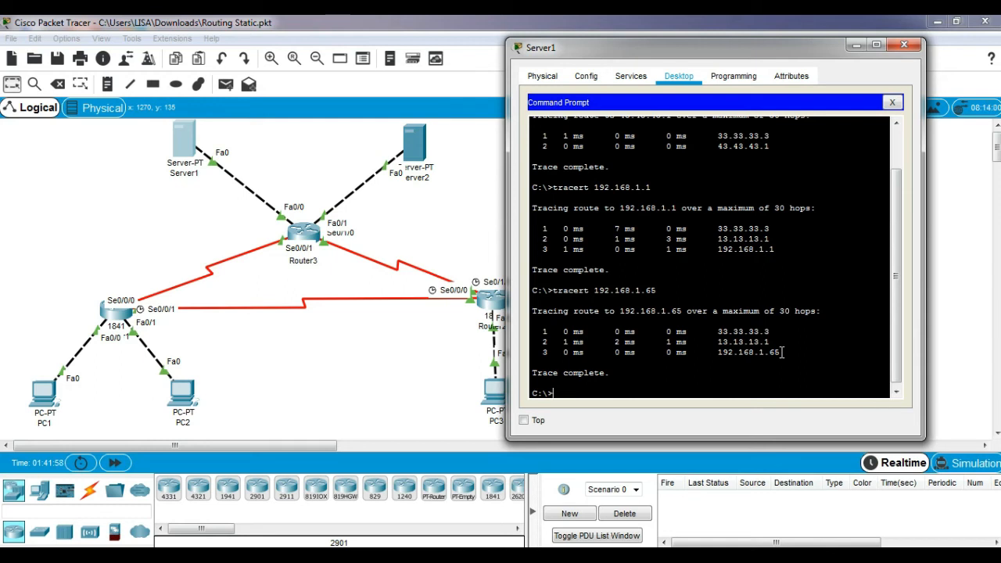
type("tracert 192.168.1.253")
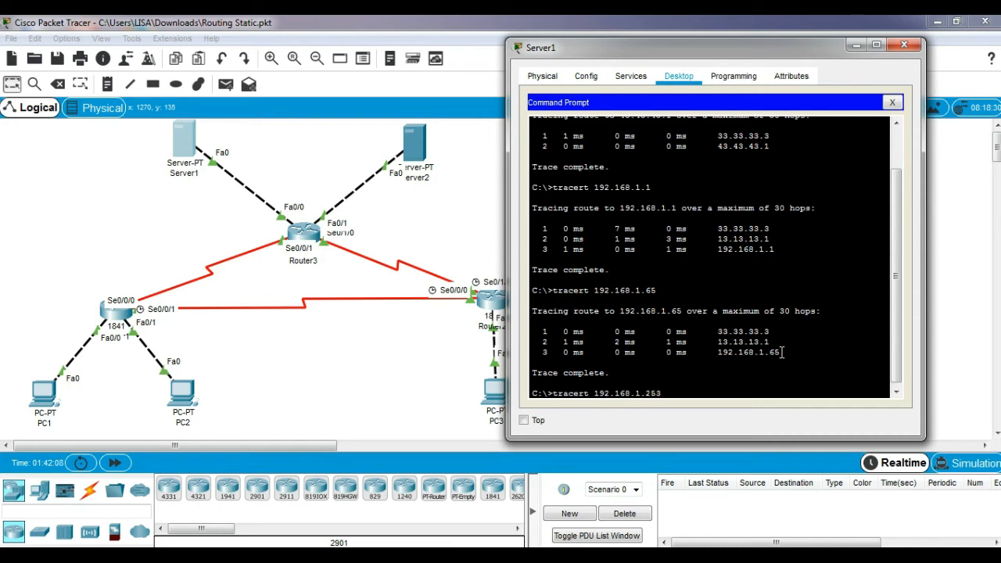
key("Return")
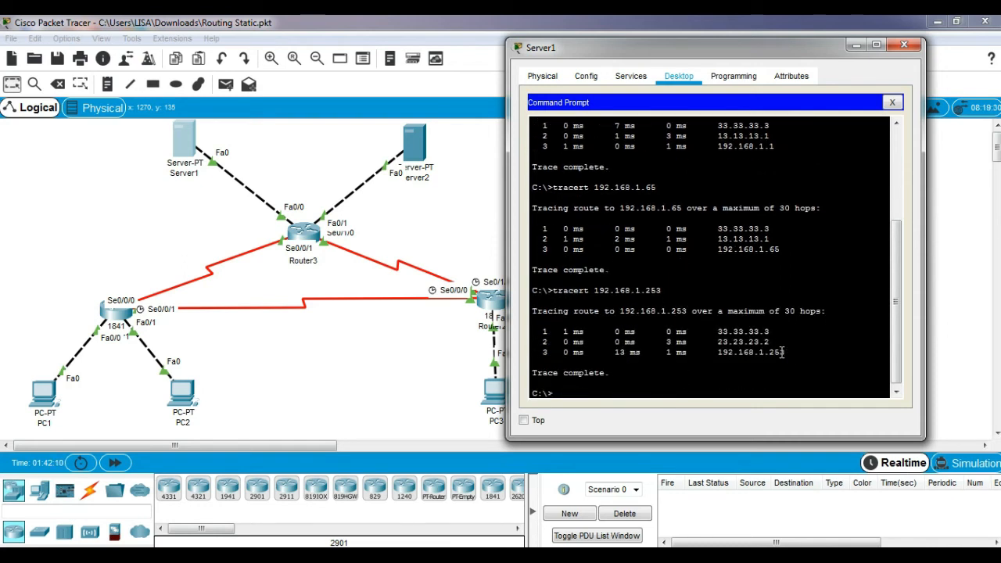
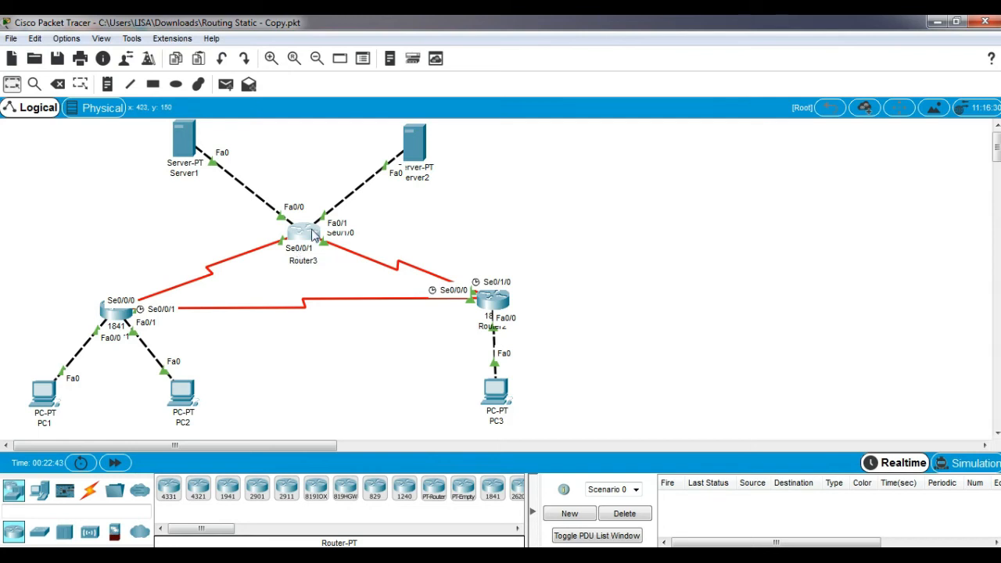
Turn off the port status of Router3's Serial0/0/1 interface and close the router's window
left_click(315, 235)
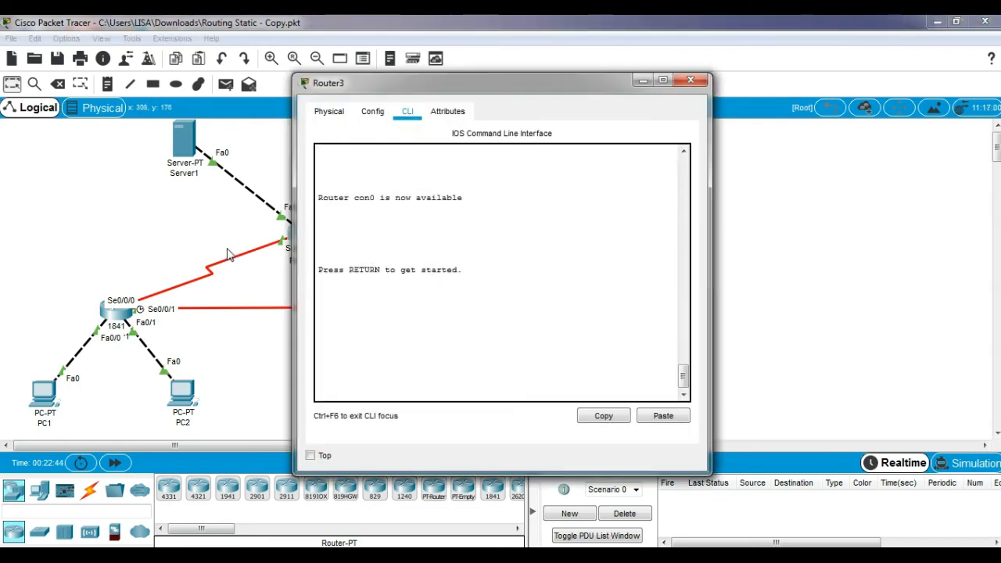
left_click(374, 113)
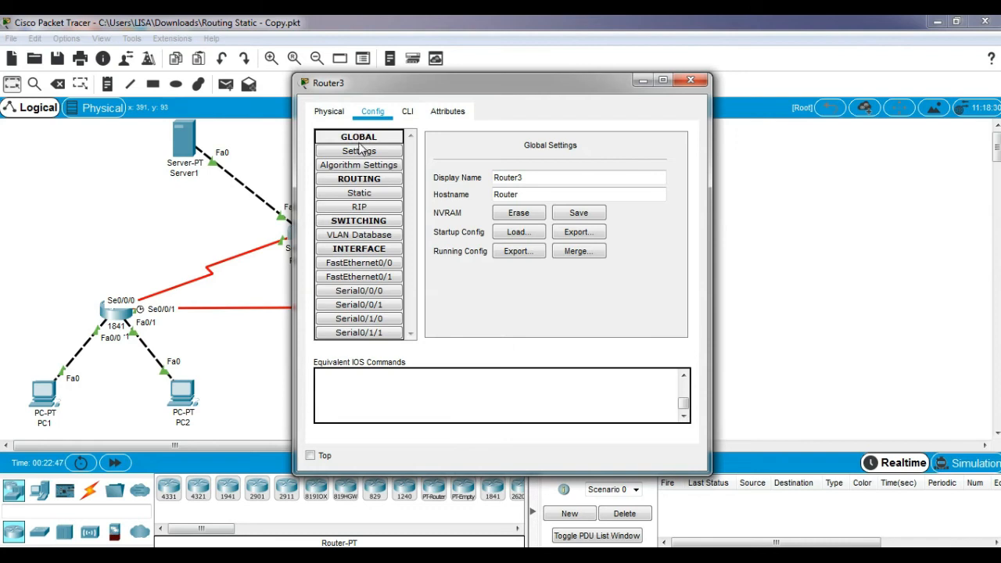
left_click_drag(421, 79, 498, 80)
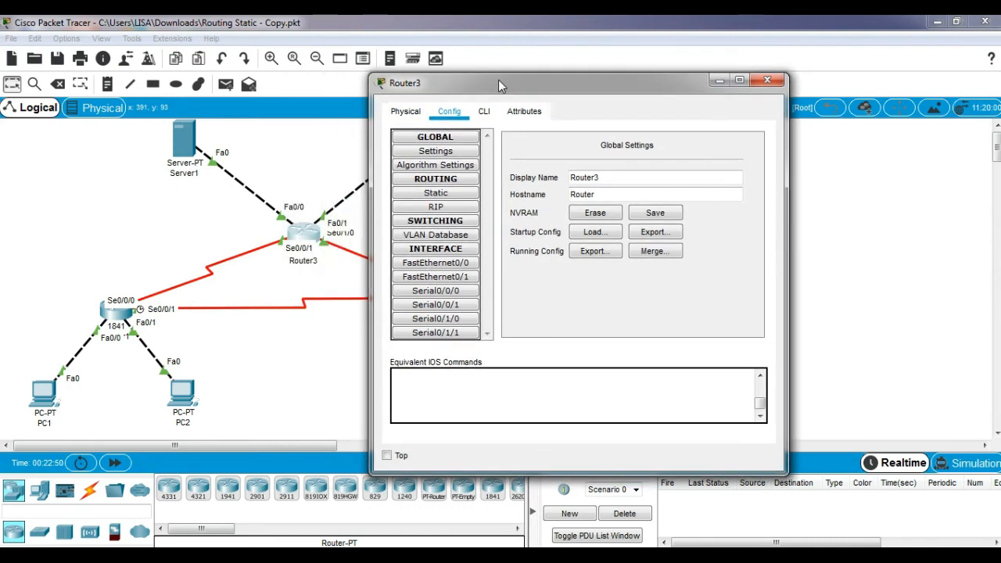
left_click(418, 305)
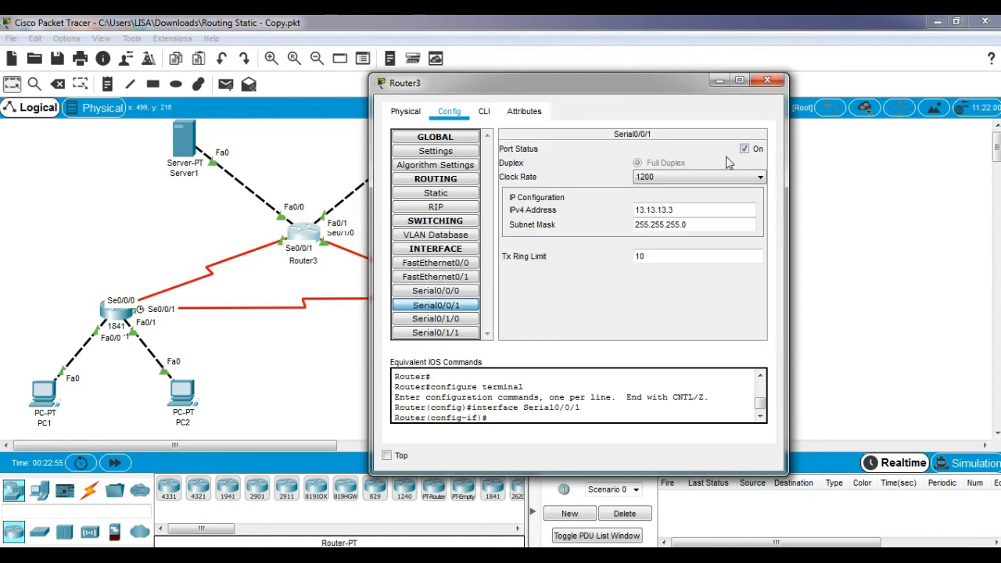
left_click(743, 149)
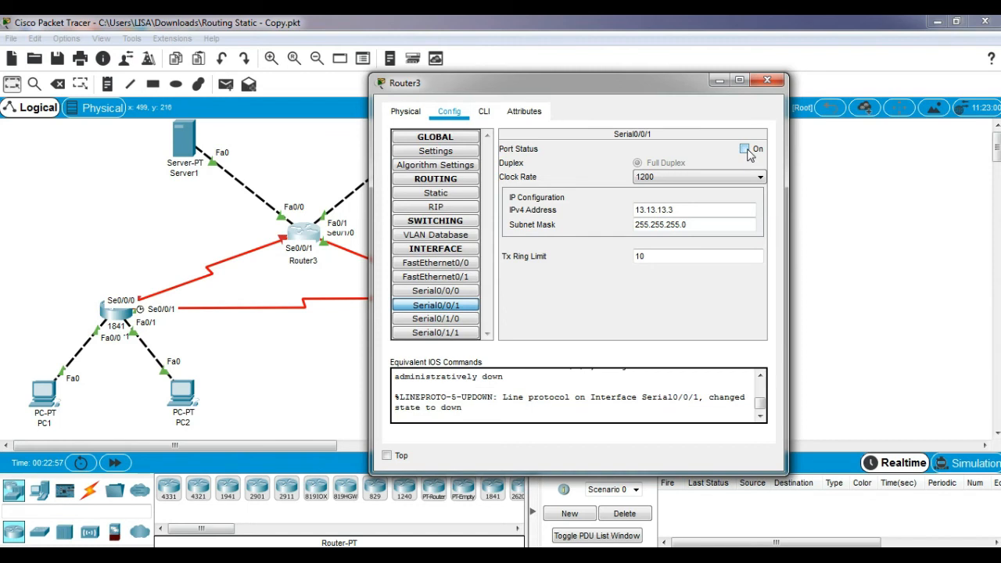
left_click(772, 81)
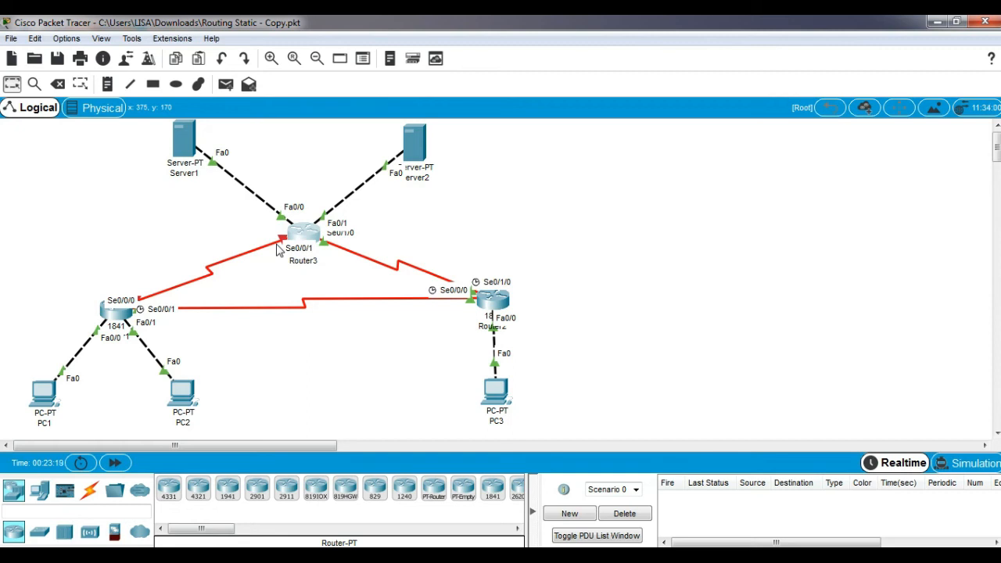
Switch to simulation mode and check that the event filters include only ICMP
key("p")
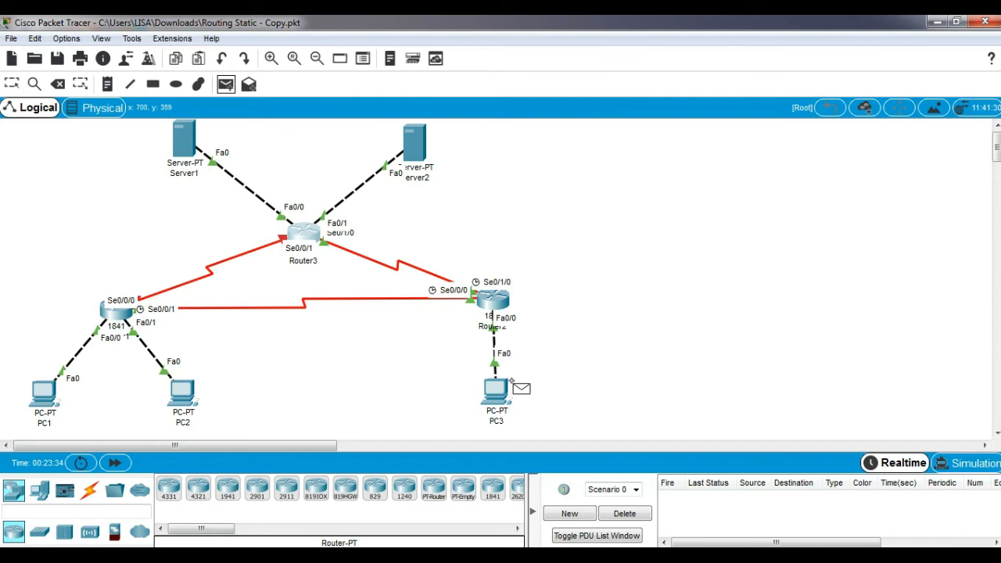
left_click(967, 462)
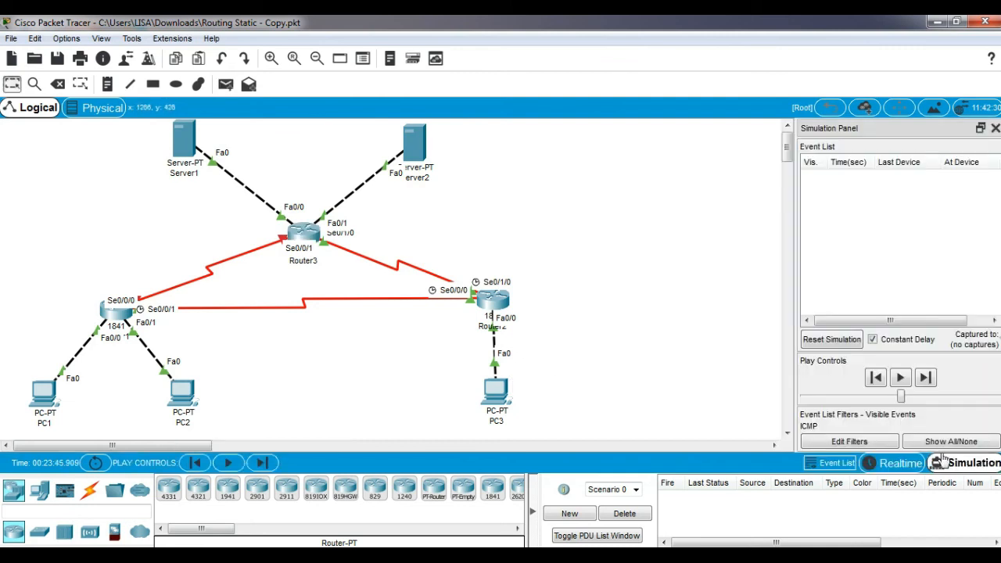
left_click(852, 442)
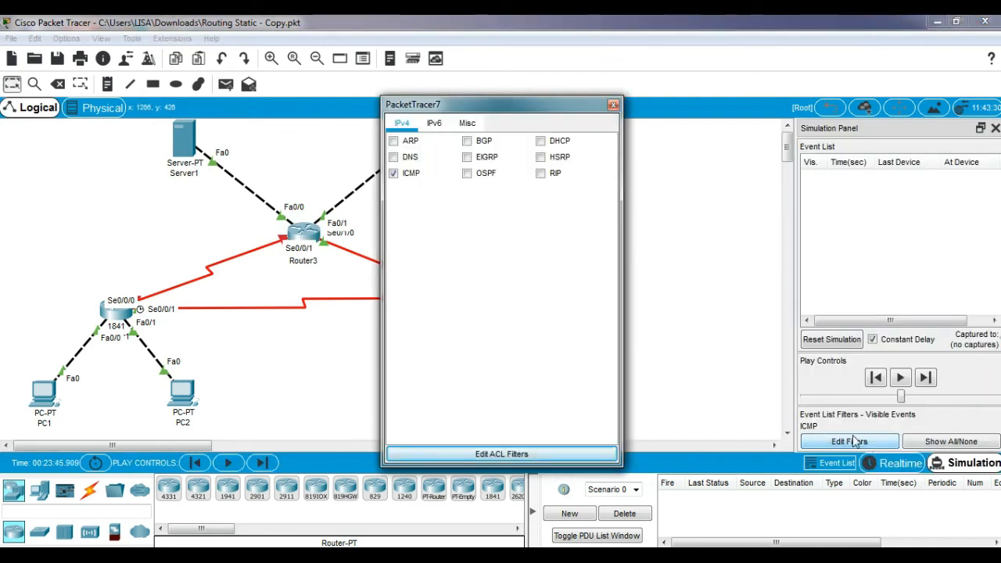
left_click(612, 104)
Send a simple PDU from PC1 to PC2 and advance it event by event until the reply returns to PC1
left_click(226, 85)
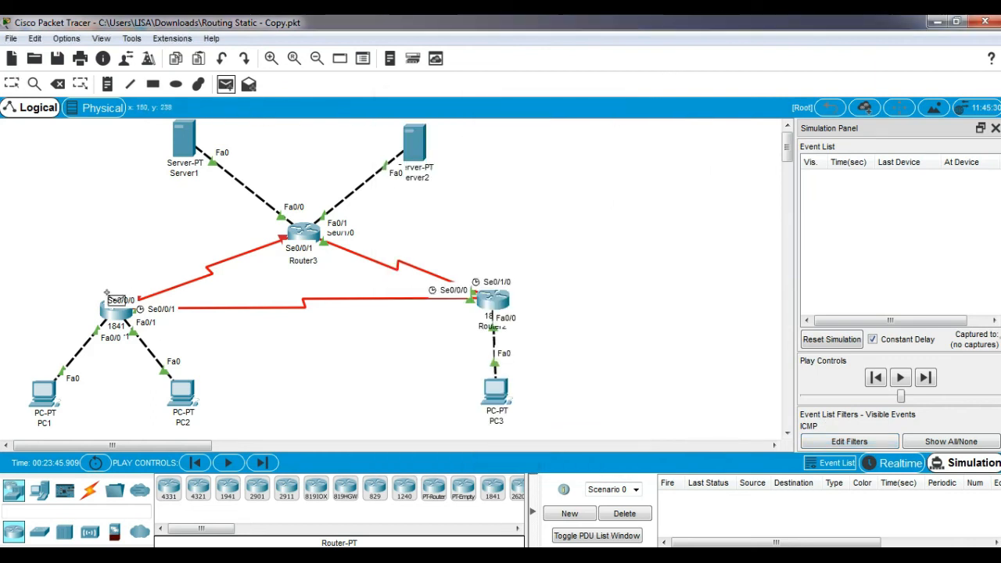
left_click(47, 395)
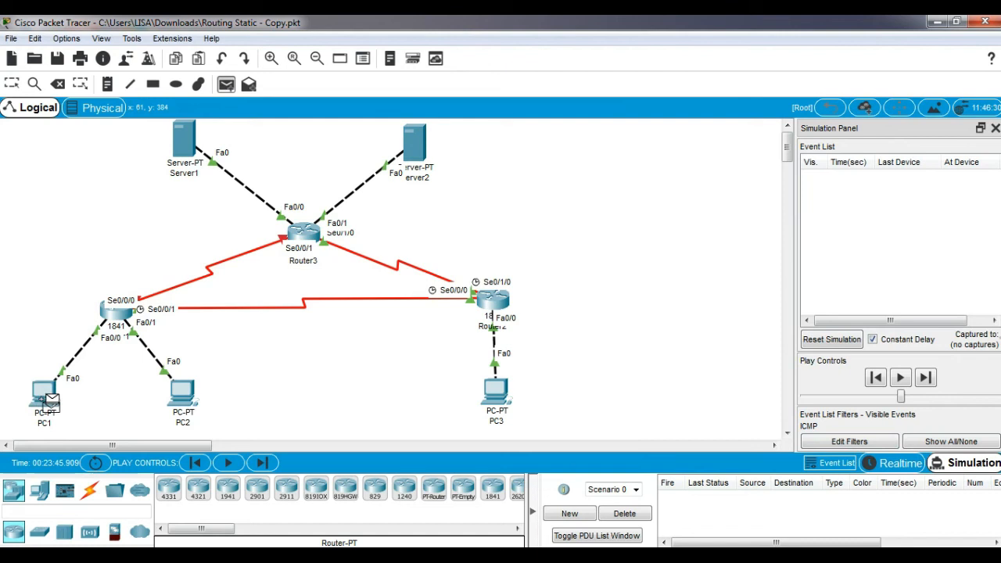
left_click(181, 391)
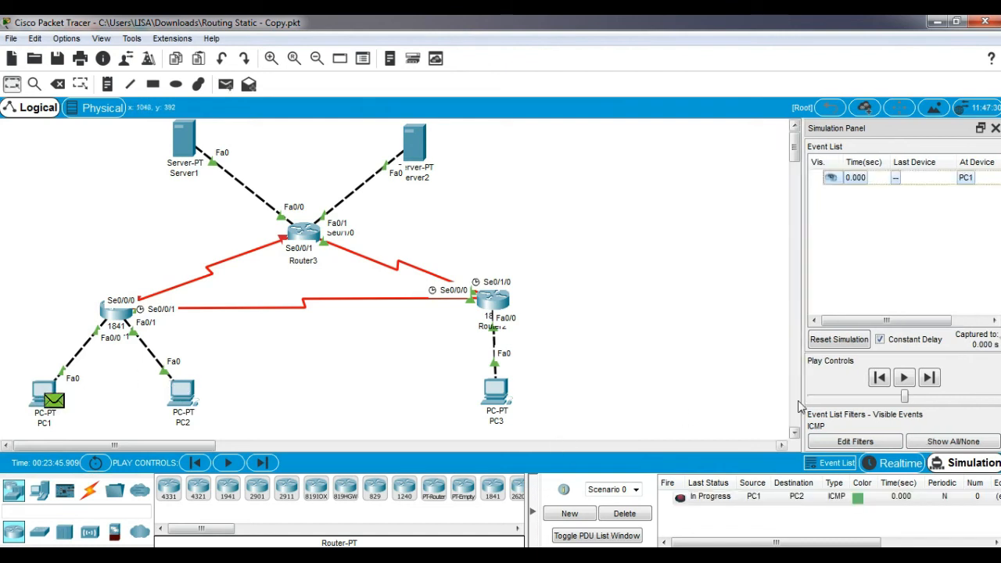
left_click(929, 378)
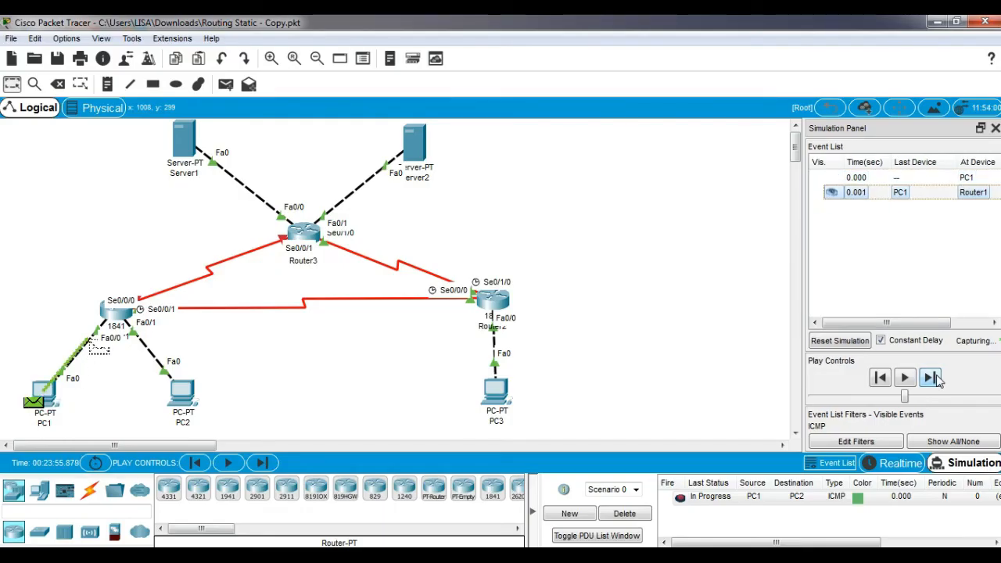
left_click(929, 378)
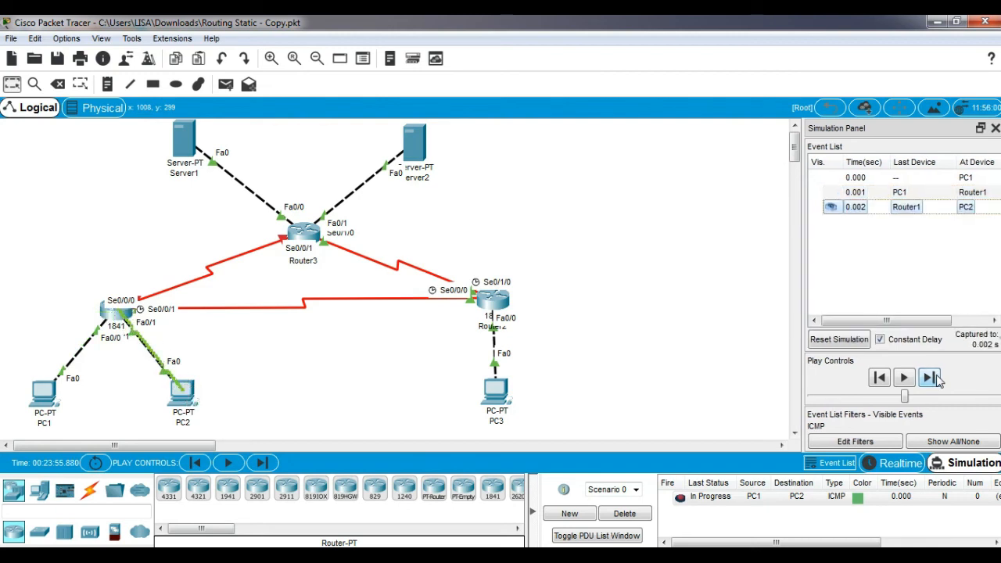
left_click(935, 378)
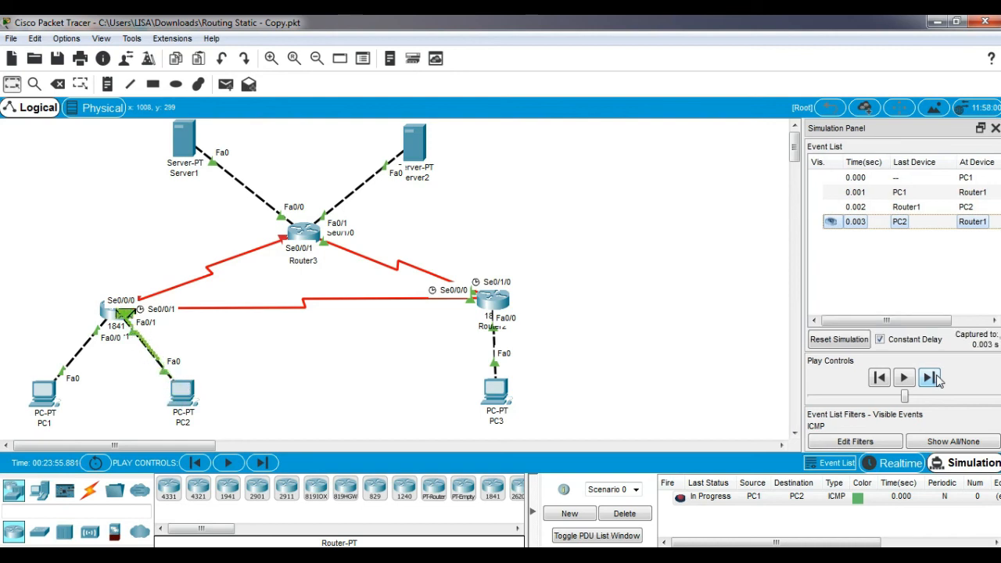
left_click(929, 377)
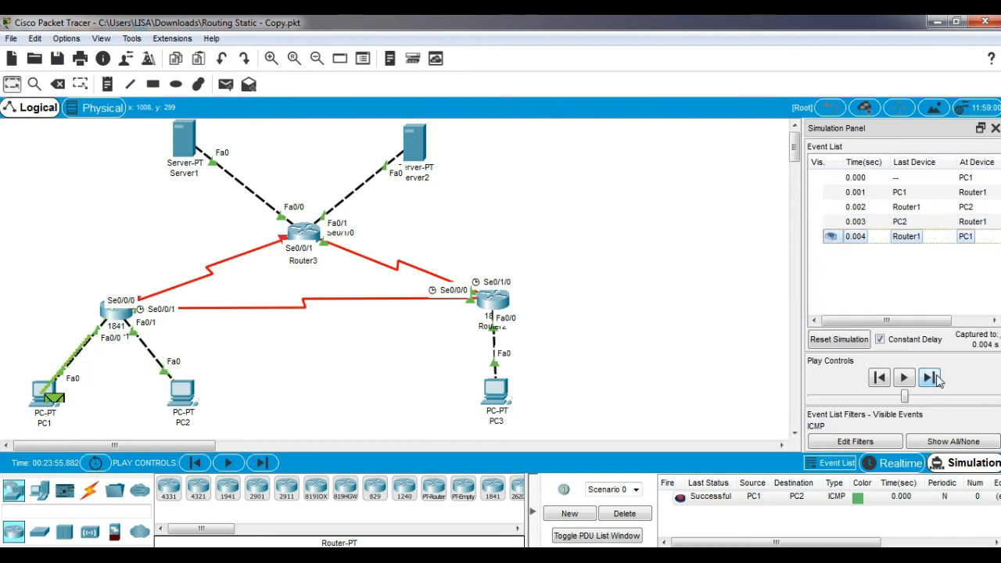
Delete the PC1-to-PC2 test scenario and add a simple PDU from PC1 to PC3
left_click(622, 514)
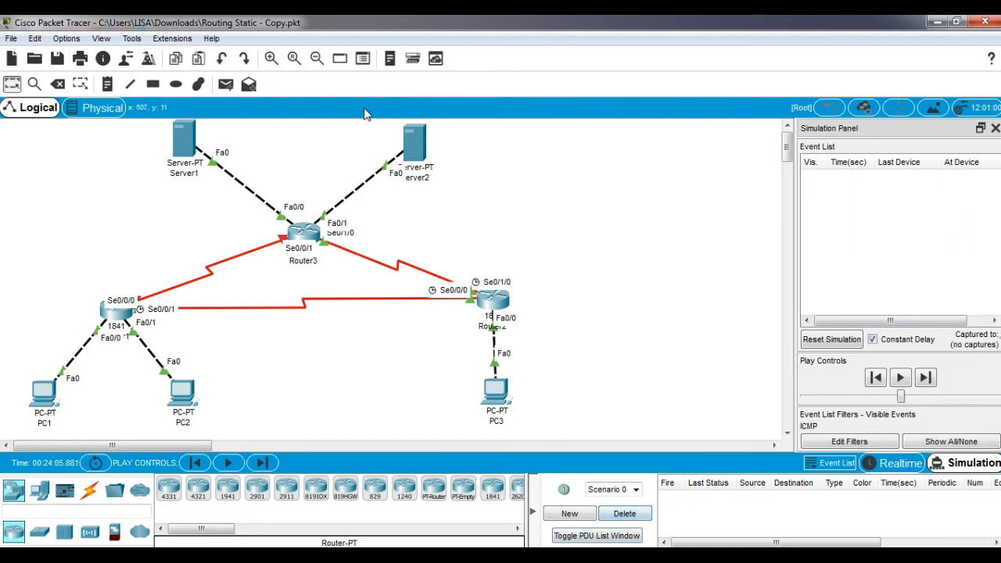
left_click(226, 83)
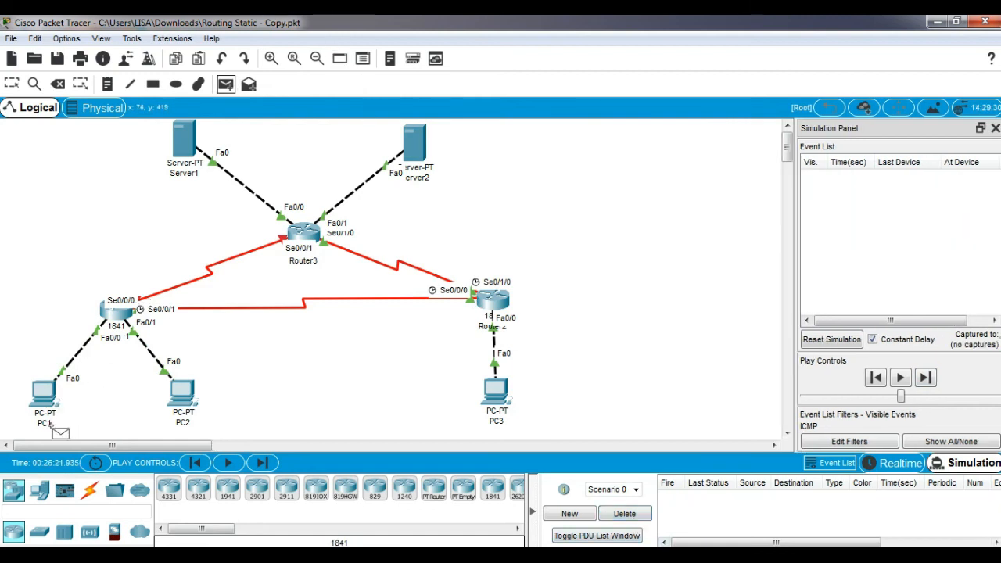
left_click(44, 393)
left_click(495, 393)
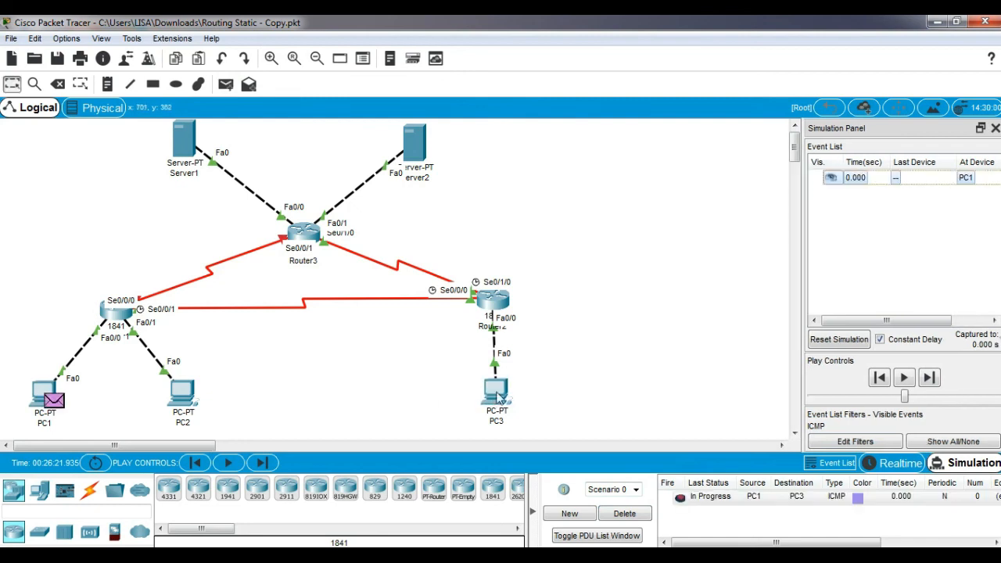
Advance the PC1-to-PC3 packet event by event until its reply returns to PC1
left_click(929, 379)
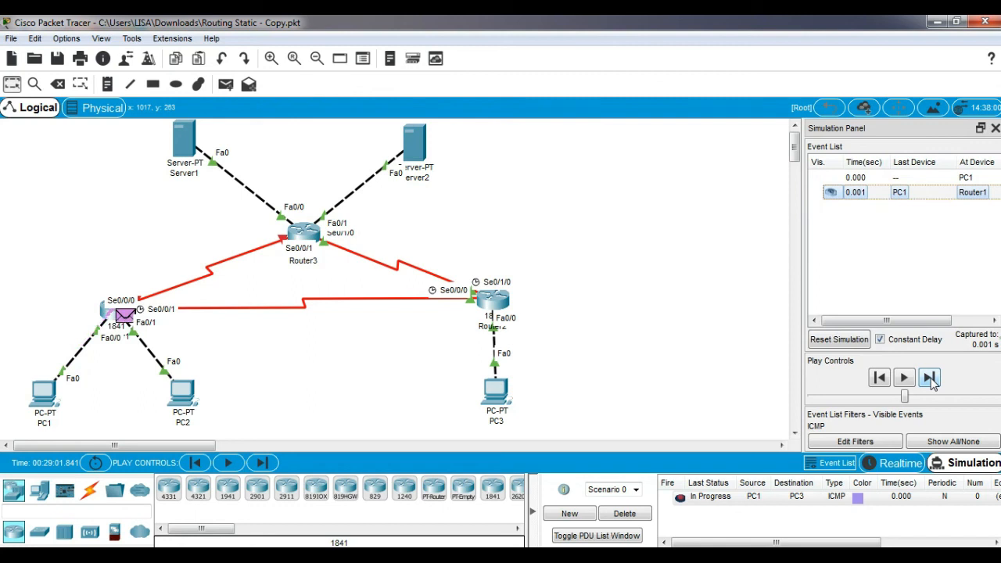
left_click(929, 379)
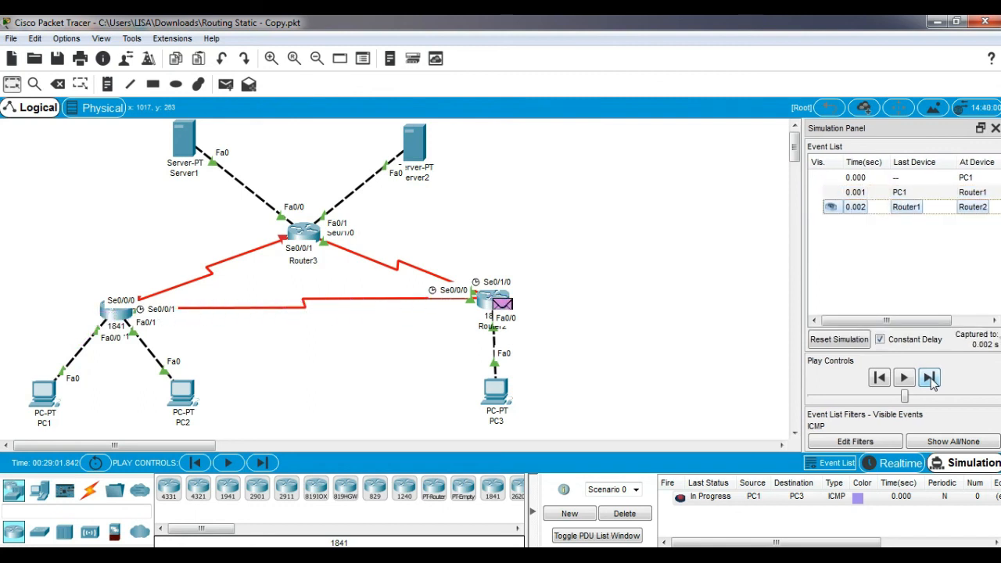
left_click(930, 378)
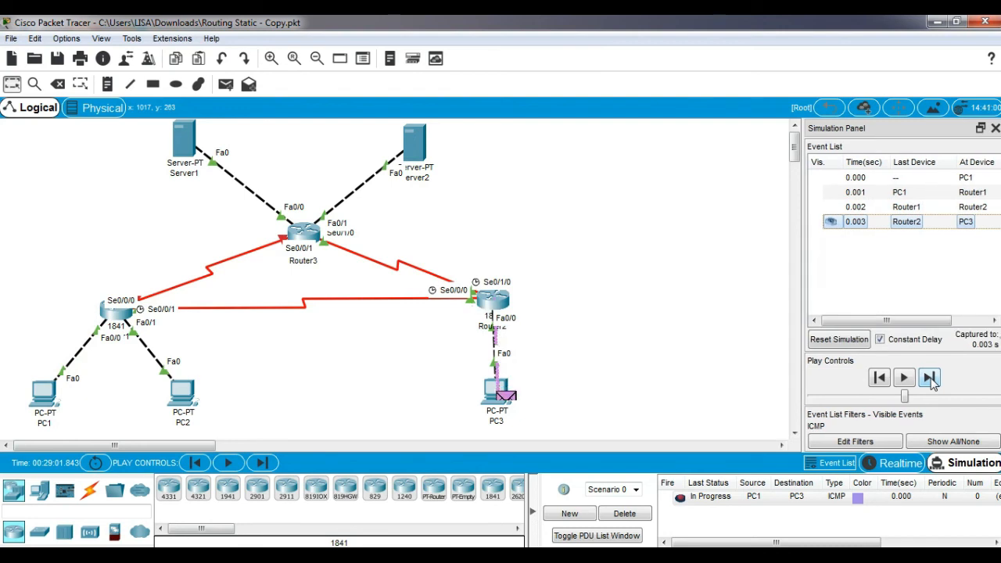
left_click(930, 378)
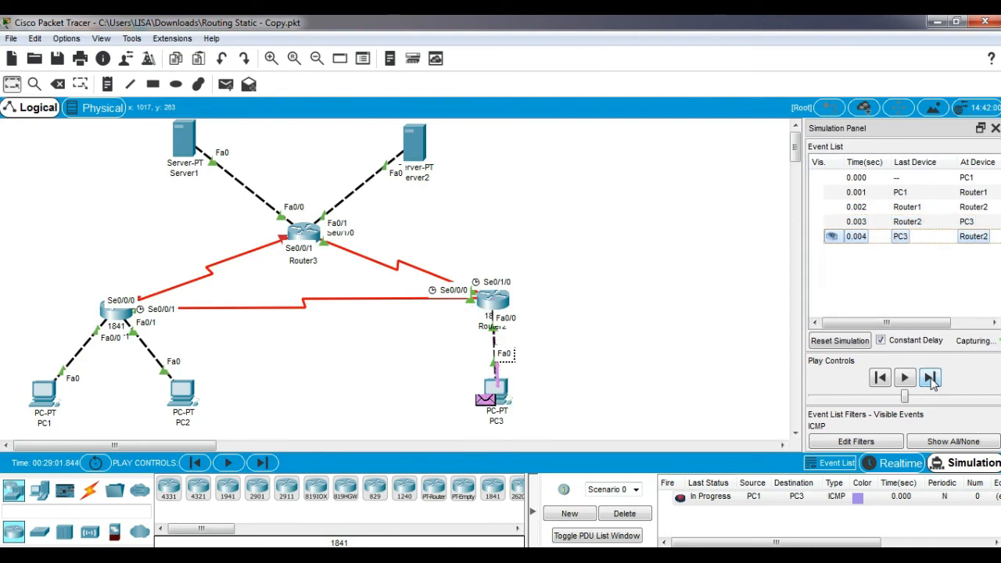
left_click(929, 379)
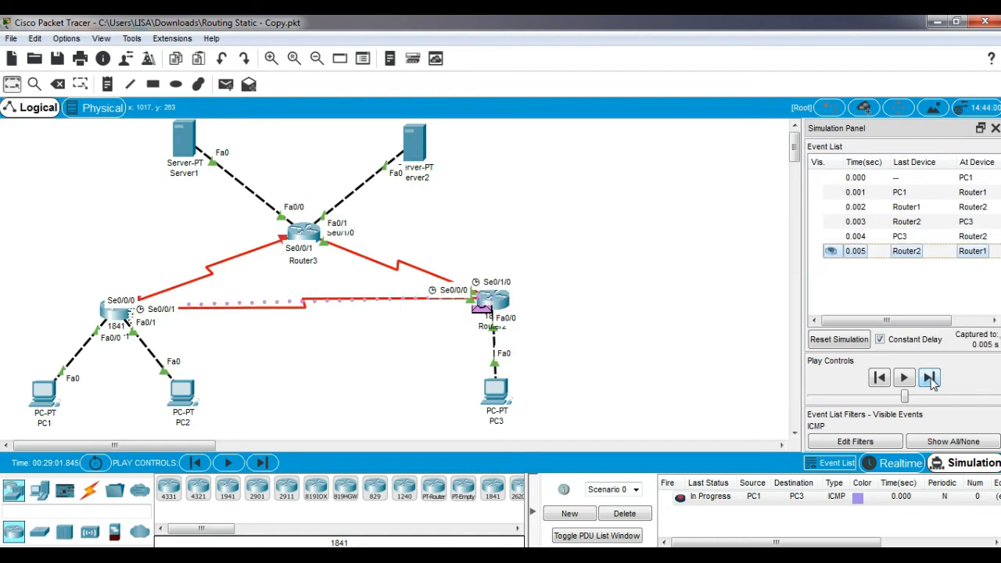
left_click(930, 378)
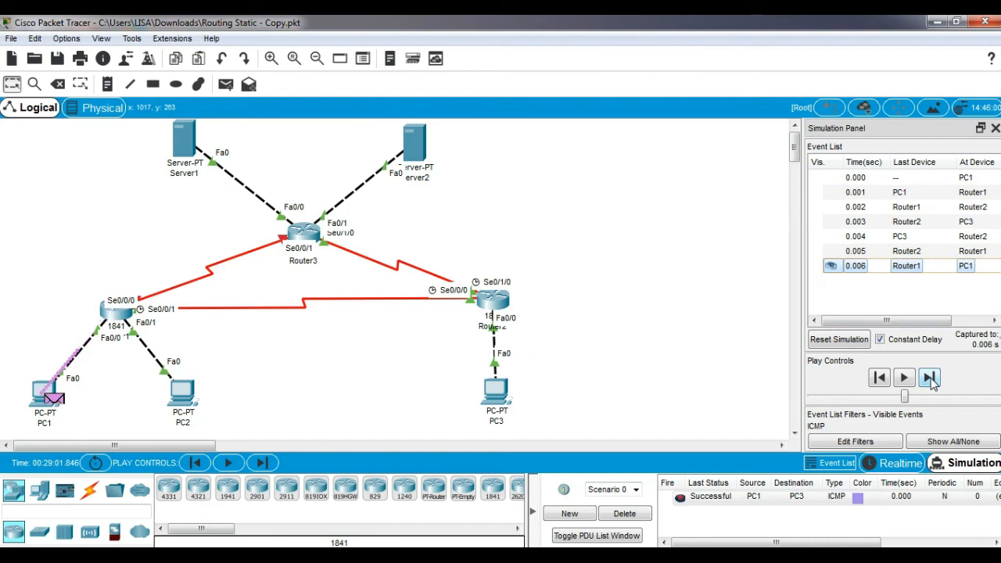
Delete the PC1-to-PC3 test scenario and add a simple PDU from PC1 to Server1
left_click(643, 516)
left_click(225, 84)
left_click(44, 393)
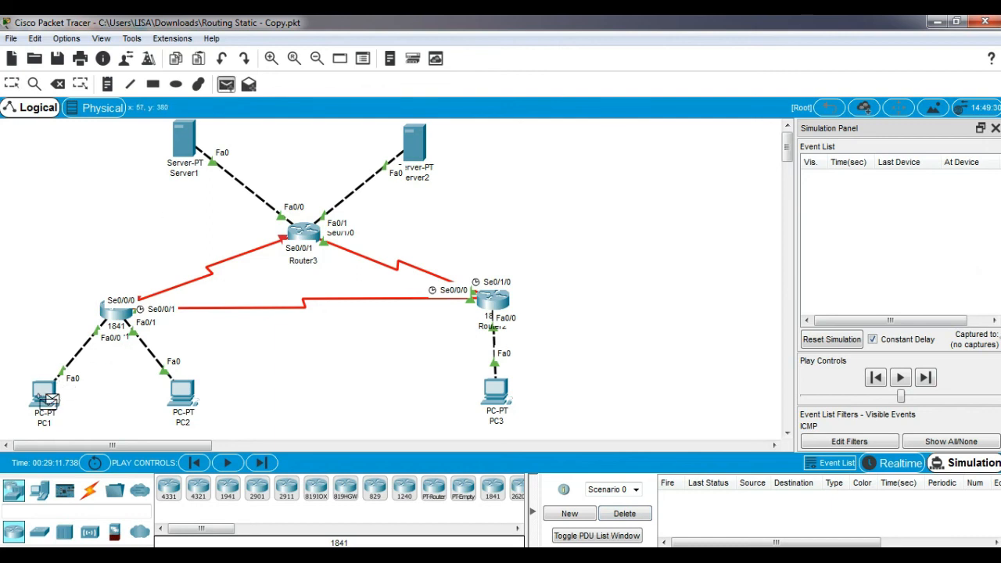
left_click(188, 147)
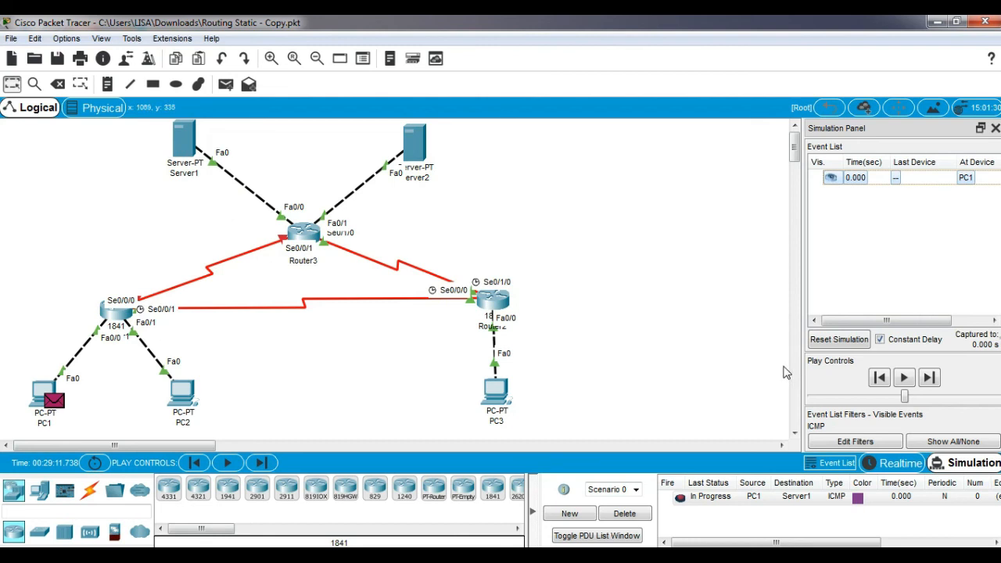
Advance the PC1-to-Server1 packet event by event until its reply returns to PC1, following its path around the disabled link
left_click(934, 380)
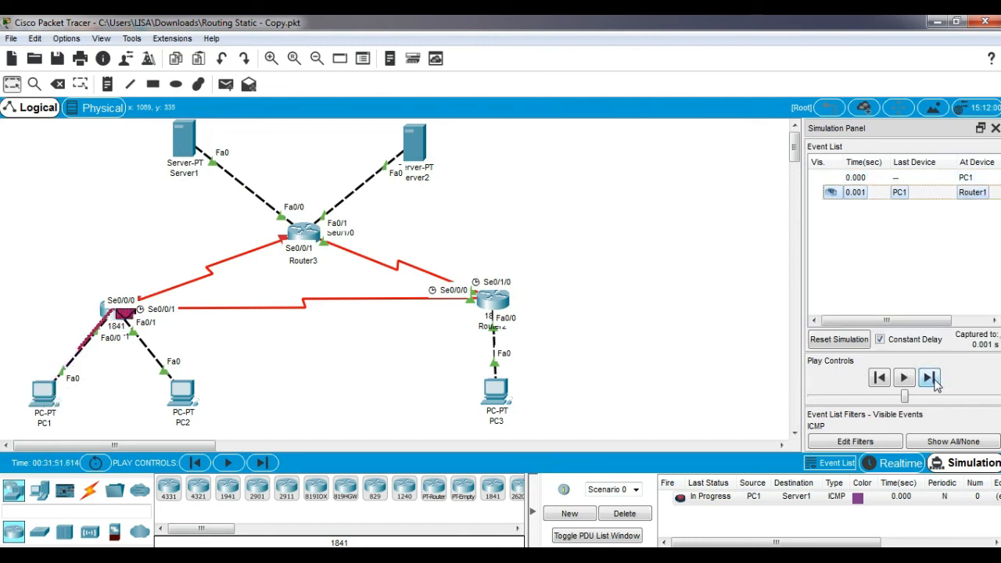
left_click(931, 378)
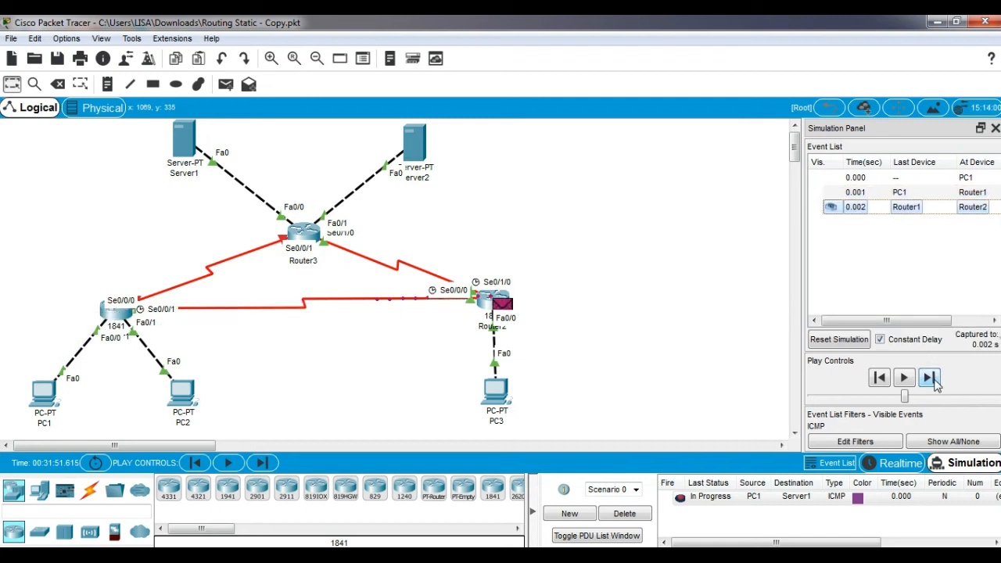
left_click(930, 378)
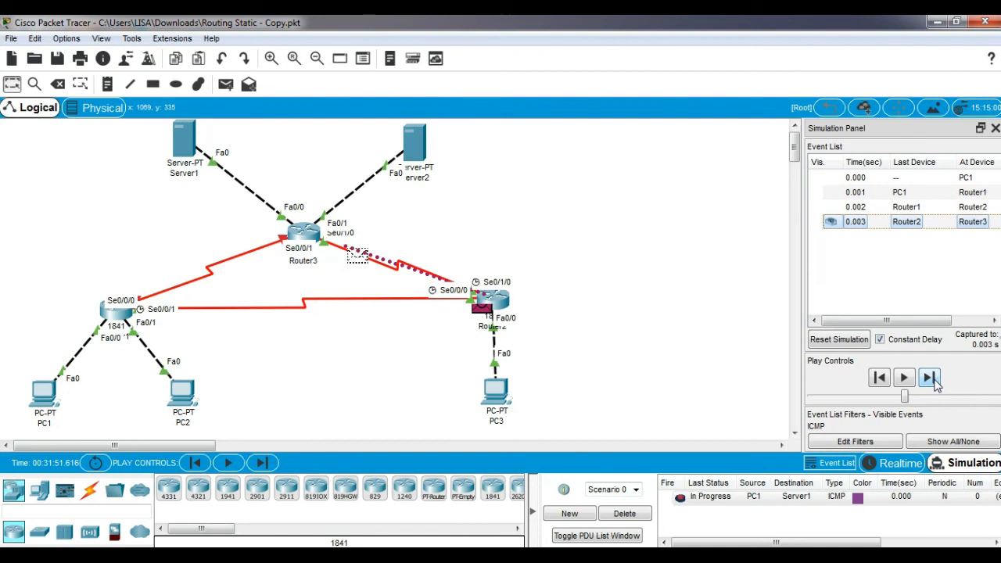
left_click(931, 378)
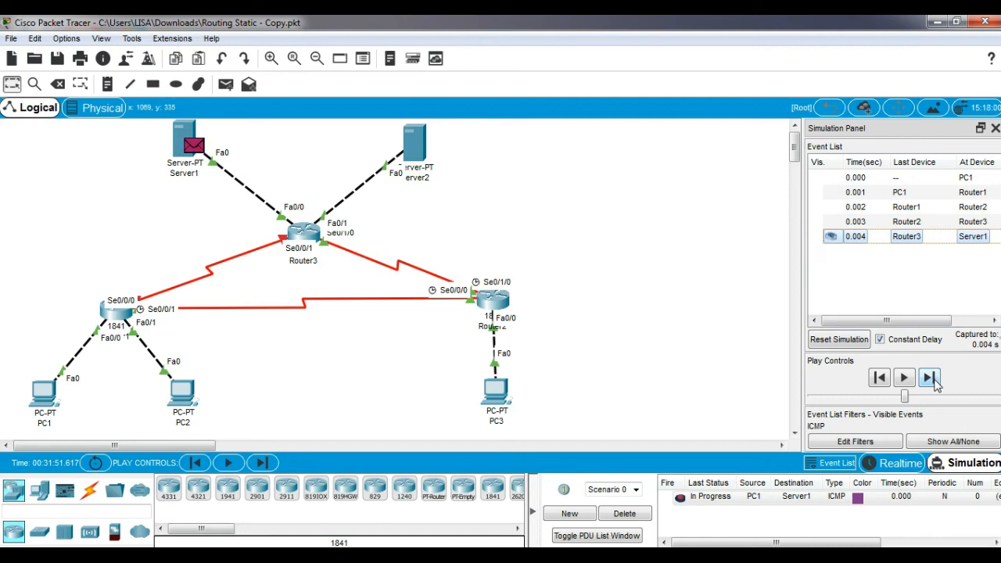
left_click(930, 378)
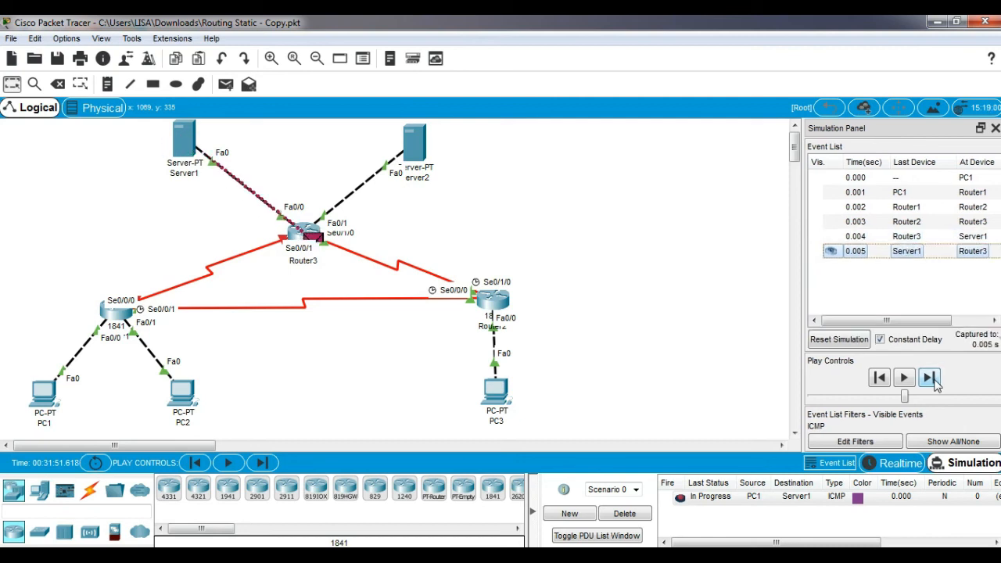
left_click(934, 380)
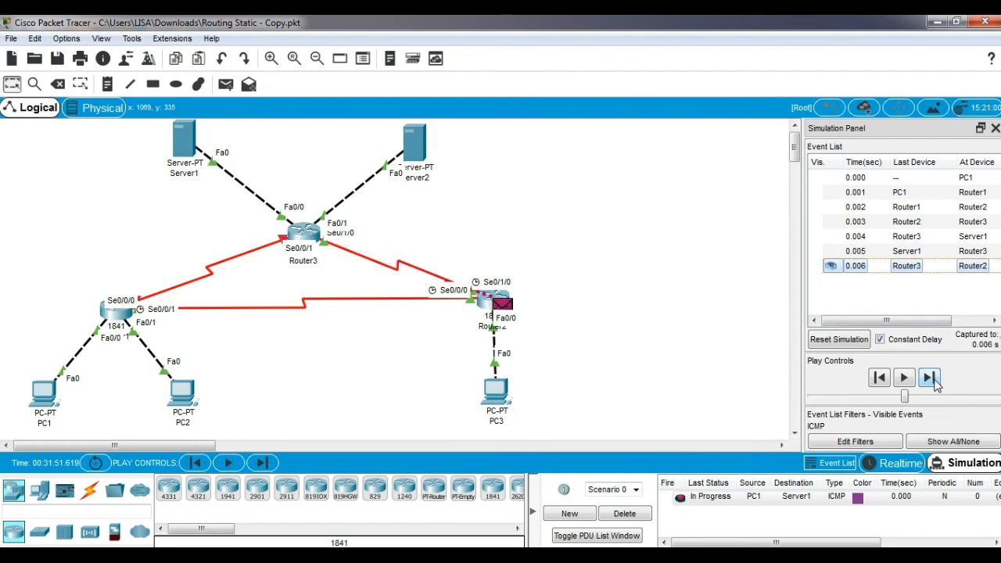
left_click(930, 379)
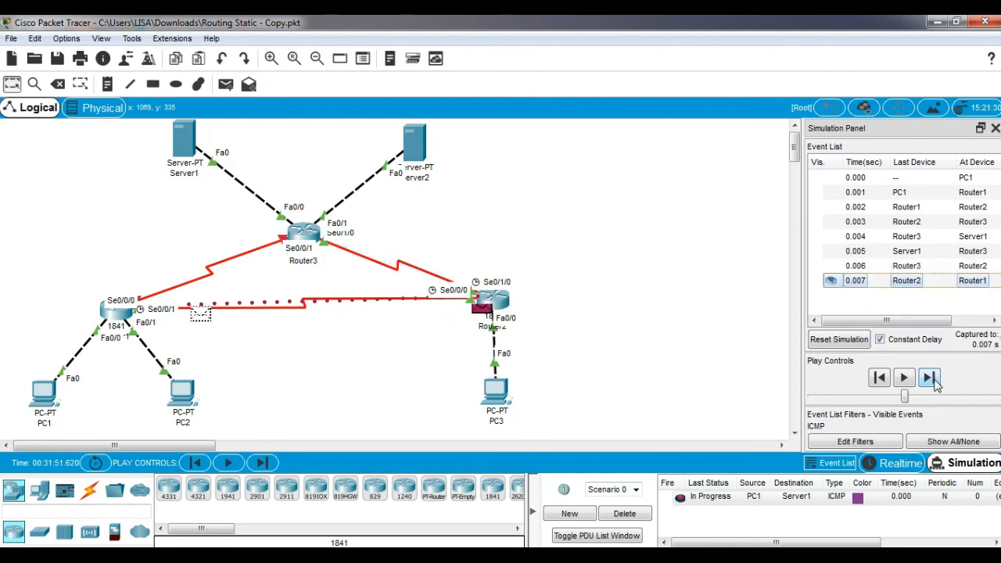
left_click(931, 378)
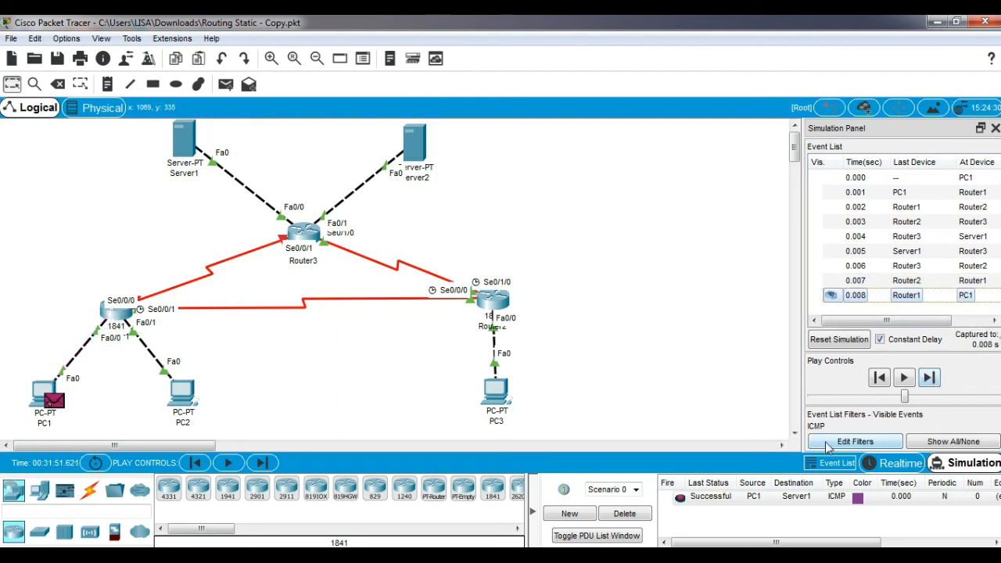
Delete the PC1-to-Server1 test scenario and add a simple PDU from PC3 to PC1
left_click(647, 516)
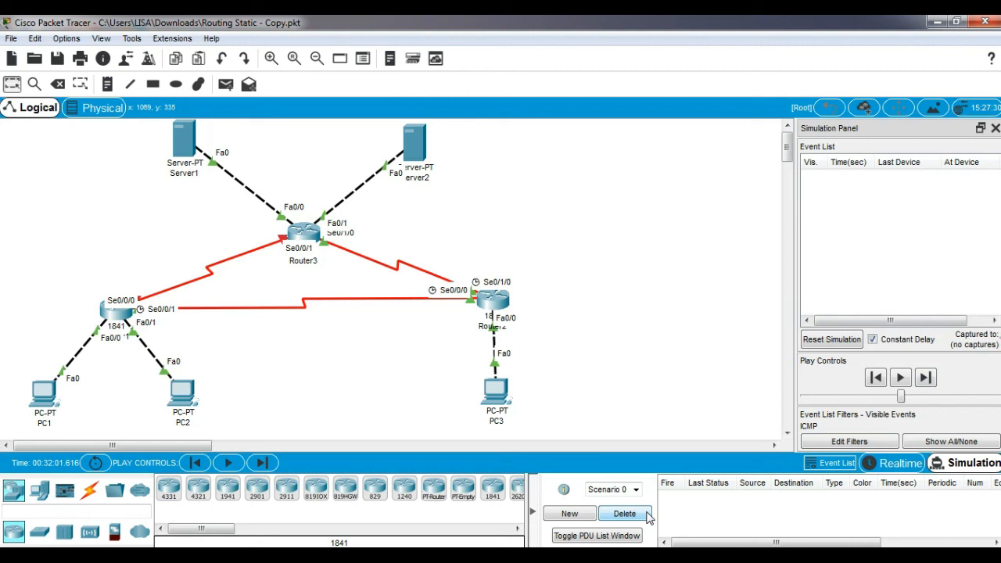
left_click(225, 84)
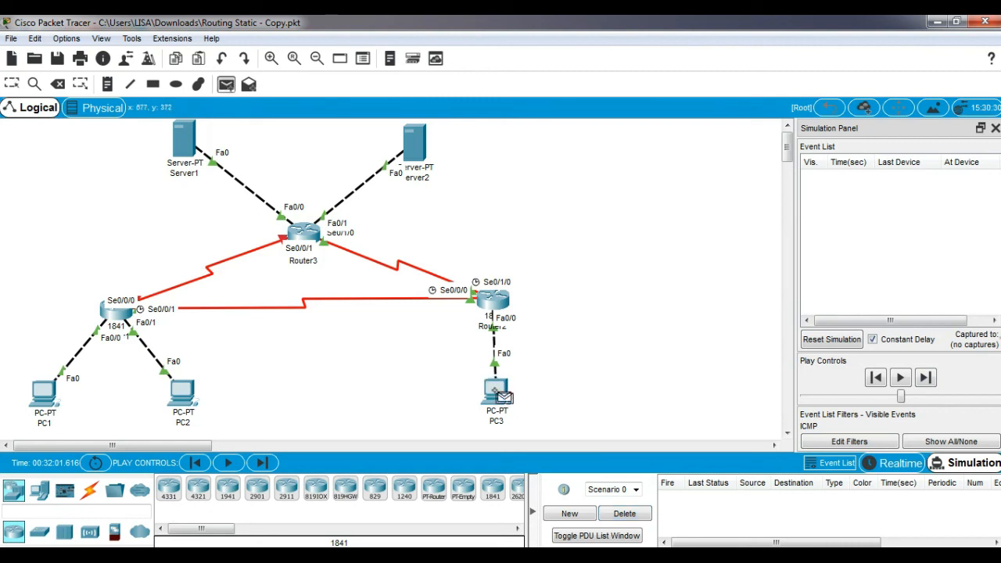
left_click(503, 397)
left_click(51, 398)
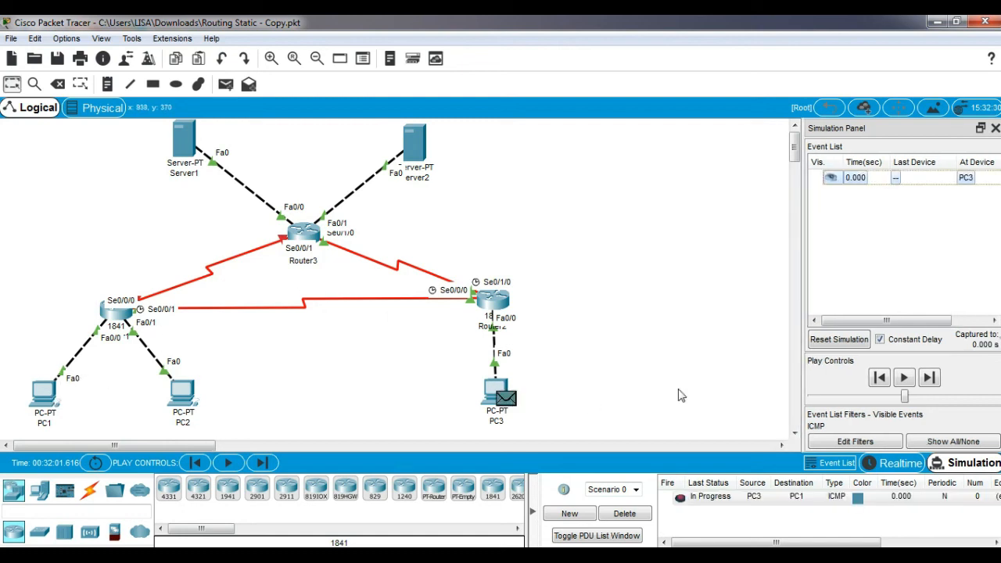
Advance the PC3-to-PC1 packet event by event until its reply returns to PC3
left_click(930, 383)
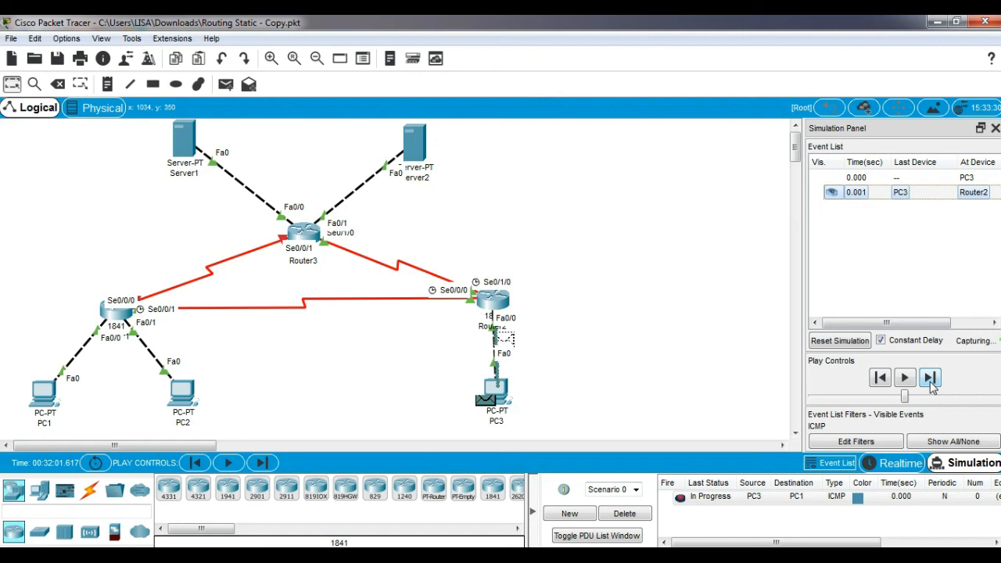
left_click(930, 380)
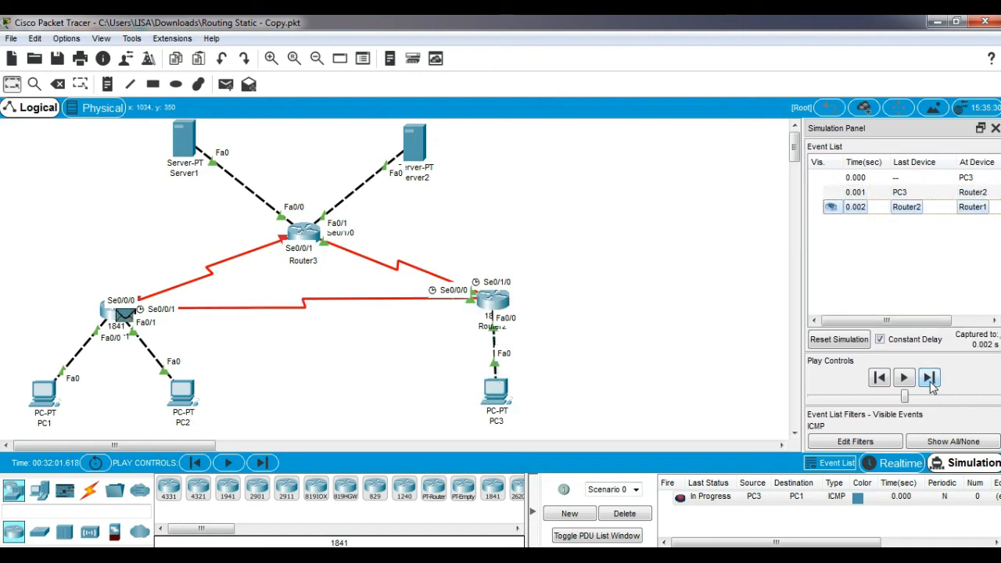
left_click(929, 382)
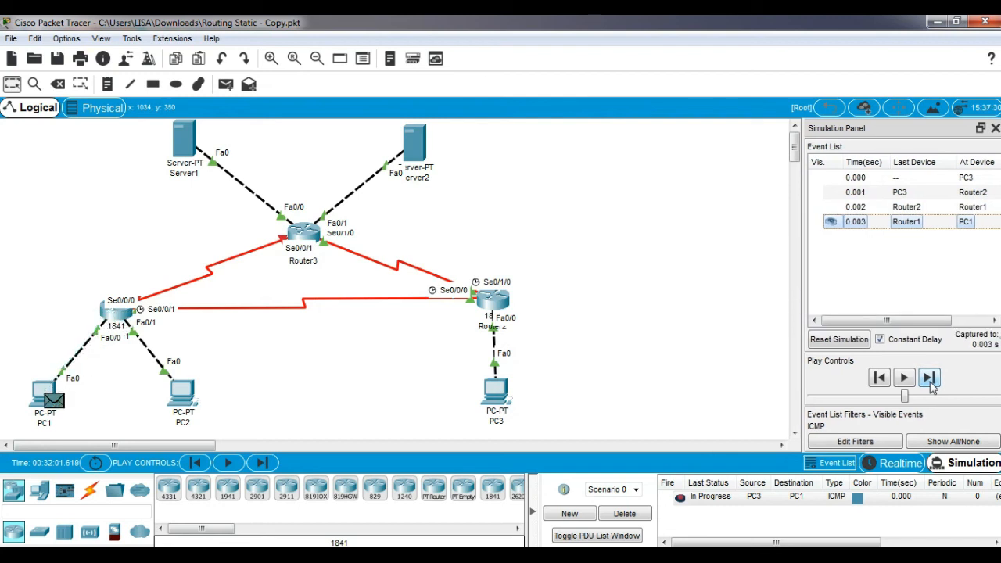
left_click(929, 381)
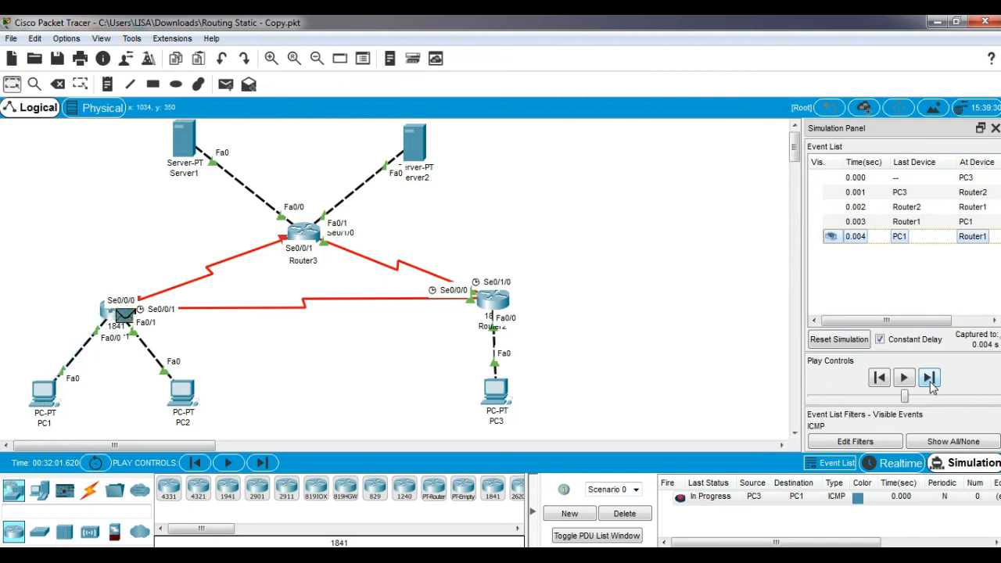
left_click(930, 380)
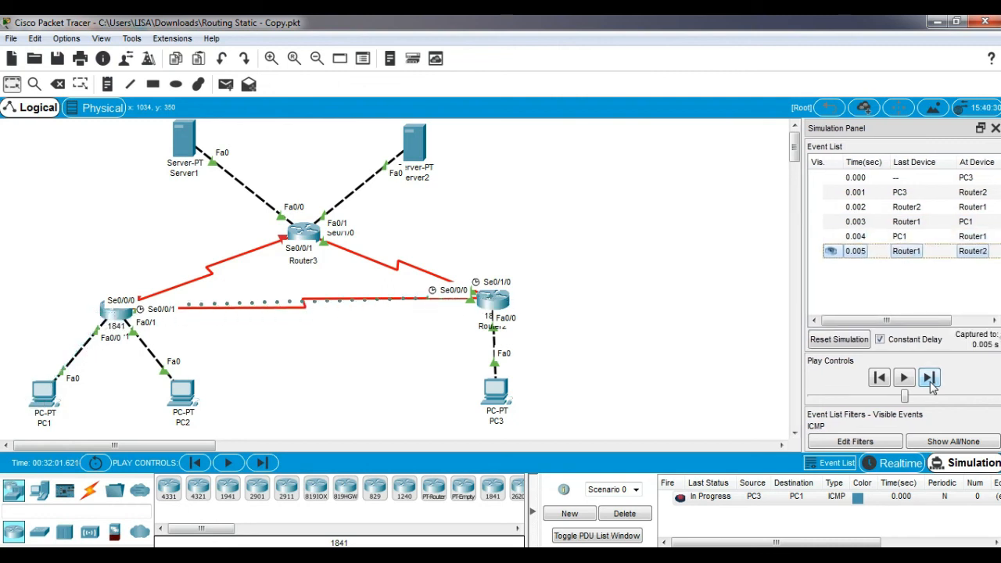
left_click(929, 381)
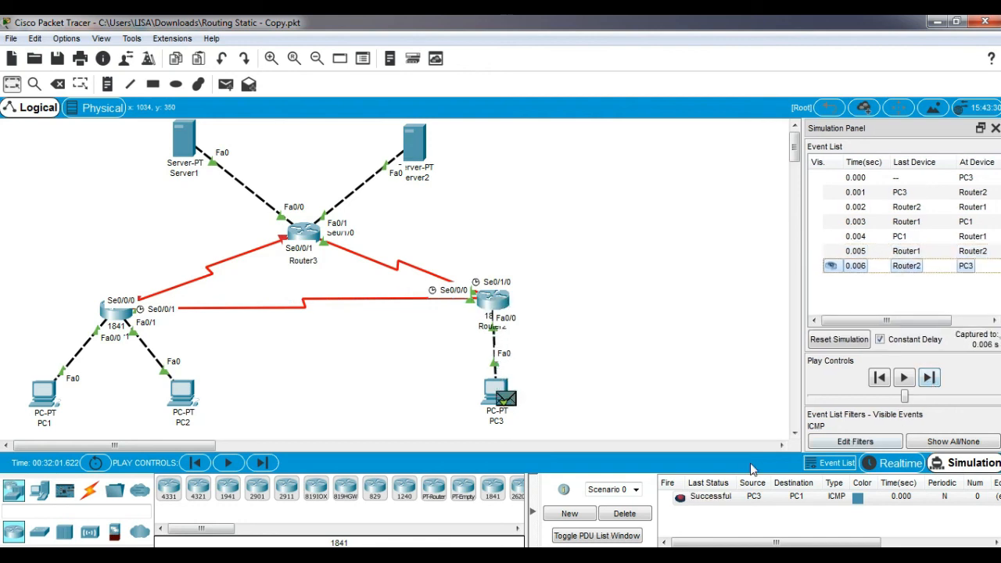
Delete the PC3-to-PC1 test scenario and add a simple PDU from PC3 to PC2
left_click(638, 518)
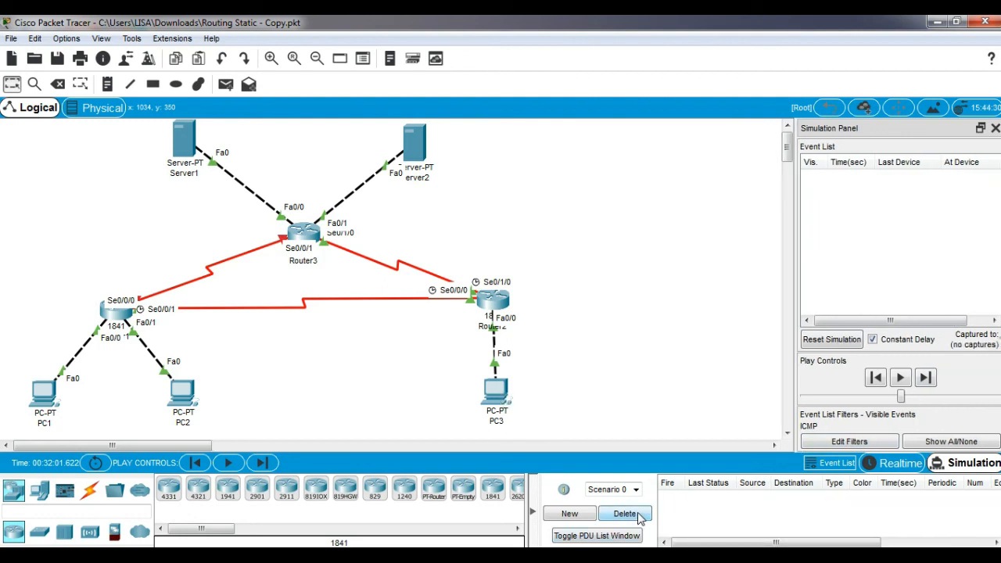
left_click(226, 85)
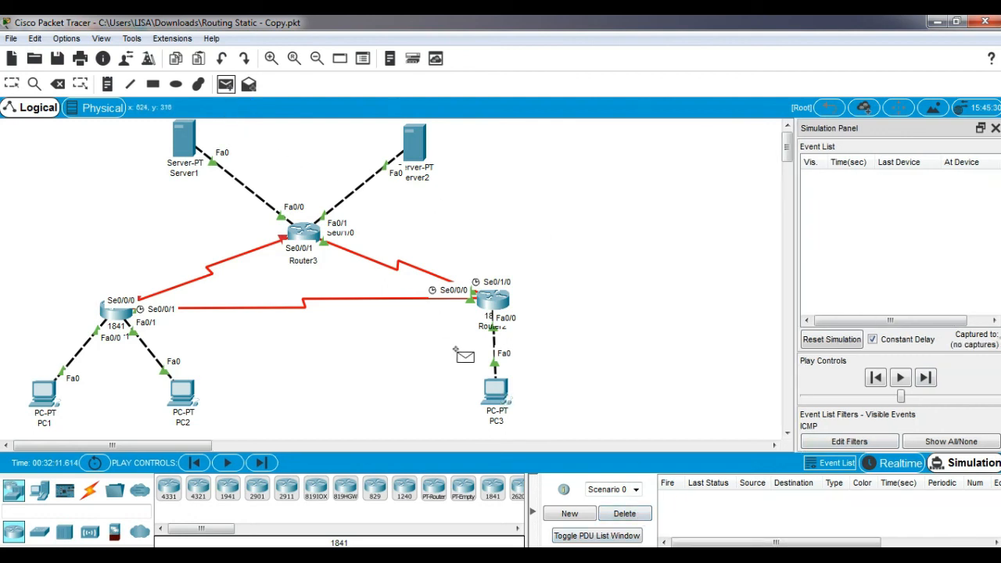
left_click(497, 389)
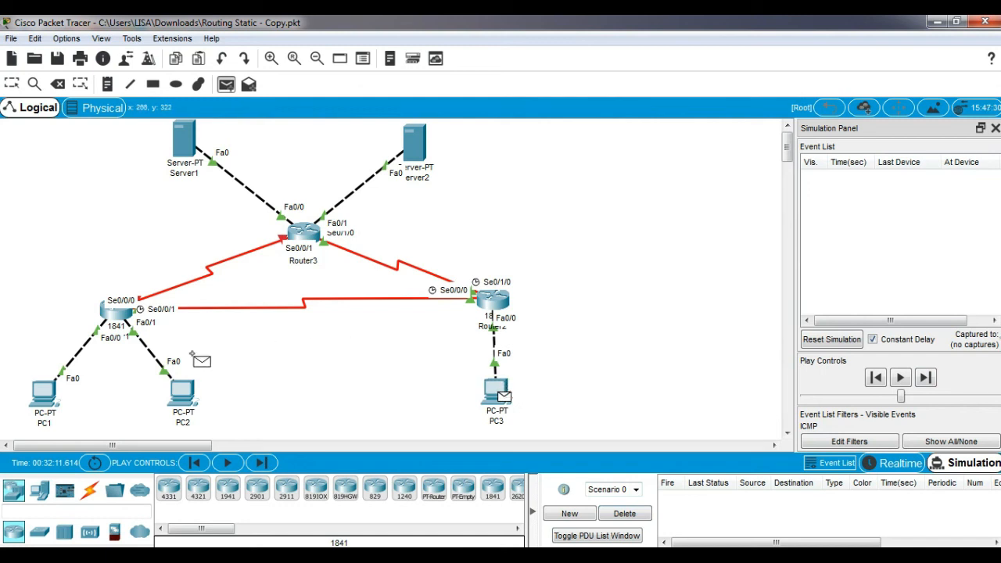
left_click(195, 384)
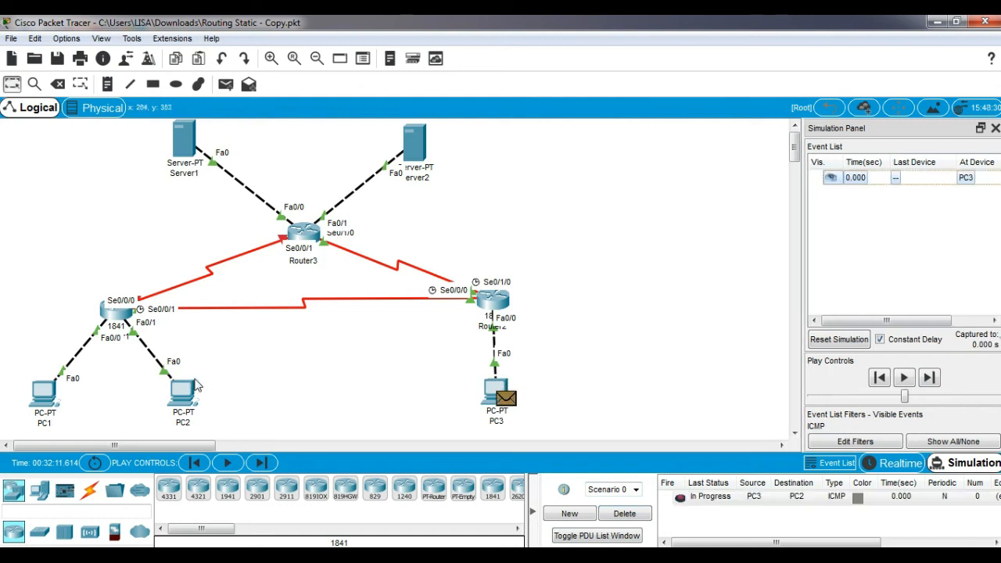
Advance the PC3-to-PC2 packet event by event until its reply returns to PC3
left_click(930, 377)
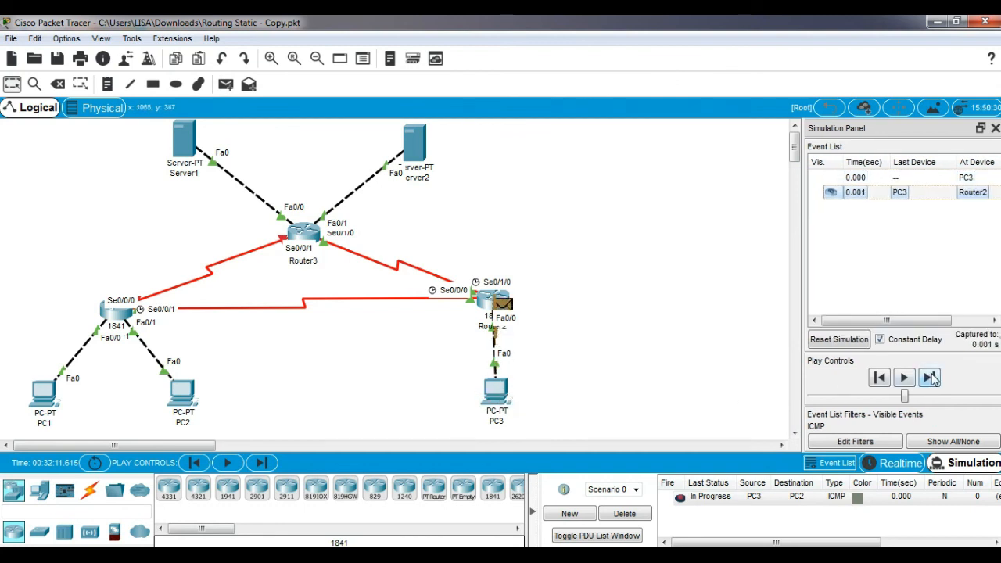
left_click(930, 378)
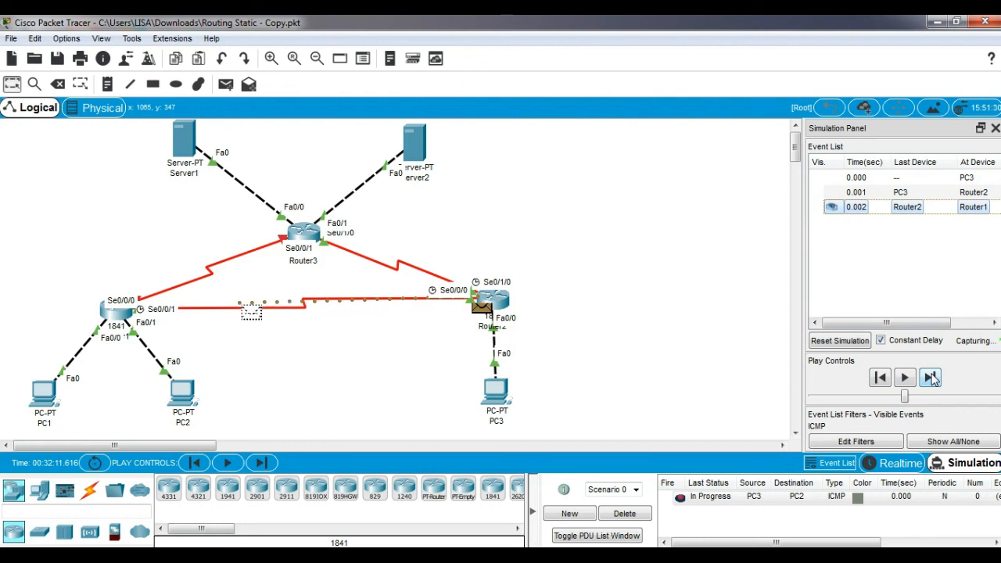
left_click(930, 378)
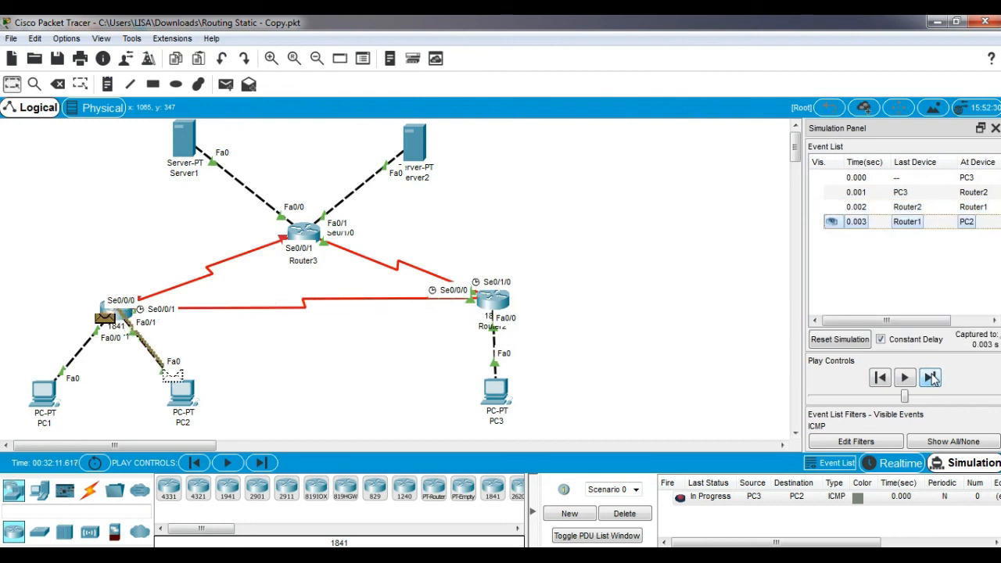
left_click(929, 377)
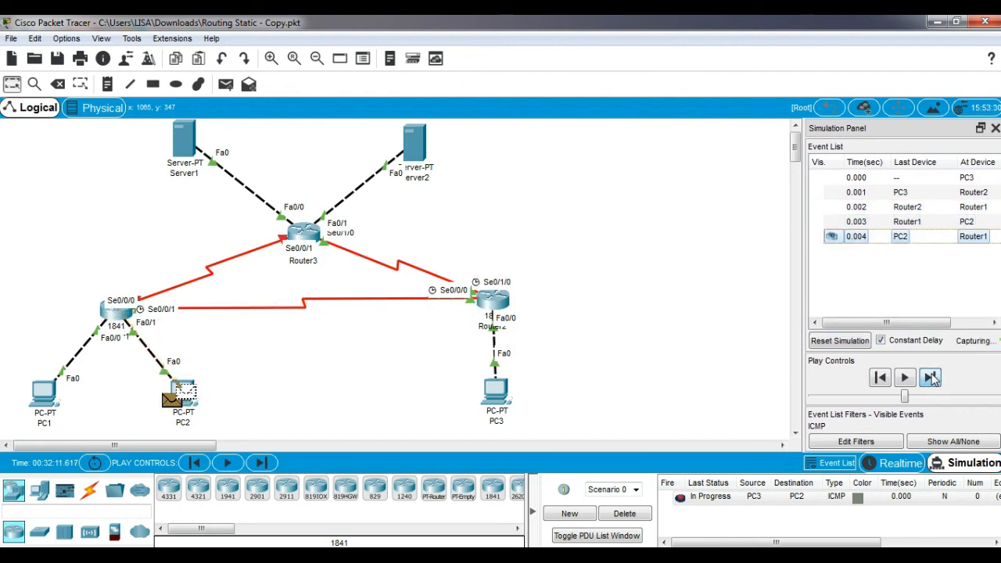
left_click(929, 378)
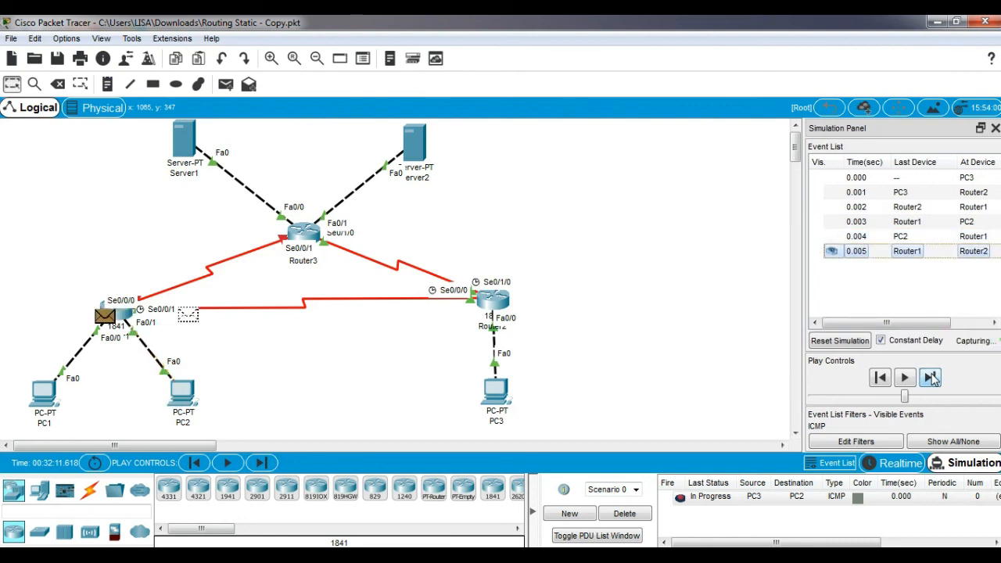
left_click(930, 377)
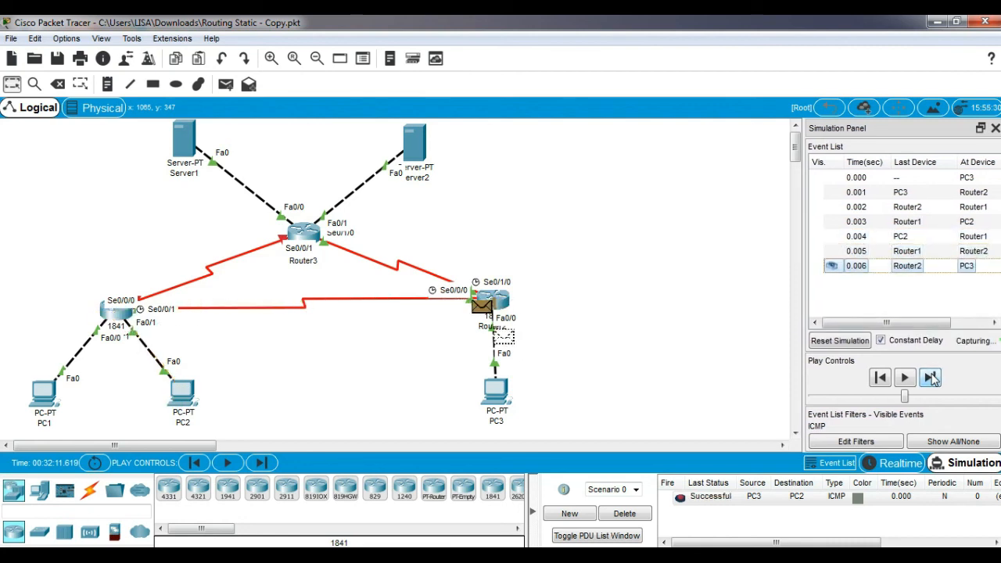
Delete the PC3-to-PC2 test scenario and add a simple PDU from PC3 to Server1
left_click(644, 513)
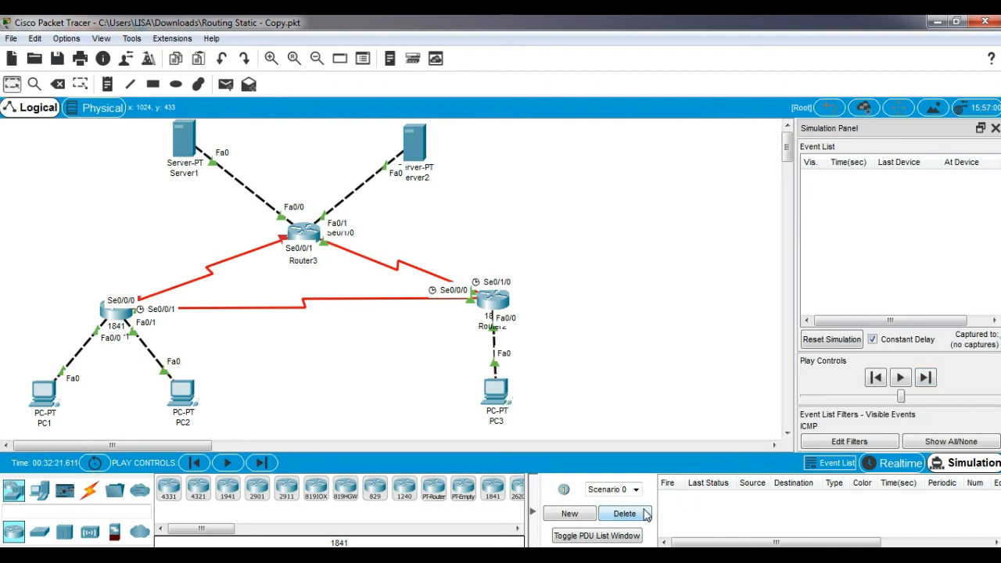
left_click(226, 85)
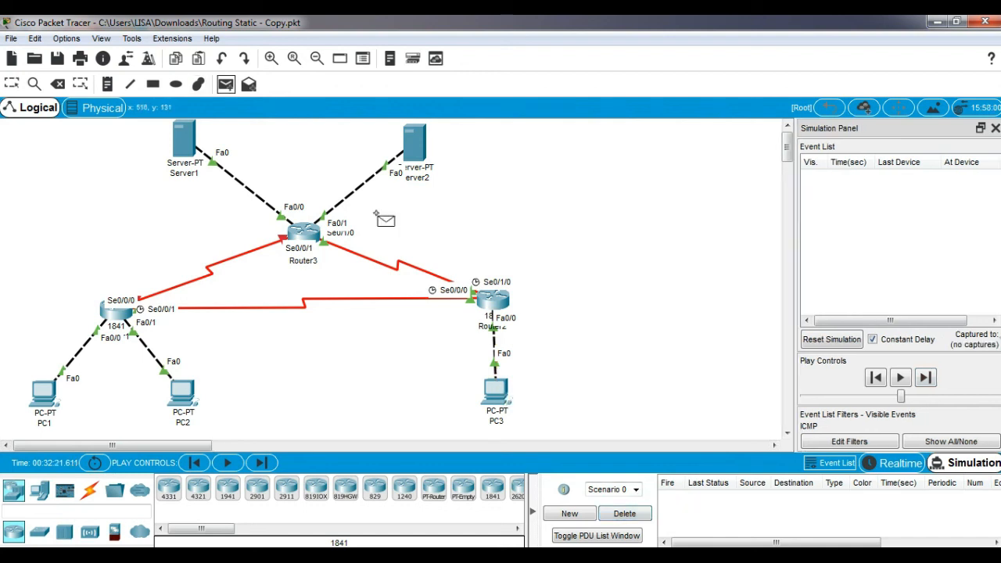
left_click(498, 391)
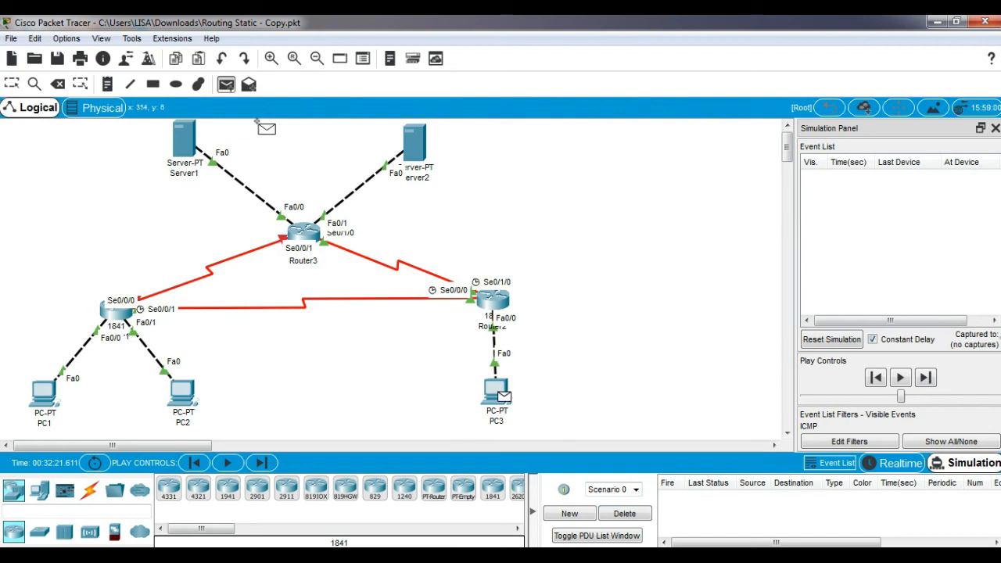
left_click(183, 141)
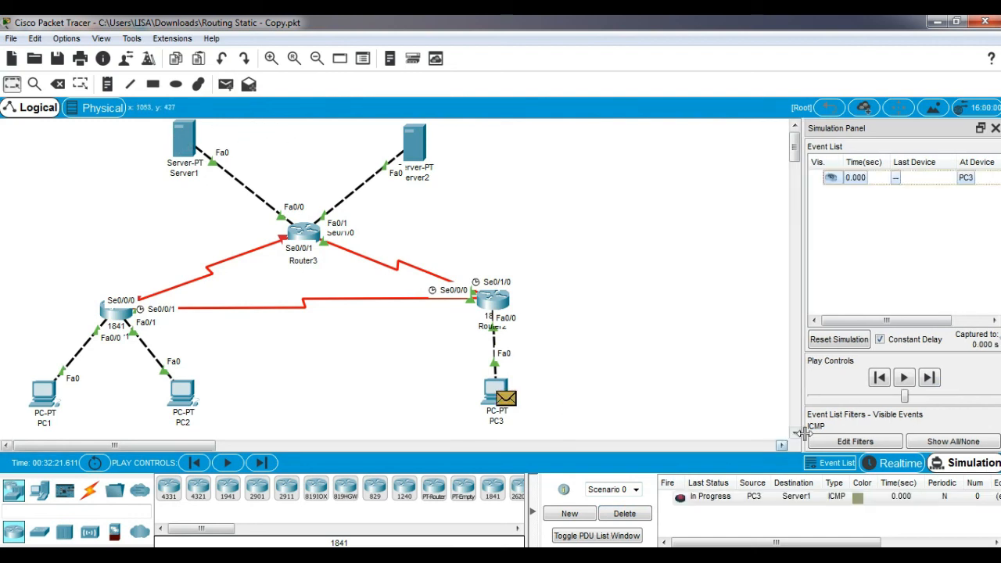
Advance the PC3-to-Server1 packet event by event until its reply returns to PC3
left_click(929, 379)
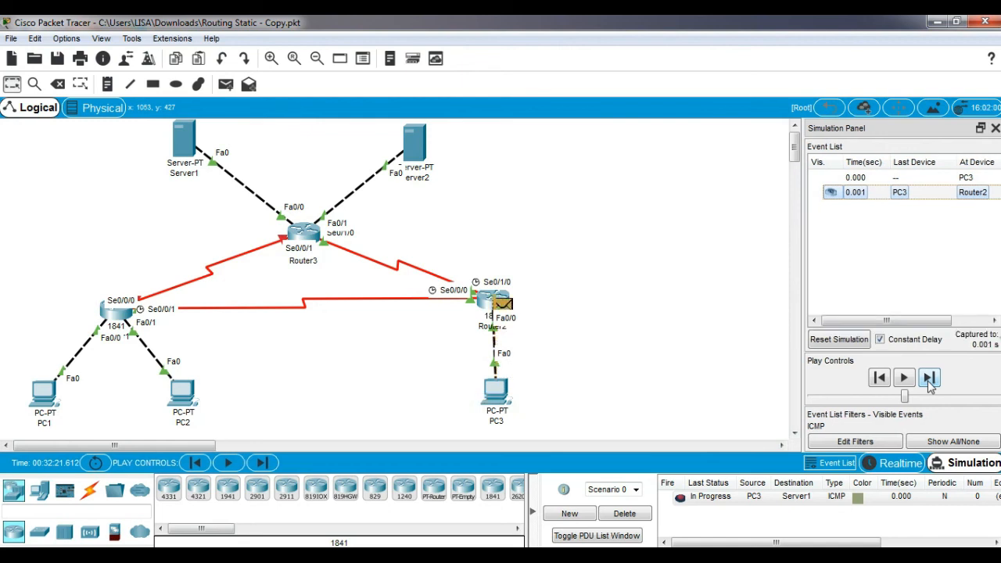
left_click(929, 378)
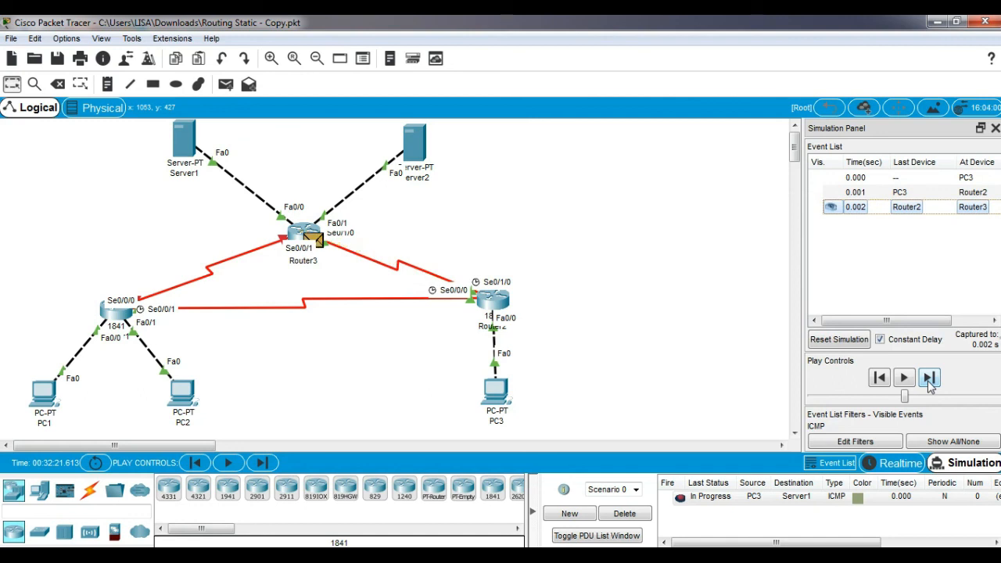
left_click(929, 378)
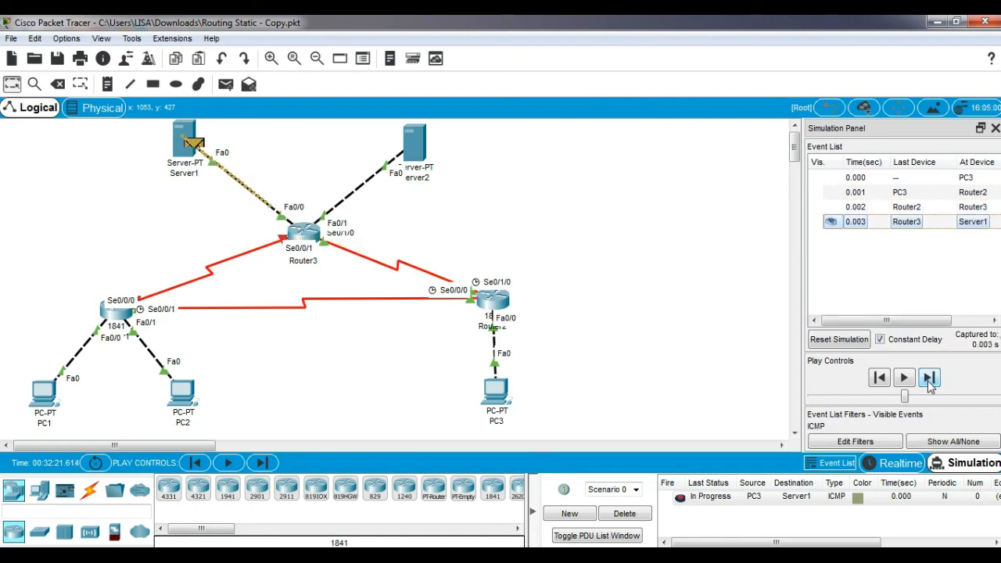
left_click(929, 379)
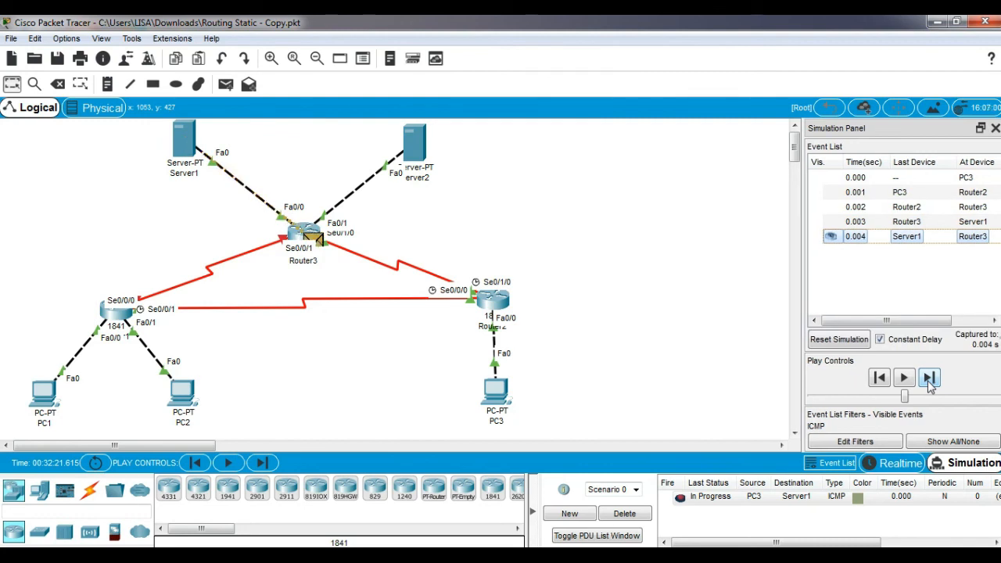
left_click(929, 378)
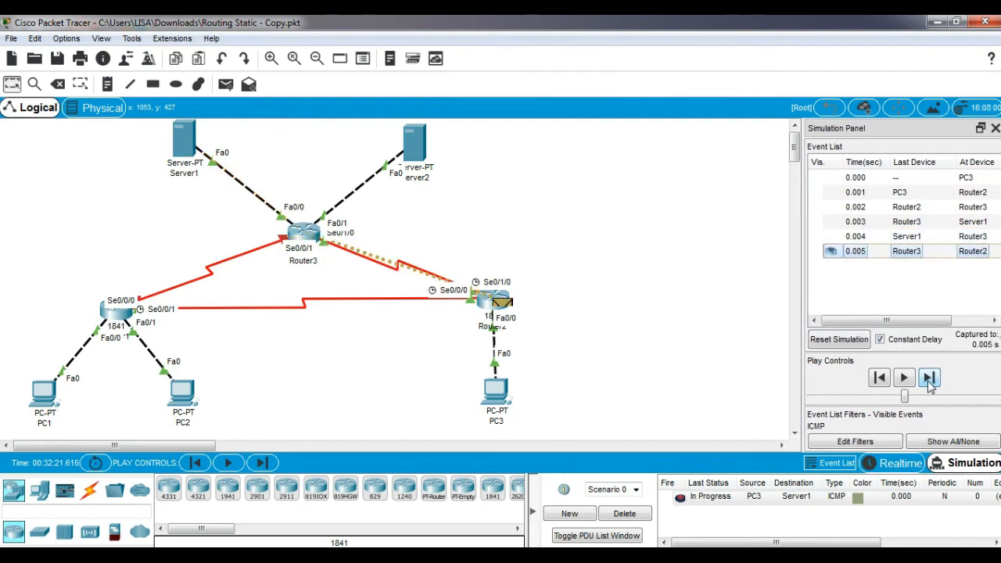
left_click(928, 379)
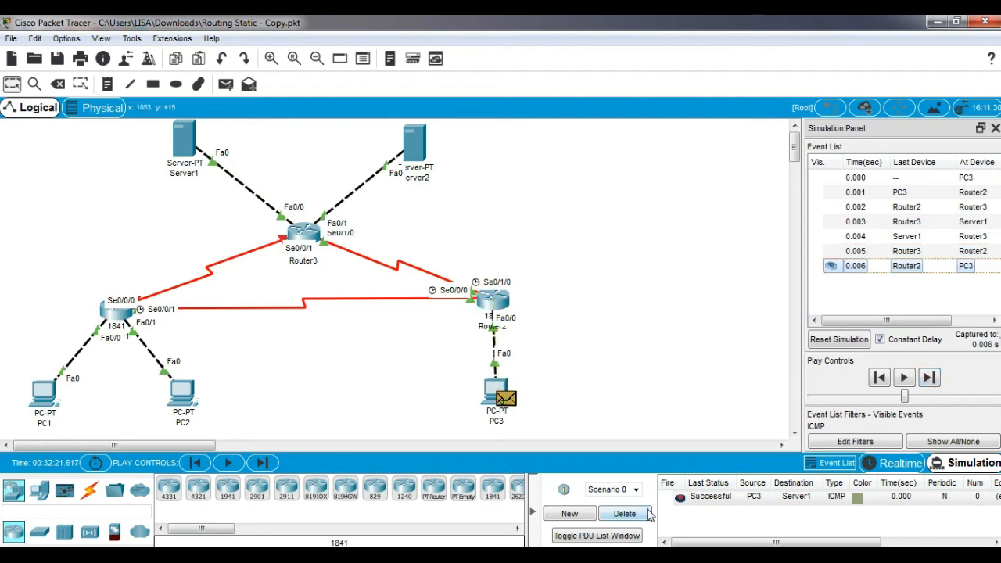
Delete the PC3-to-Server1 test scenario and add a simple PDU from PC3 to Server2
left_click(624, 513)
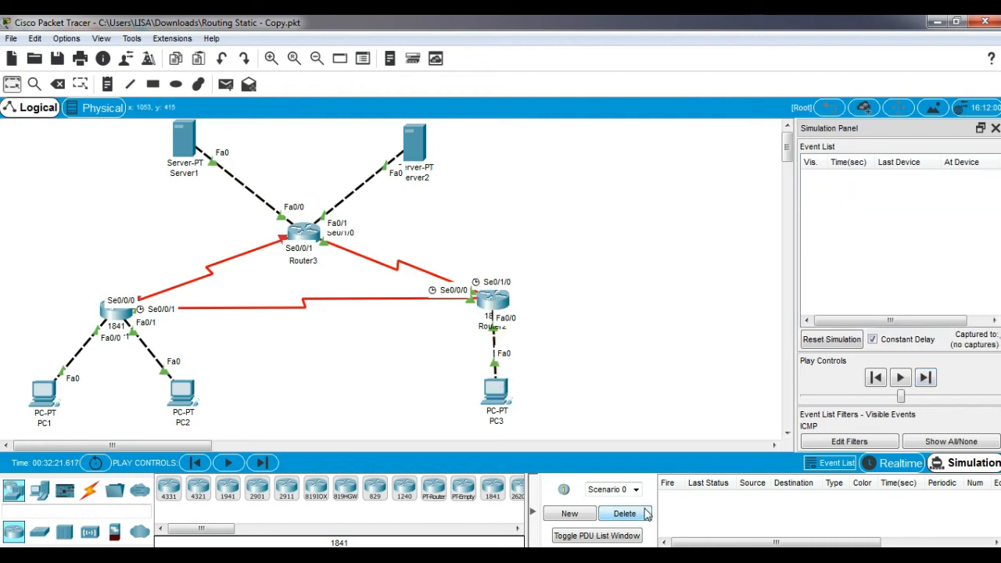
left_click(228, 89)
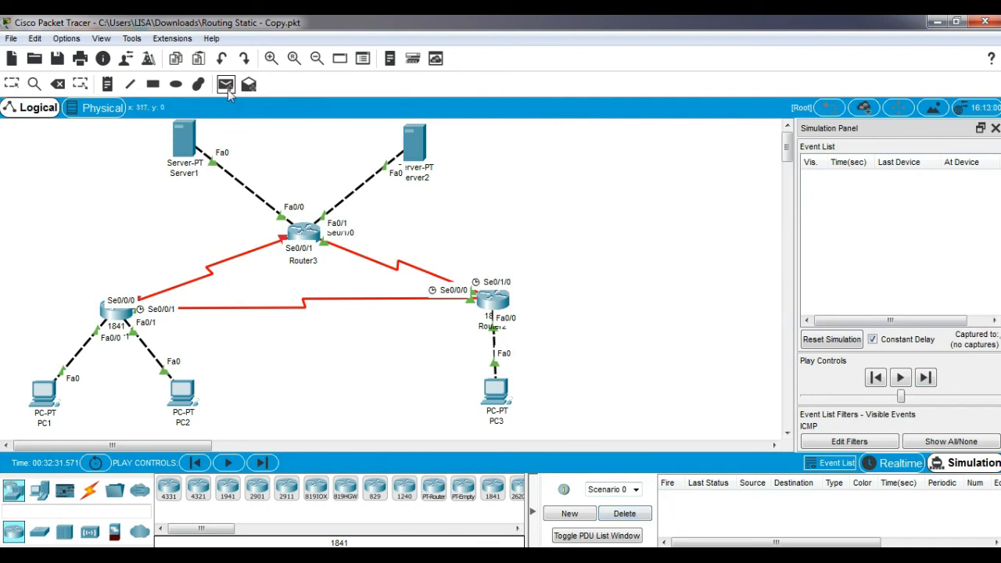
left_click(500, 385)
left_click(415, 144)
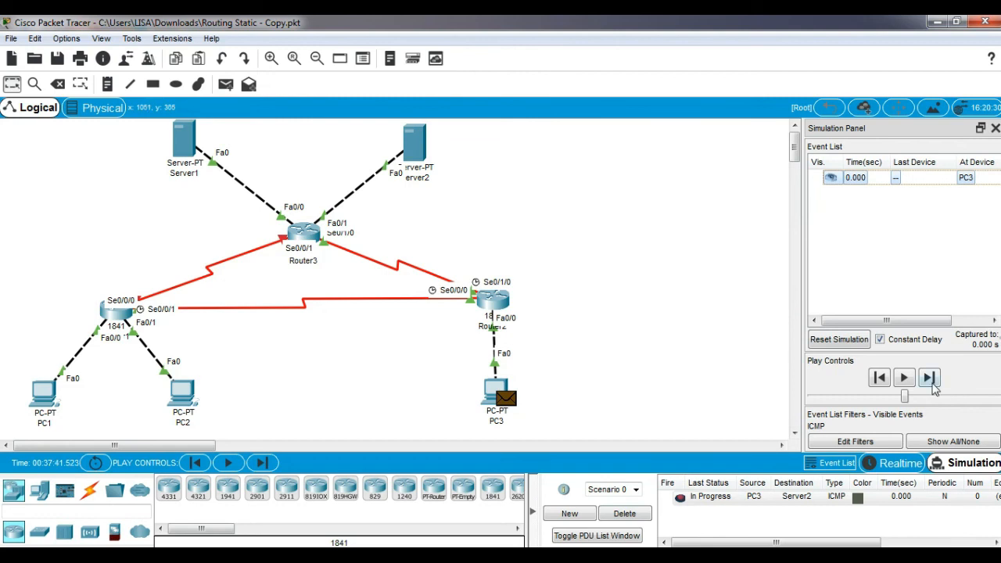
Advance the PC3-to-Server2 packet event by event until its reply returns to PC3
left_click(932, 387)
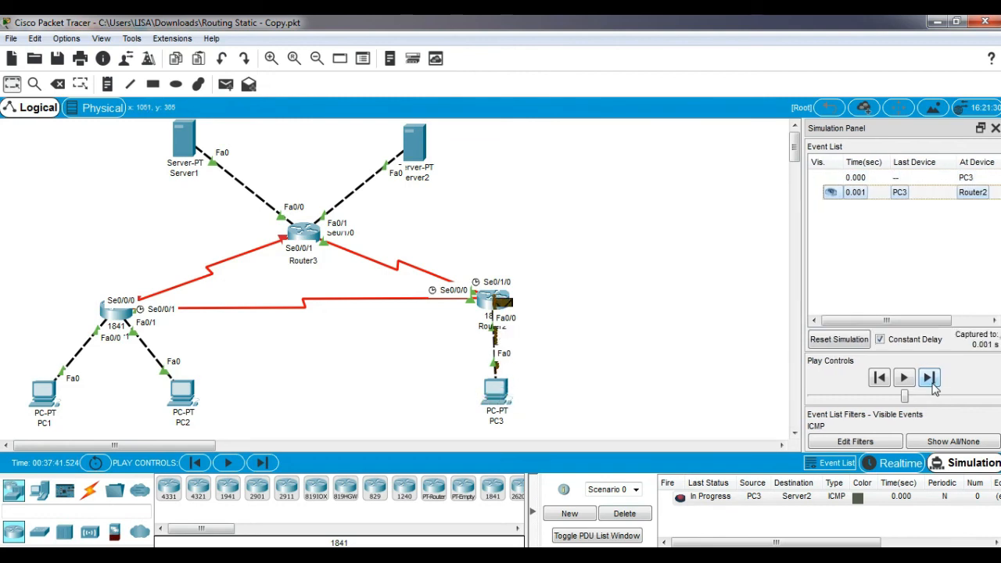
left_click(929, 378)
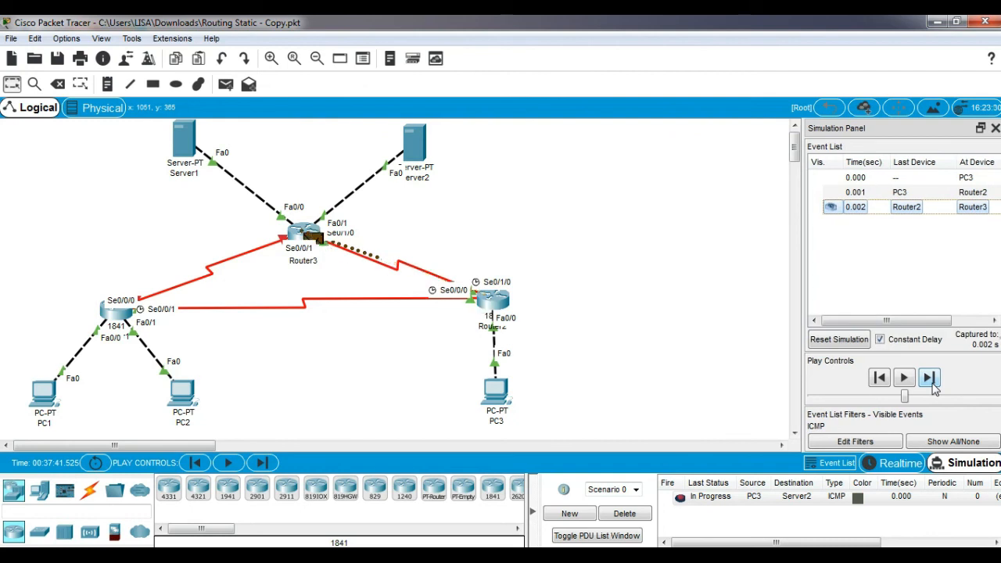
left_click(928, 379)
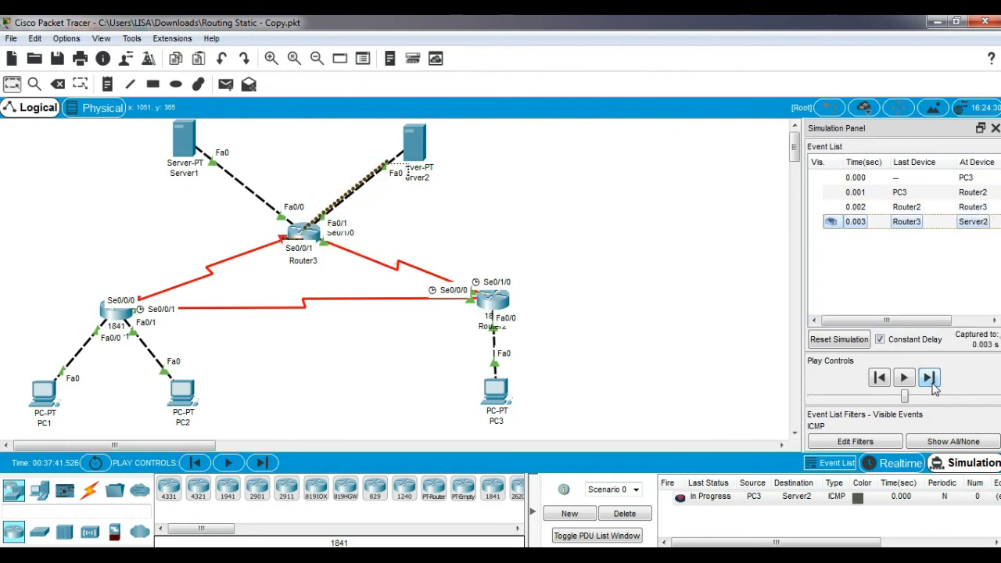
left_click(933, 384)
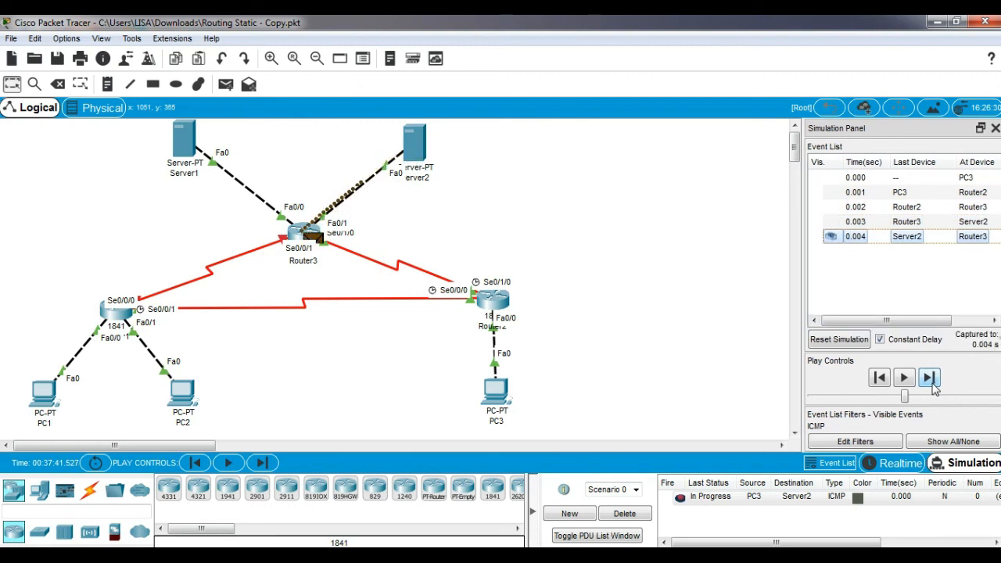
left_click(933, 384)
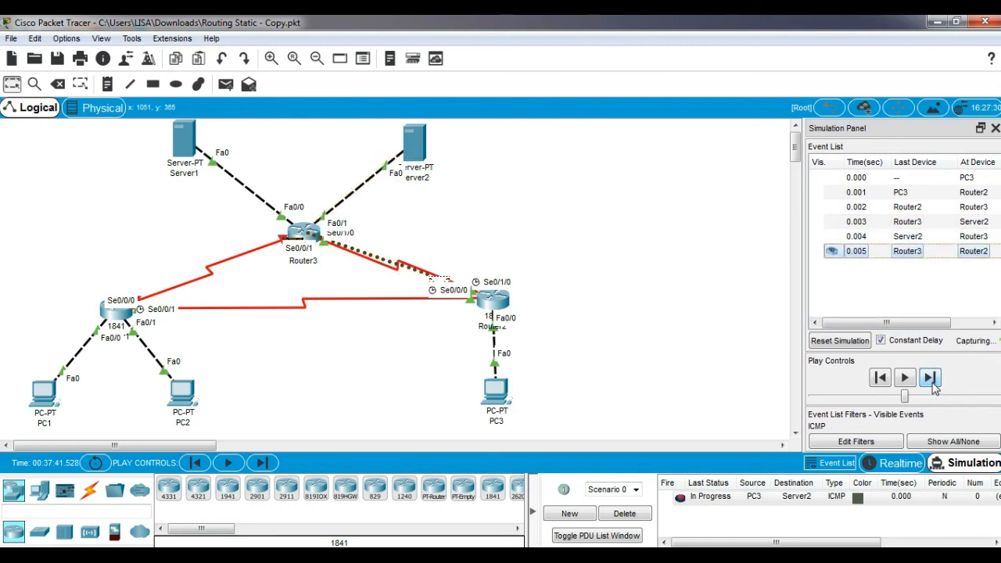
left_click(933, 384)
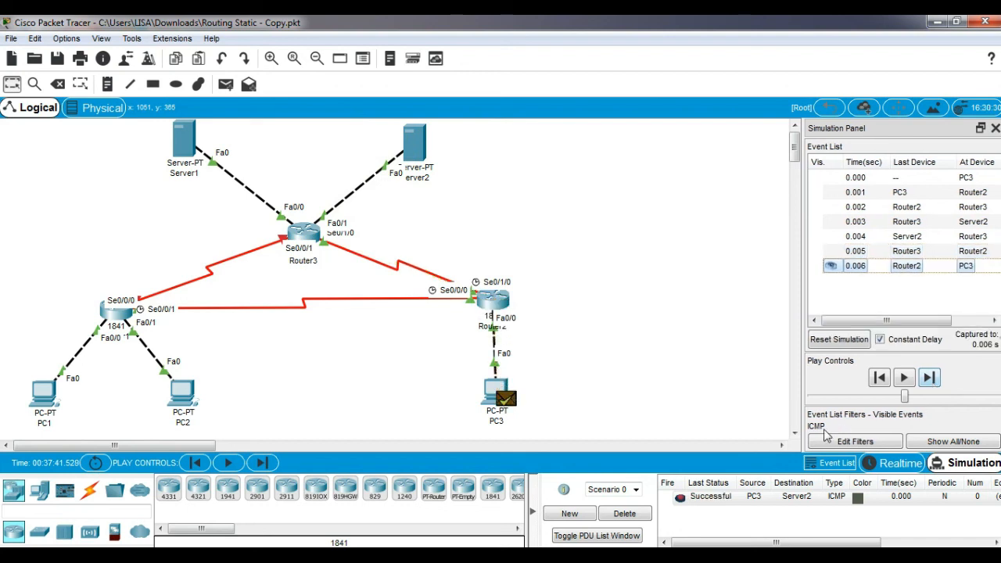
Delete the PC3-to-Server2 test scenario and add a simple PDU from Server1 to Server2
left_click(639, 517)
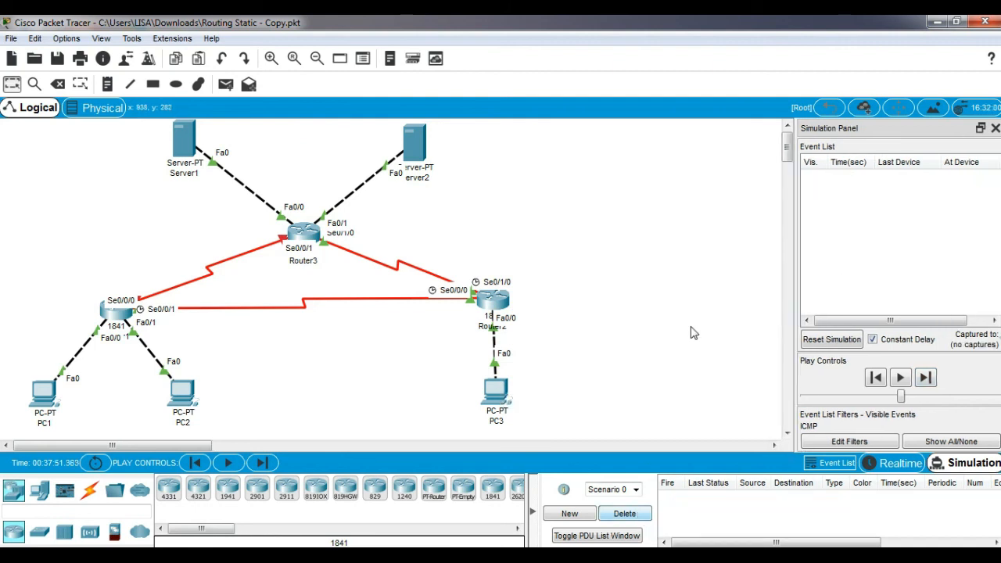
left_click(225, 84)
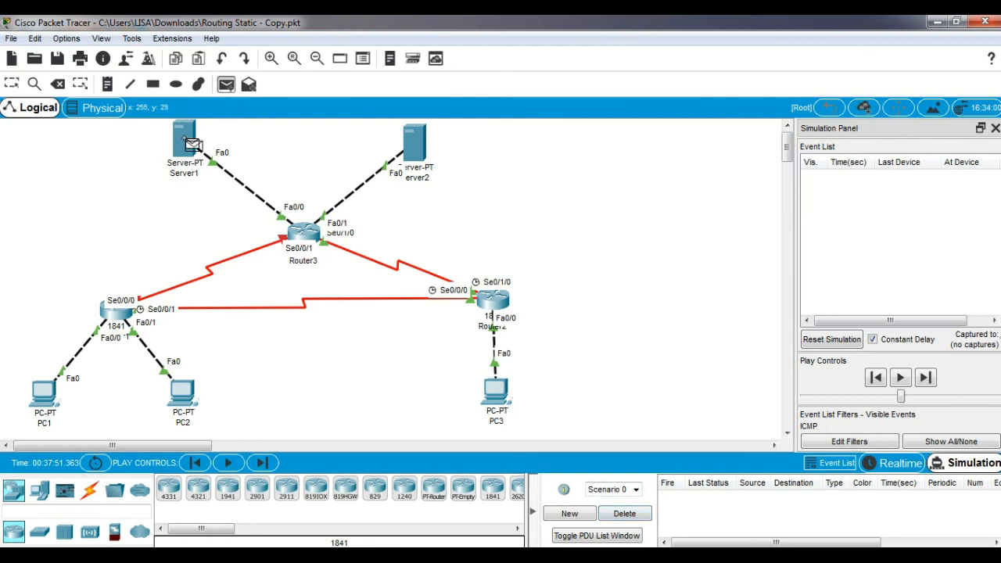
left_click(192, 144)
left_click(407, 148)
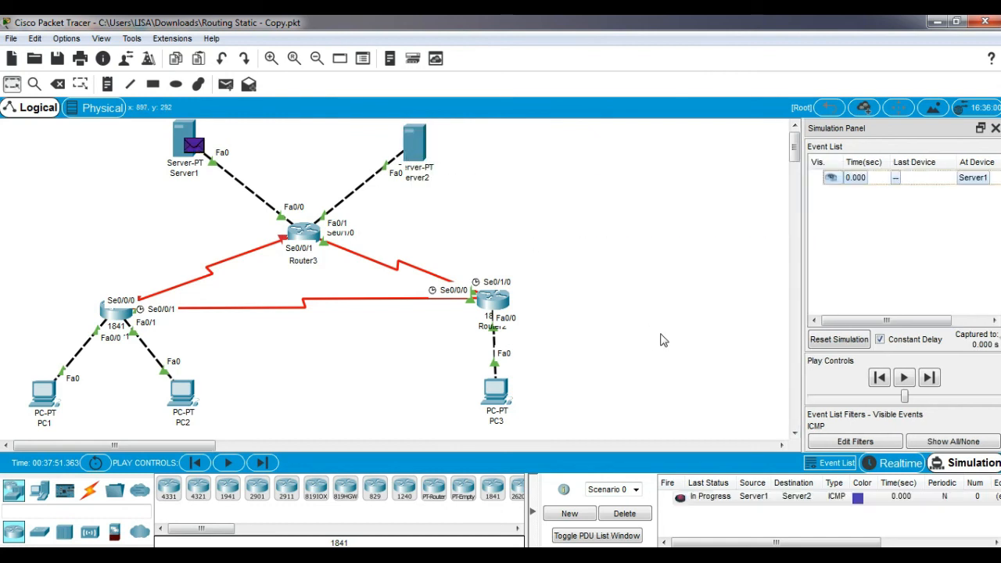
Advance the Server1-to-Server2 packet event by event until its reply returns to Server1
left_click(928, 378)
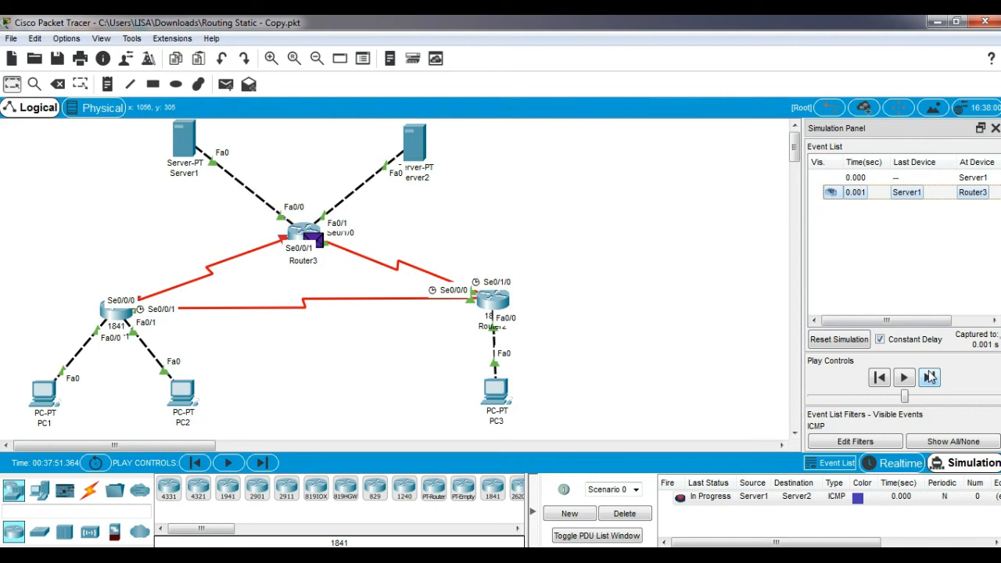
left_click(929, 378)
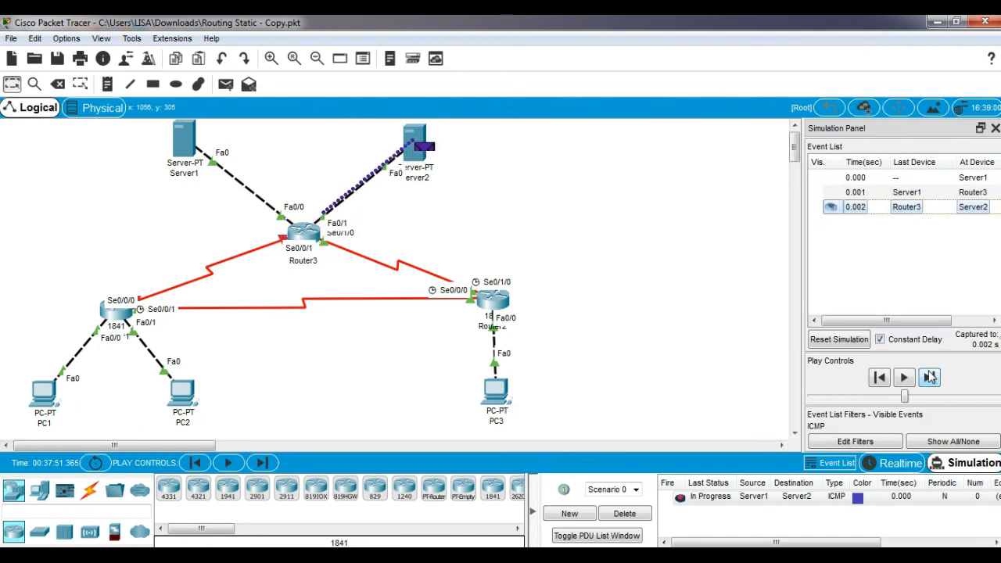
left_click(929, 378)
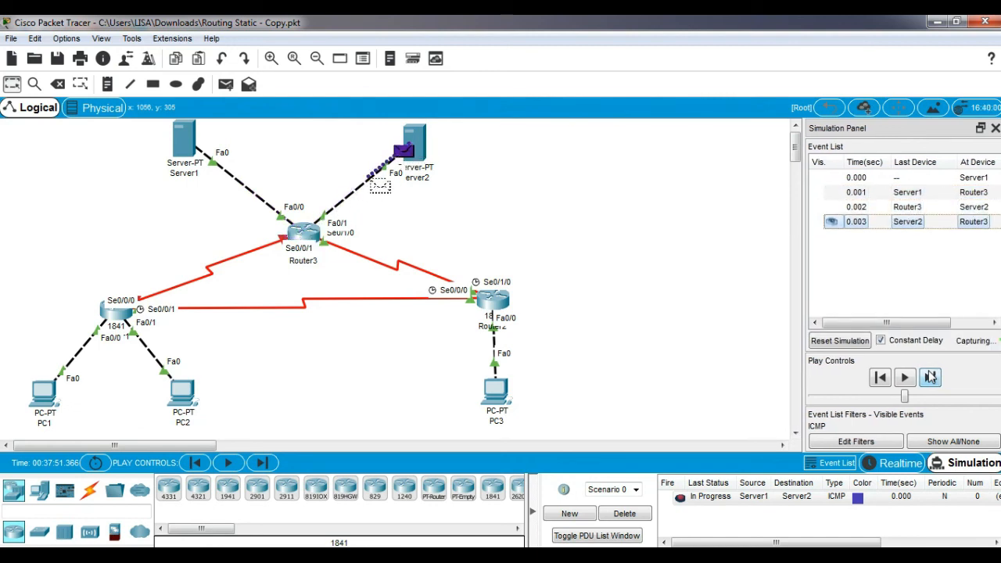
left_click(929, 378)
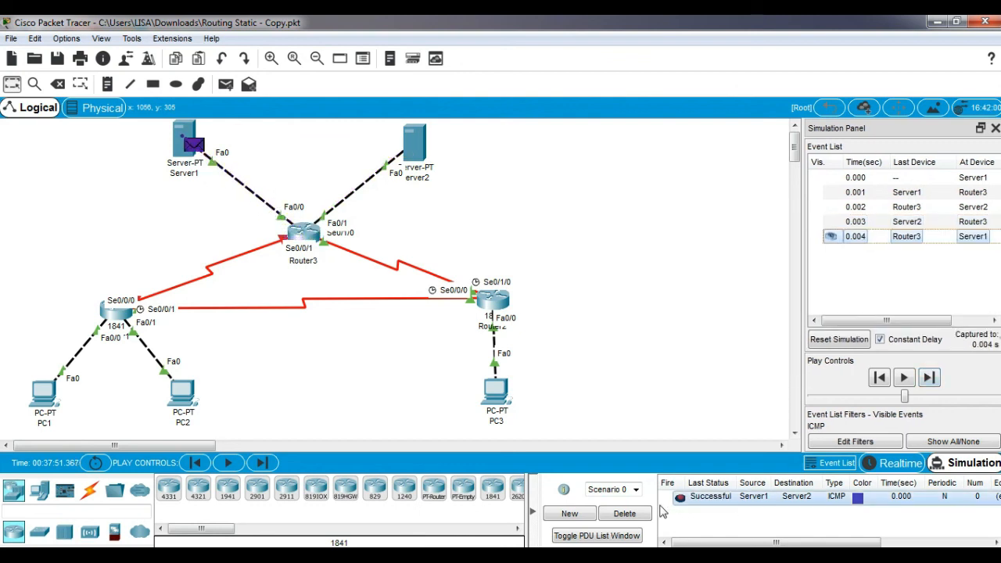
Delete the Server1-to-Server2 test scenario and add a simple PDU from Server1 to PC1
left_click(628, 517)
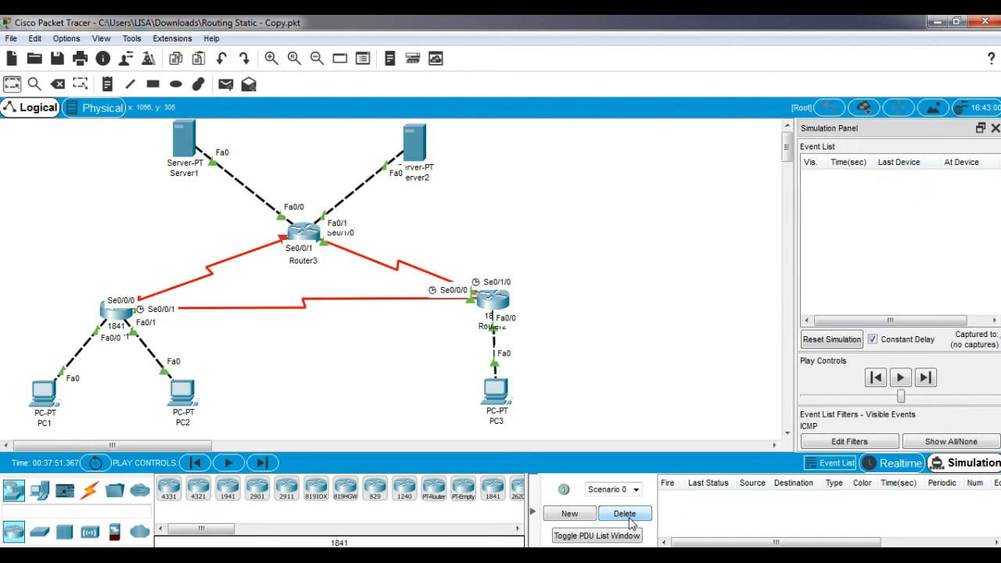
left_click(227, 86)
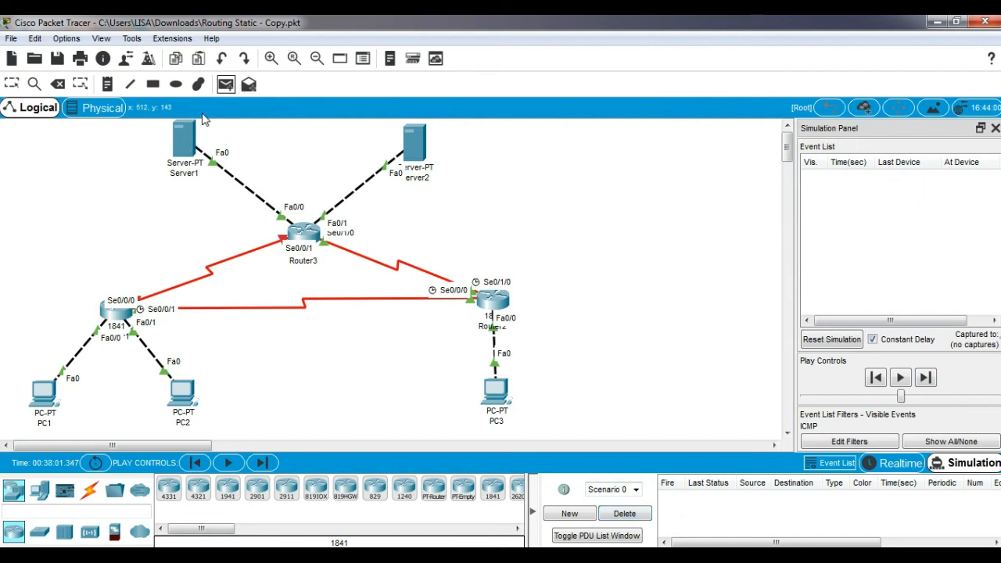
left_click(186, 140)
left_click(48, 395)
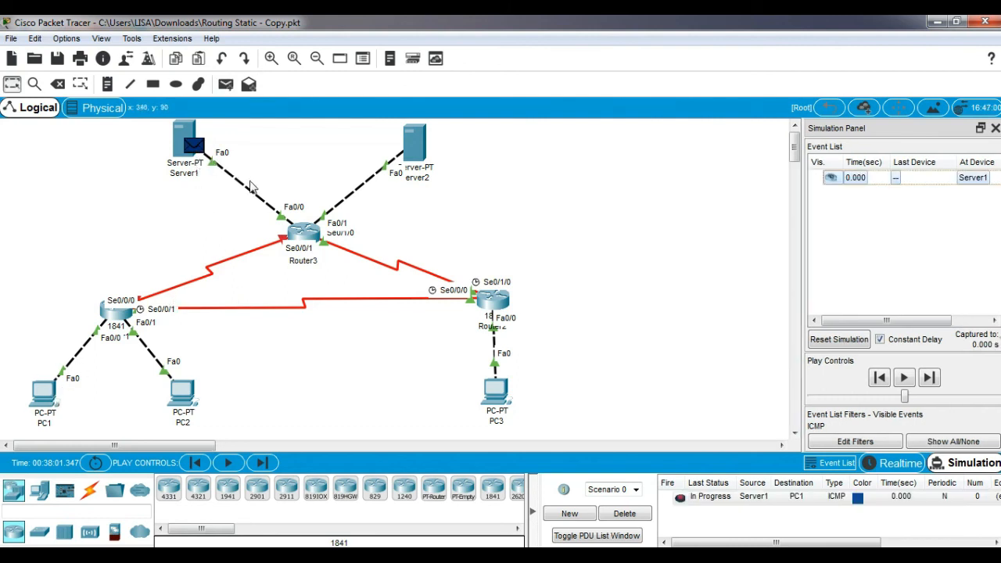
Advance the Server1-to-PC1 packet event by event until its reply returns to Server1
mouse_move(305, 233)
left_click(929, 378)
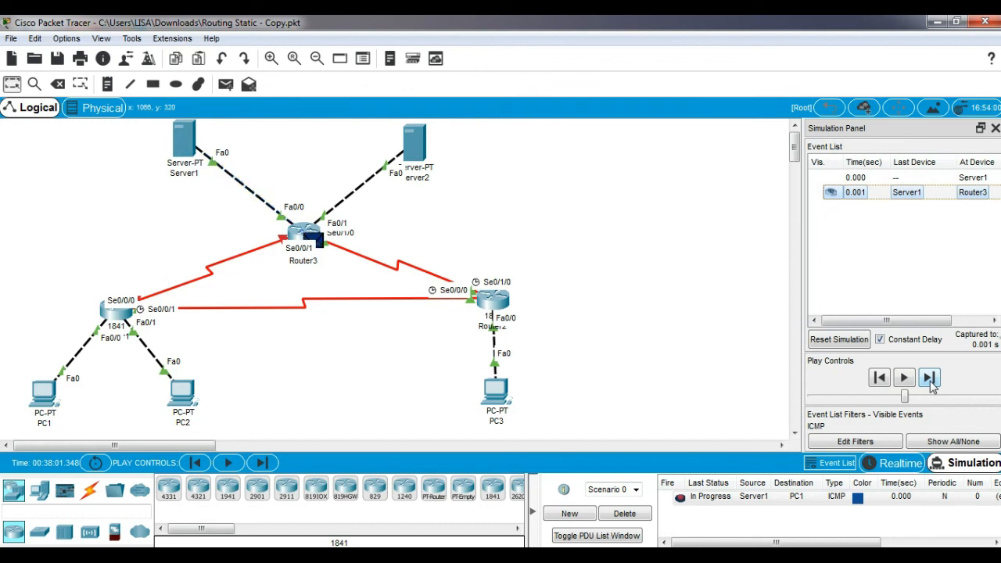
left_click(930, 380)
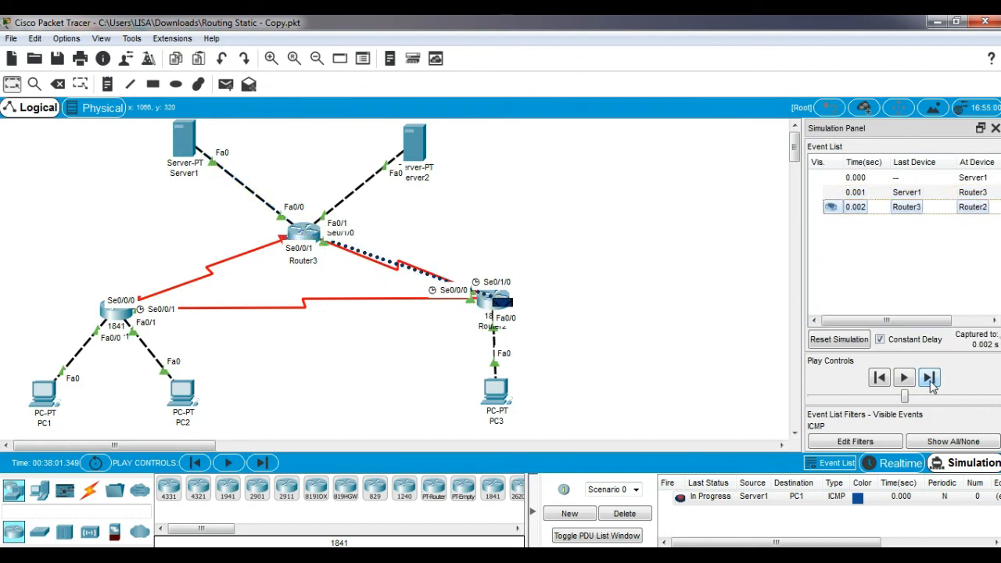
left_click(930, 380)
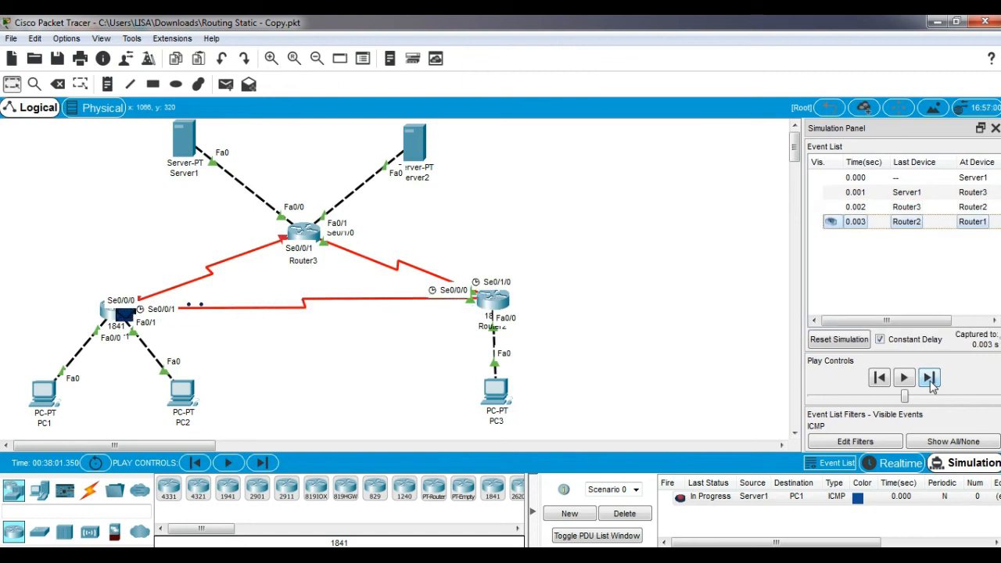
left_click(929, 379)
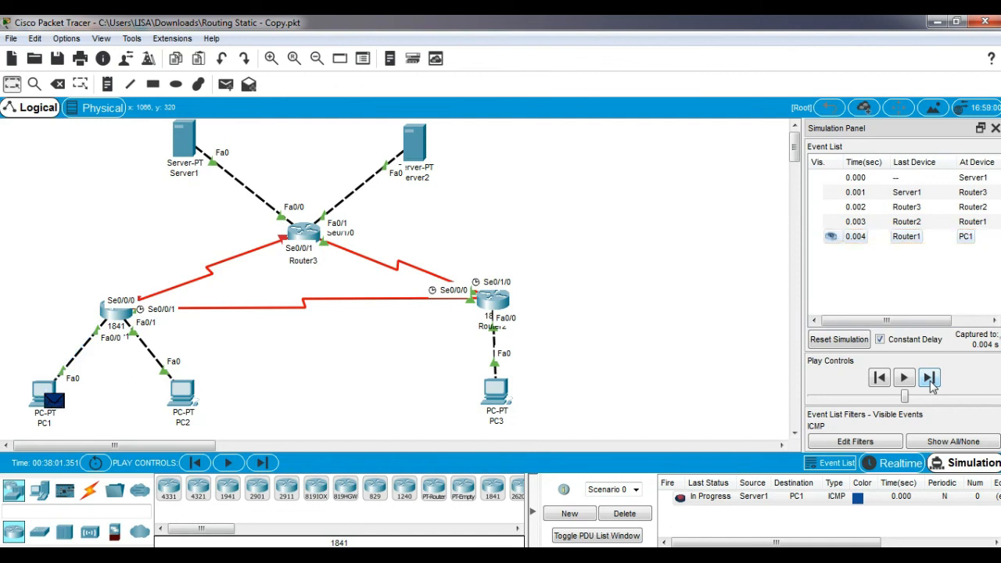
left_click(930, 380)
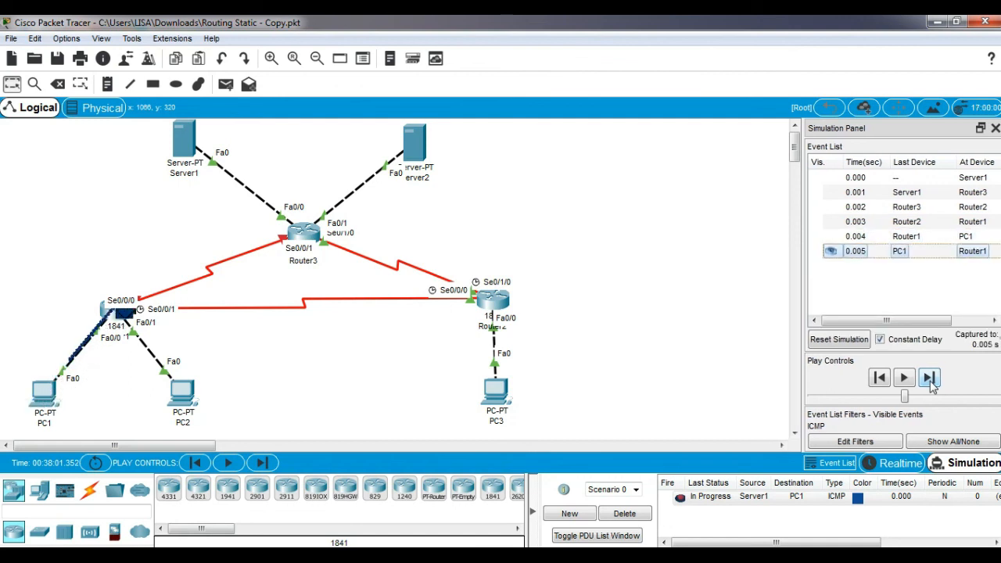
left_click(930, 380)
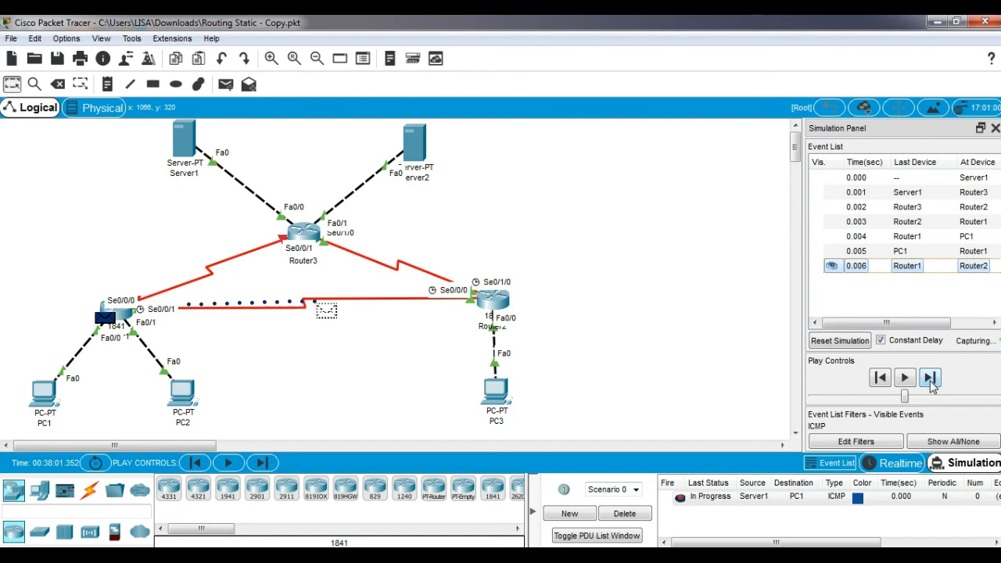
left_click(929, 380)
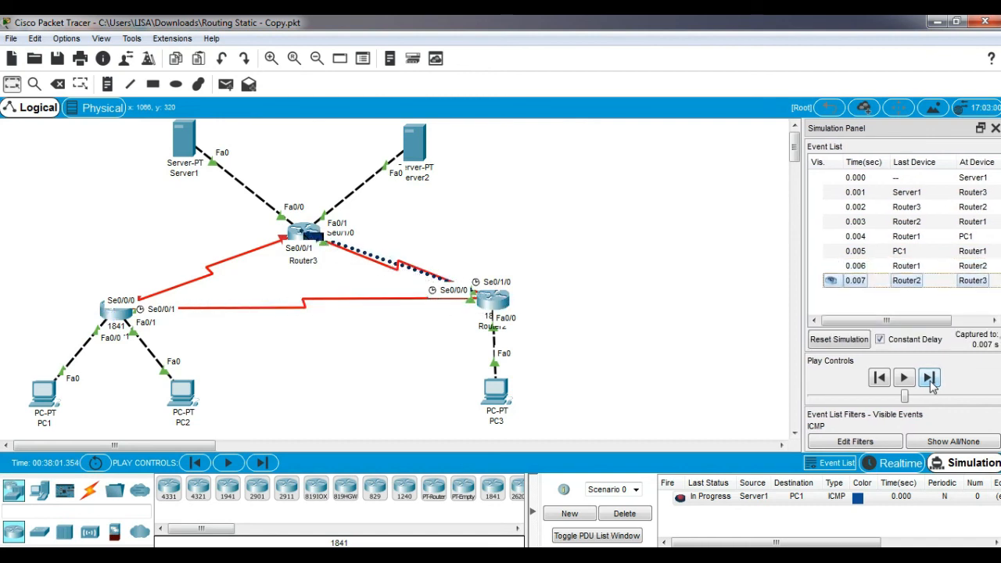
left_click(929, 380)
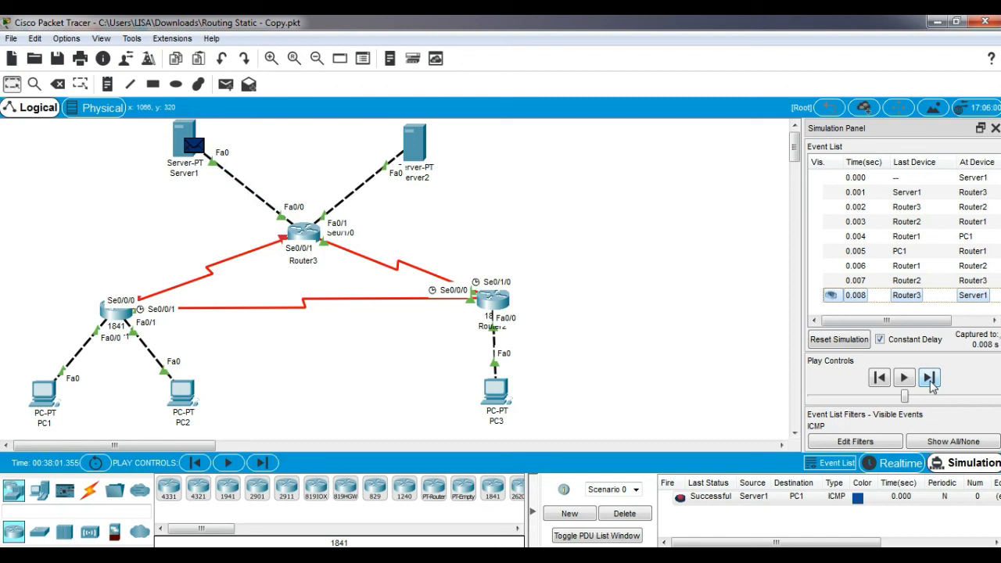
Delete the Server1-to-PC1 test scenario and add a simple PDU from Server1 to PC2
left_click(646, 513)
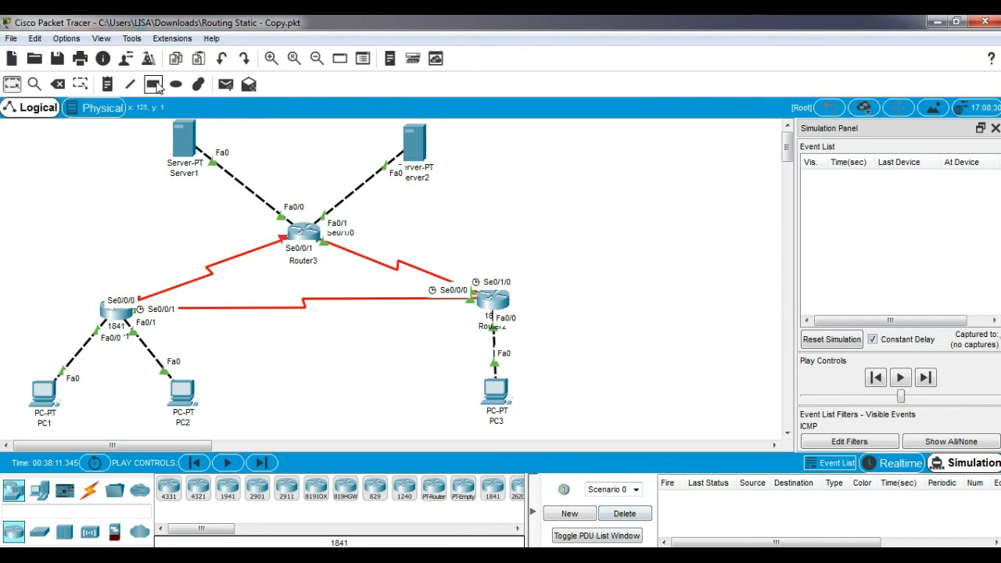
left_click(185, 139)
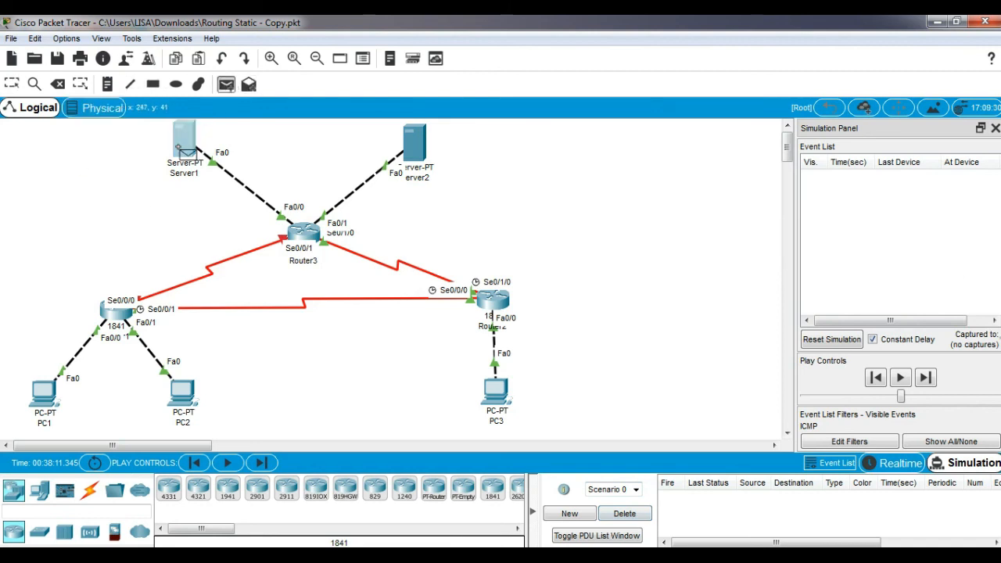
left_click(183, 391)
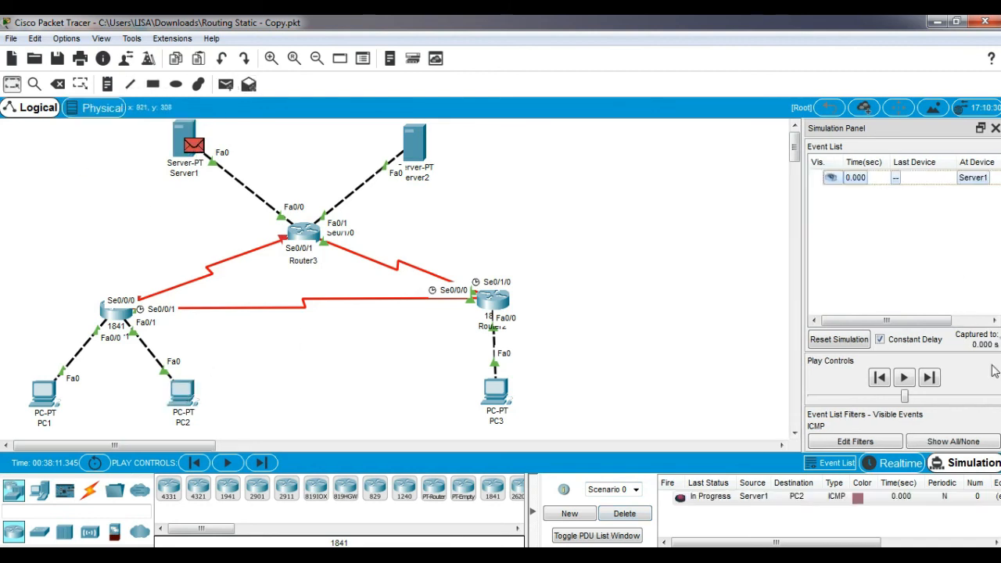
Advance the Server1-to-PC2 packet event by event until its reply returns to Server1
left_click(933, 378)
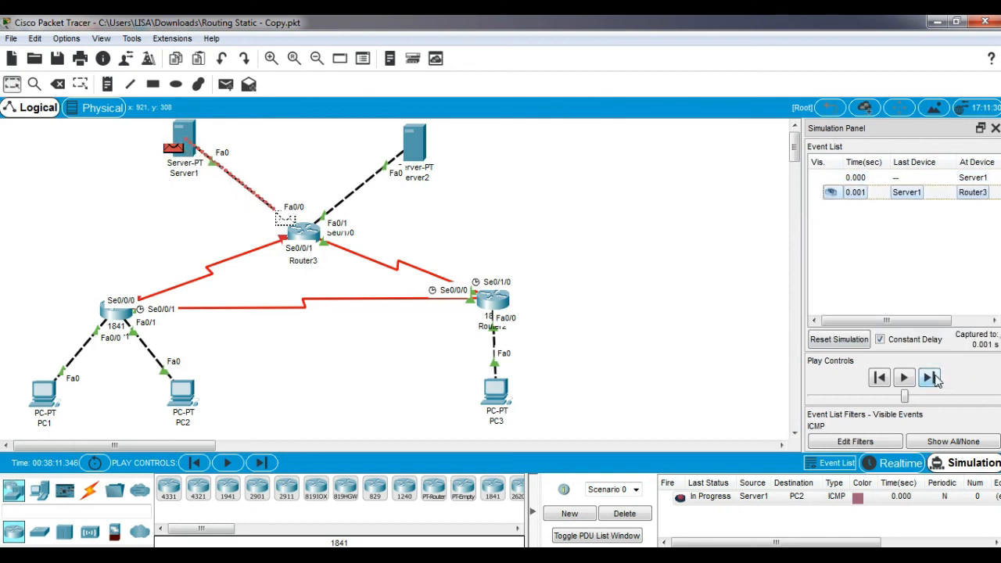
left_click(928, 378)
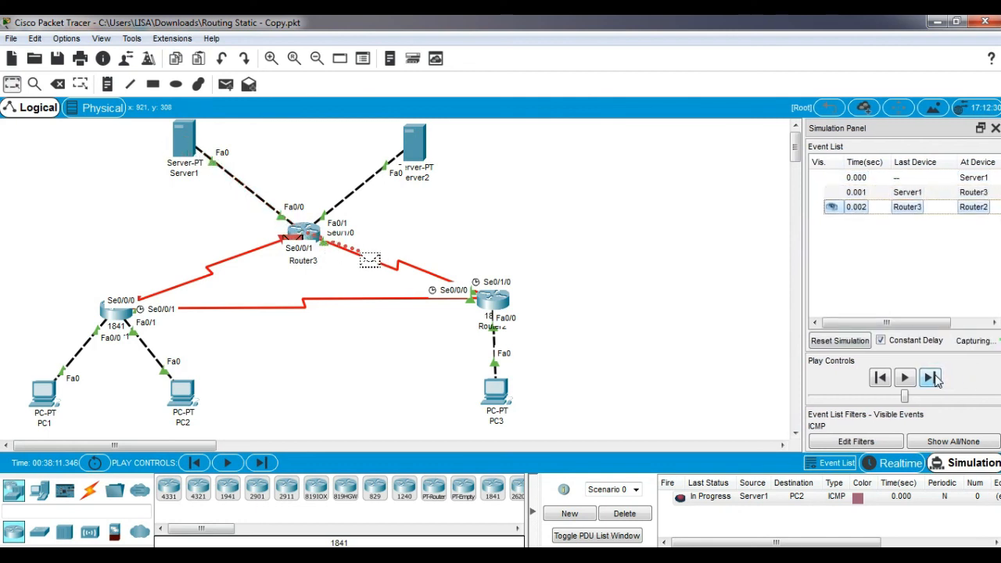
left_click(930, 378)
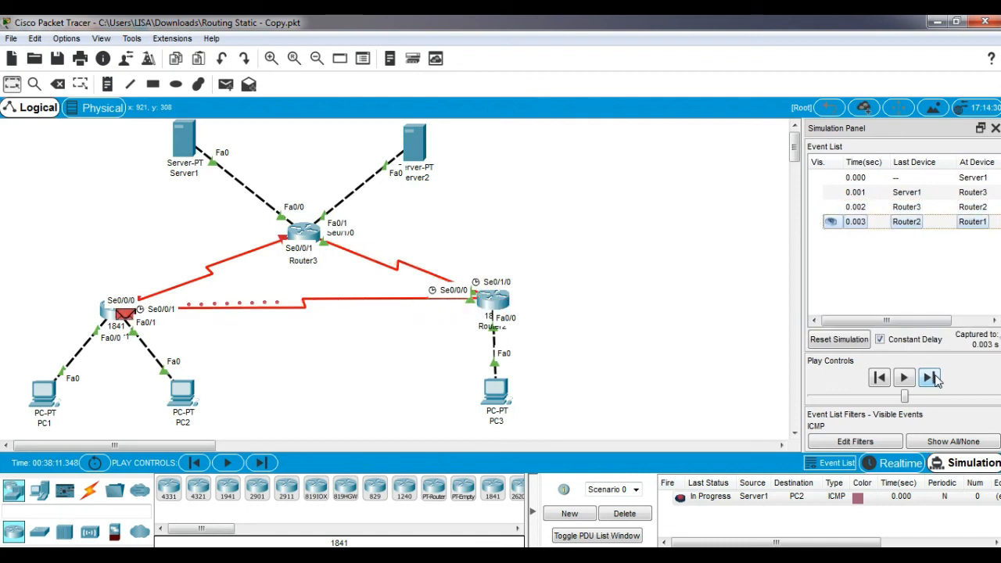
left_click(930, 378)
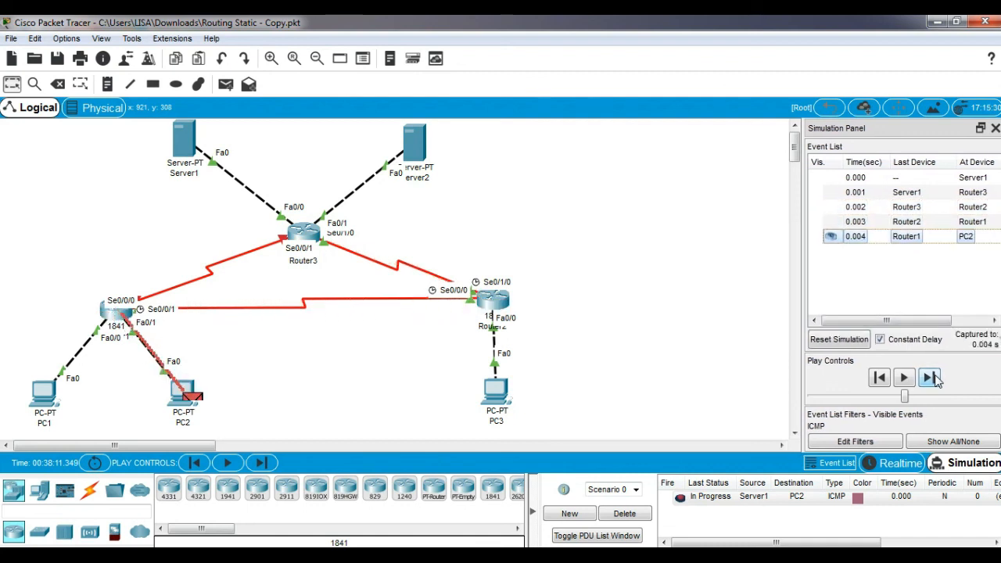
left_click(930, 378)
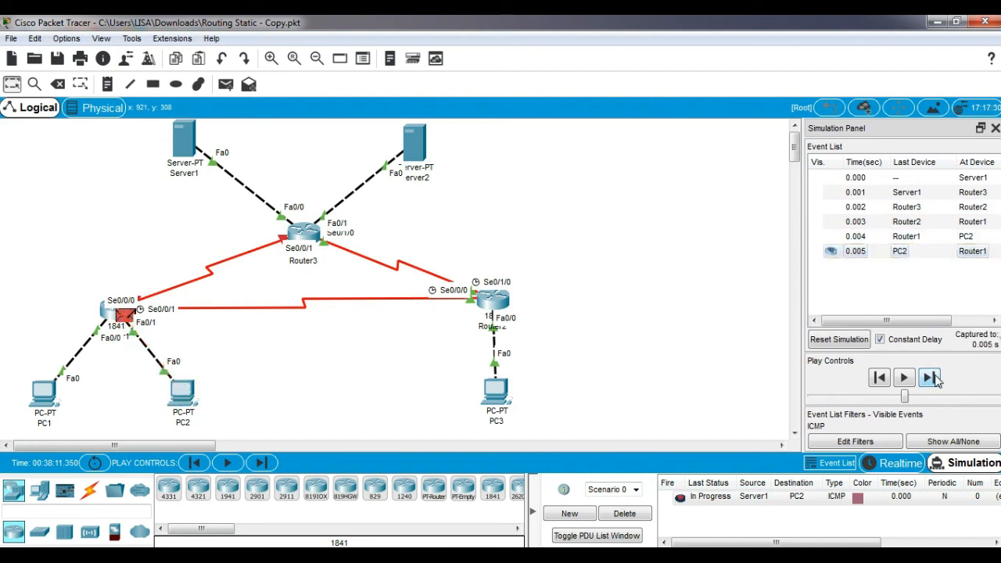
left_click(930, 379)
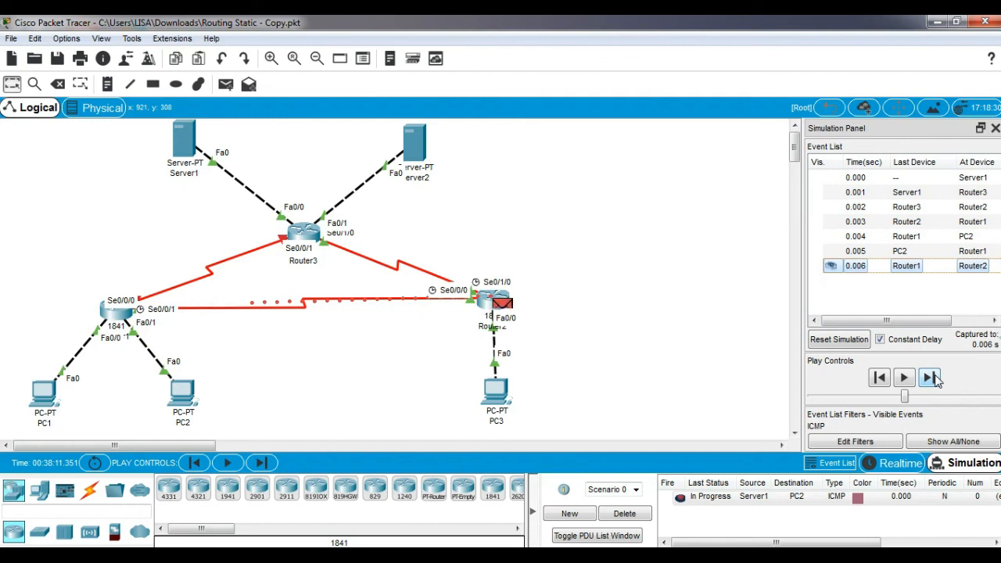
left_click(931, 379)
left_click(930, 378)
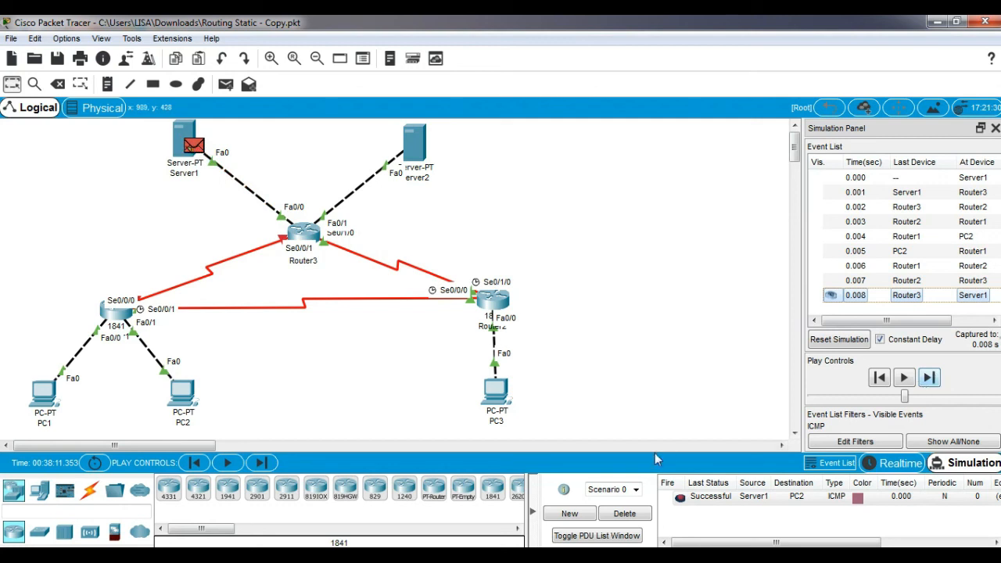
Delete the Server1-to-PC2 test scenario and add a simple PDU from Server1 to PC3
left_click(637, 514)
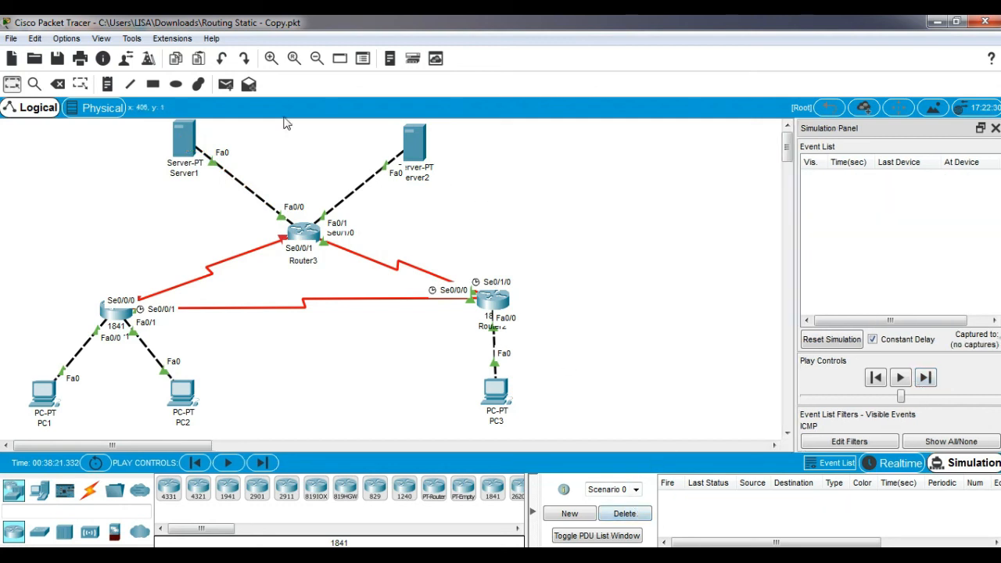
left_click(225, 84)
left_click(187, 141)
left_click(494, 395)
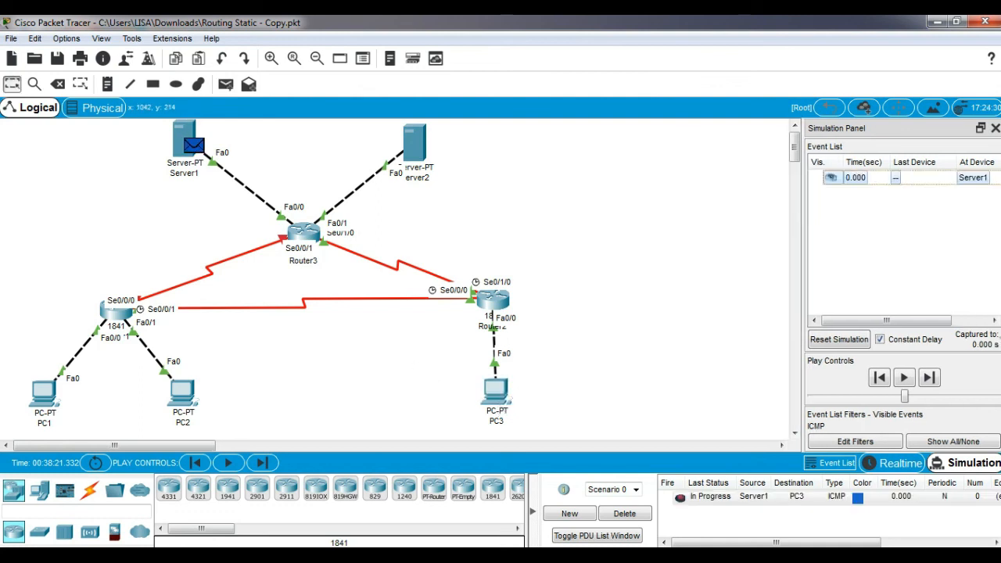
Advance the Server1-to-PC3 packet event by event until its reply returns to Server1
left_click(929, 378)
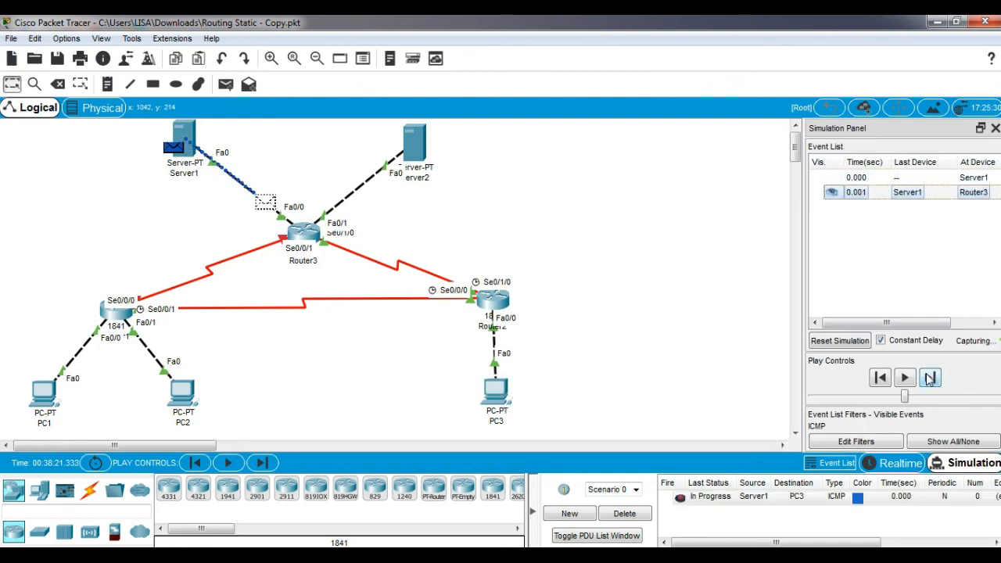
left_click(929, 378)
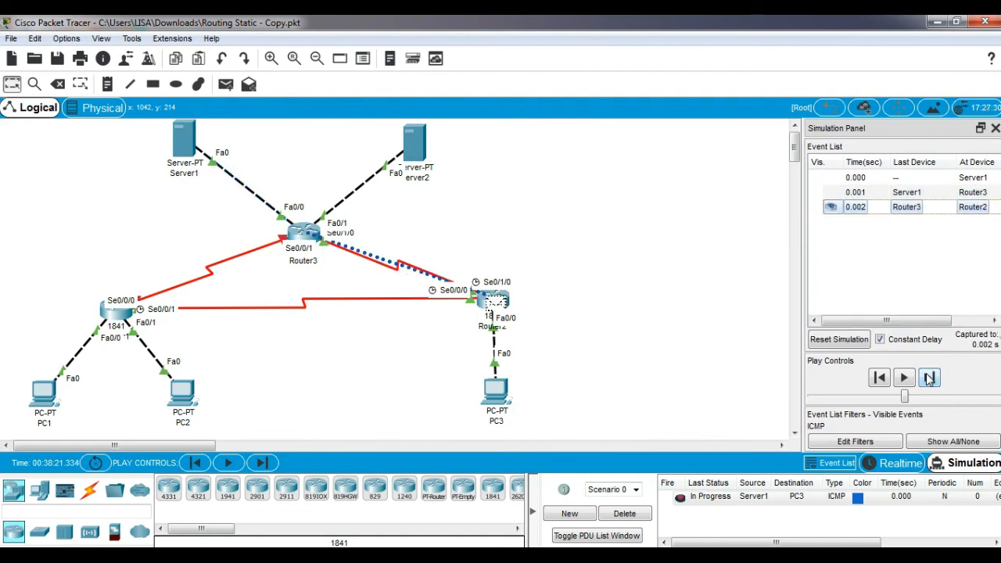
left_click(929, 379)
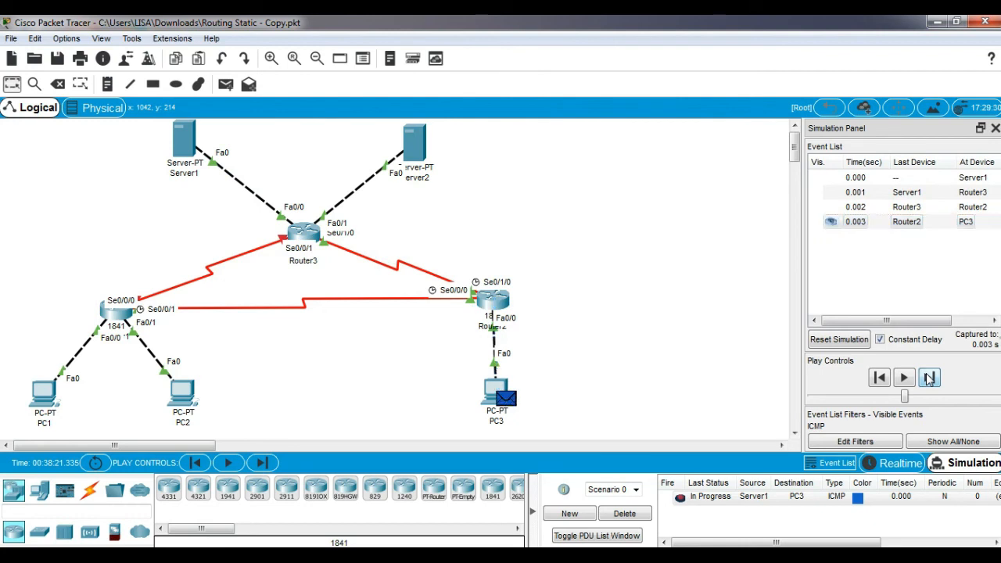
left_click(929, 379)
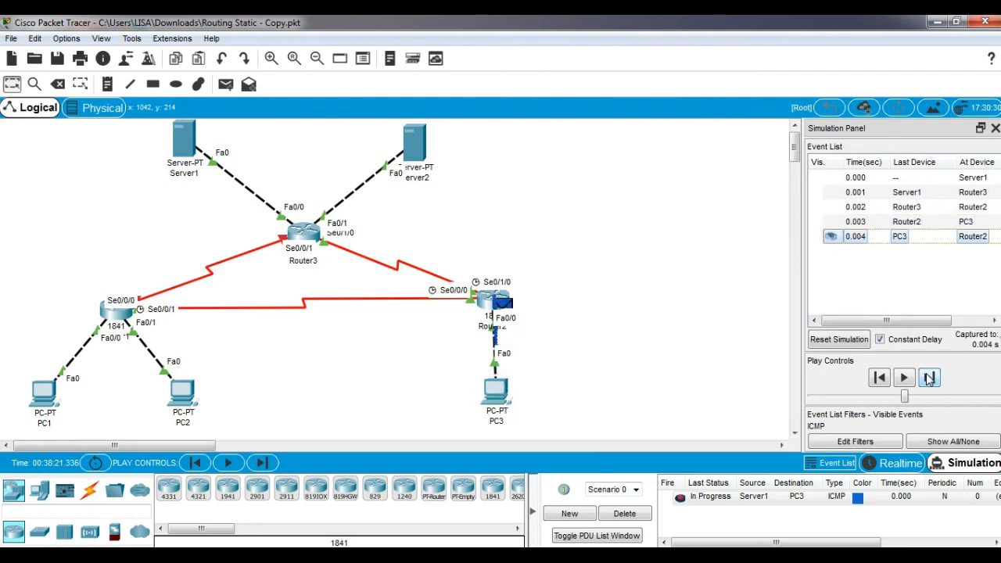
left_click(929, 379)
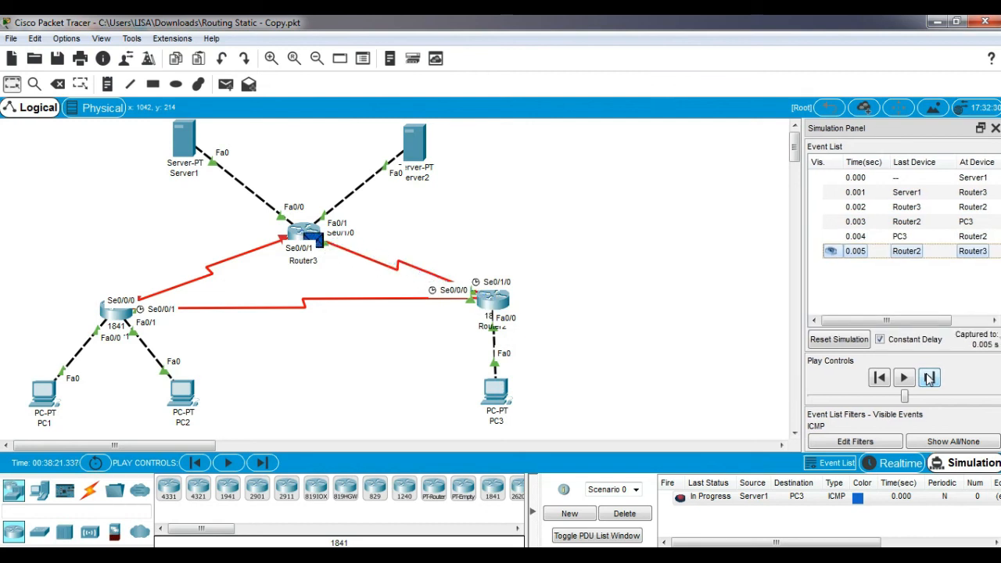
left_click(928, 378)
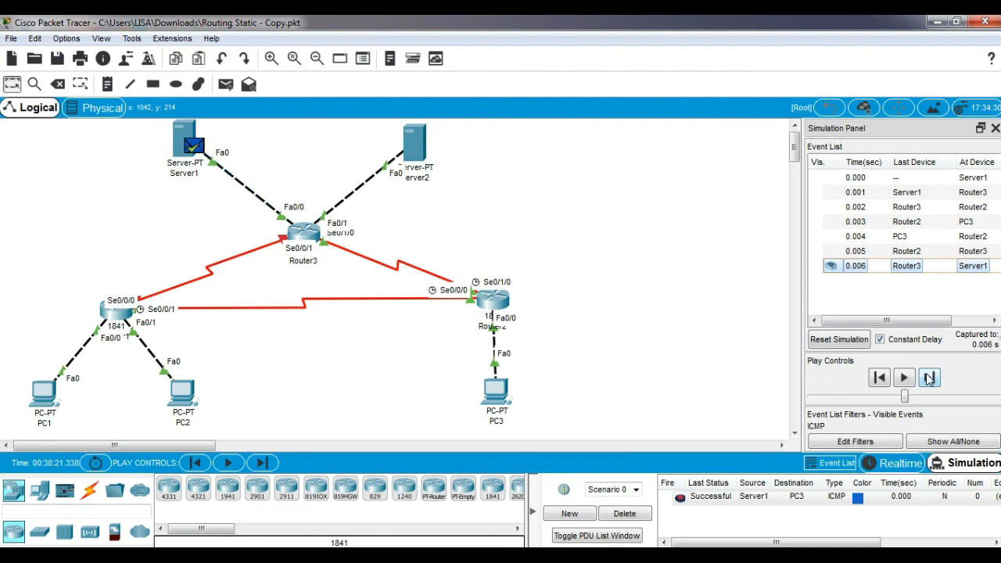
Delete the Server1-to-PC3 test scenario and switch from simulation back to Realtime mode
left_click(642, 514)
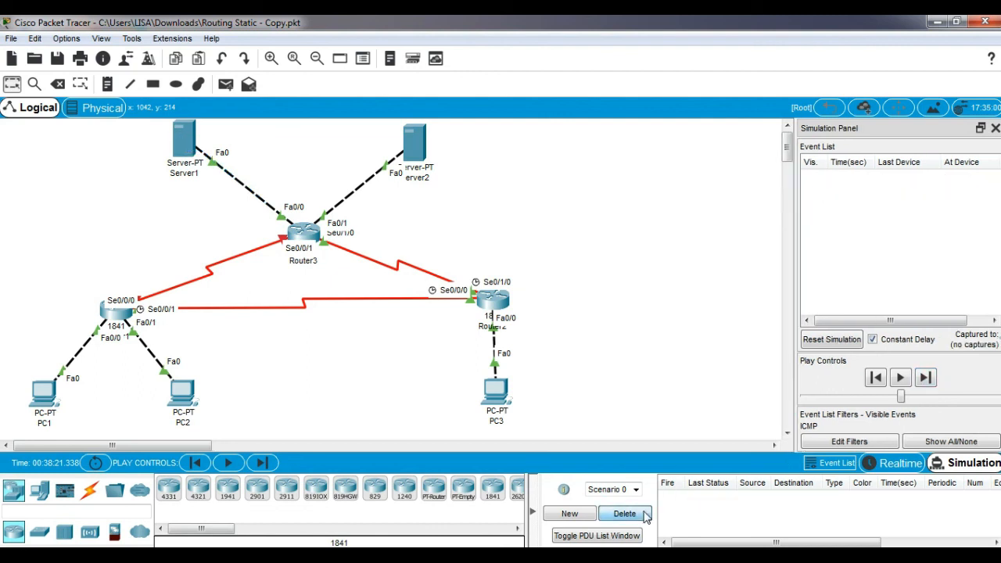
left_click(876, 463)
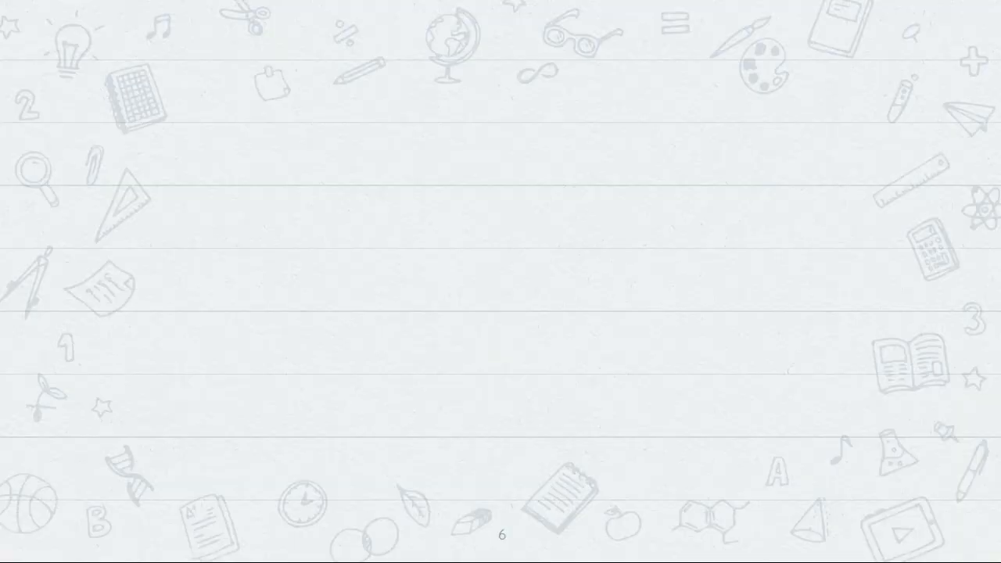